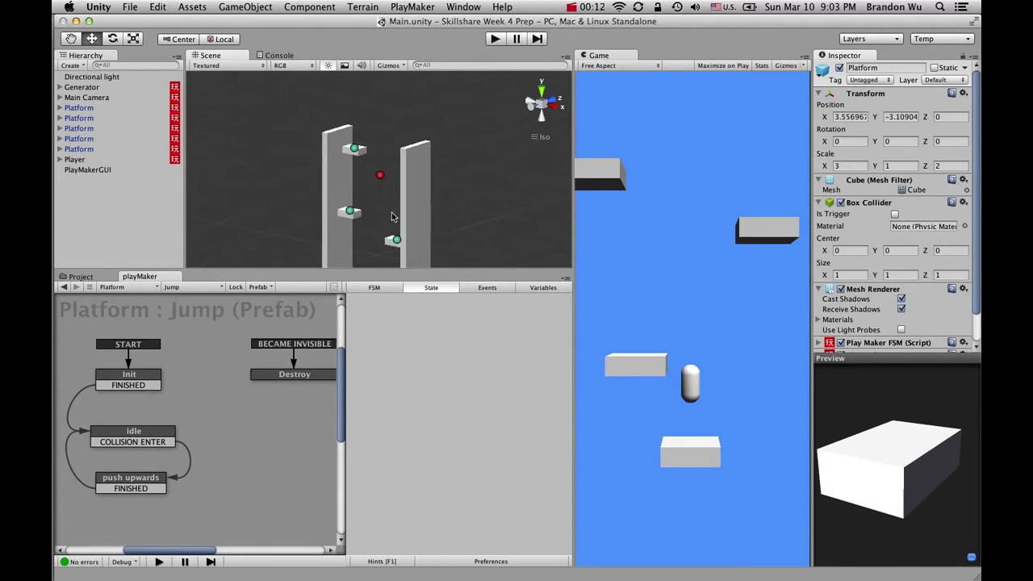
scroll(391, 217, "up", 5)
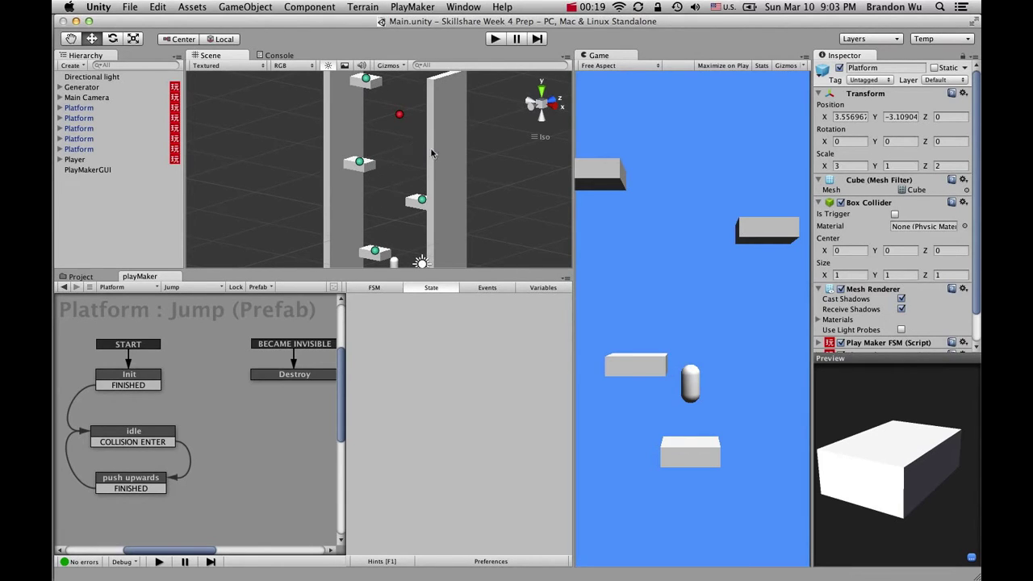
scroll(428, 150, "down", 5)
scroll(427, 148, "up", 6)
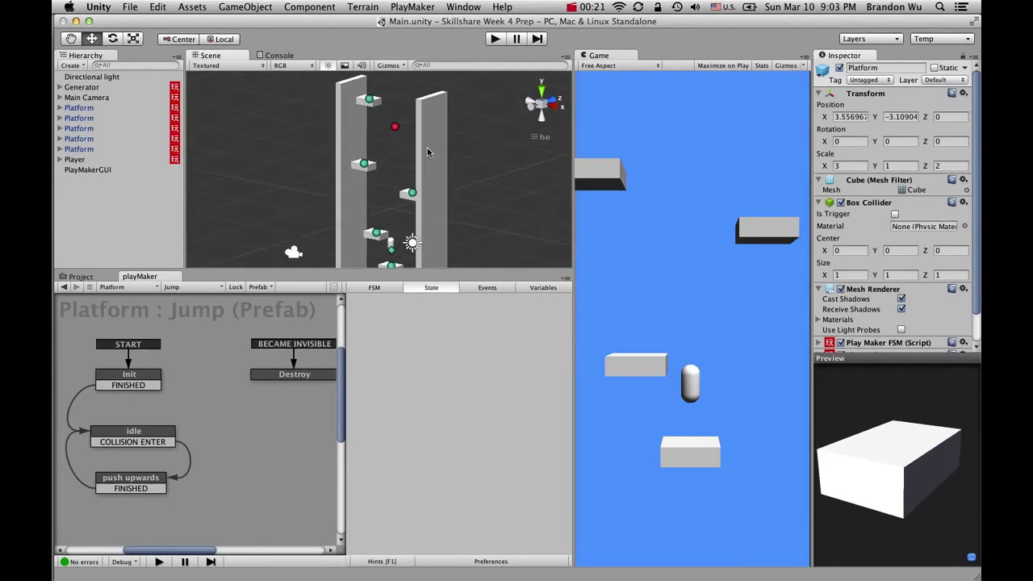
scroll(426, 121, "down", 4)
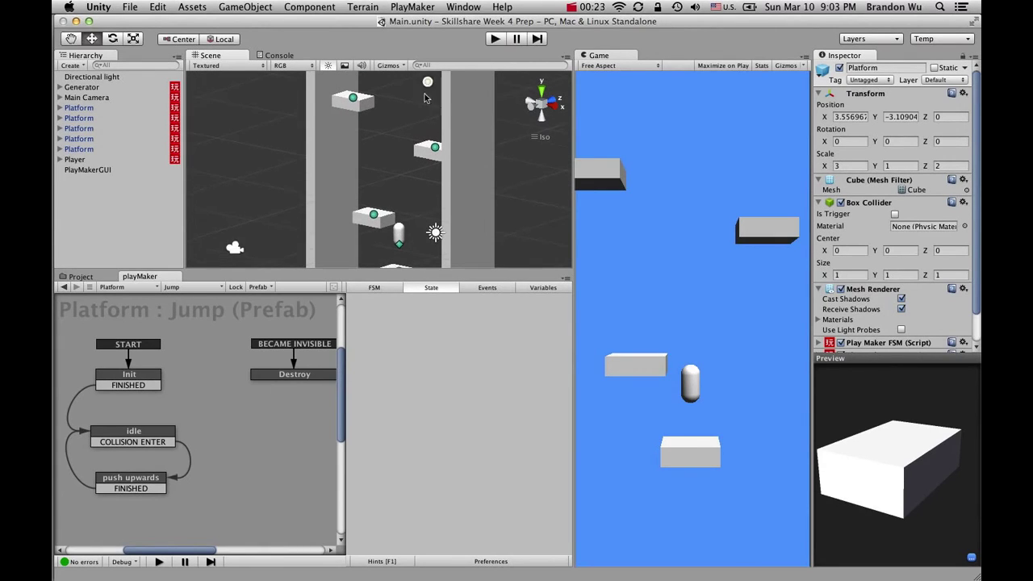
left_click_drag(433, 110, 399, 84)
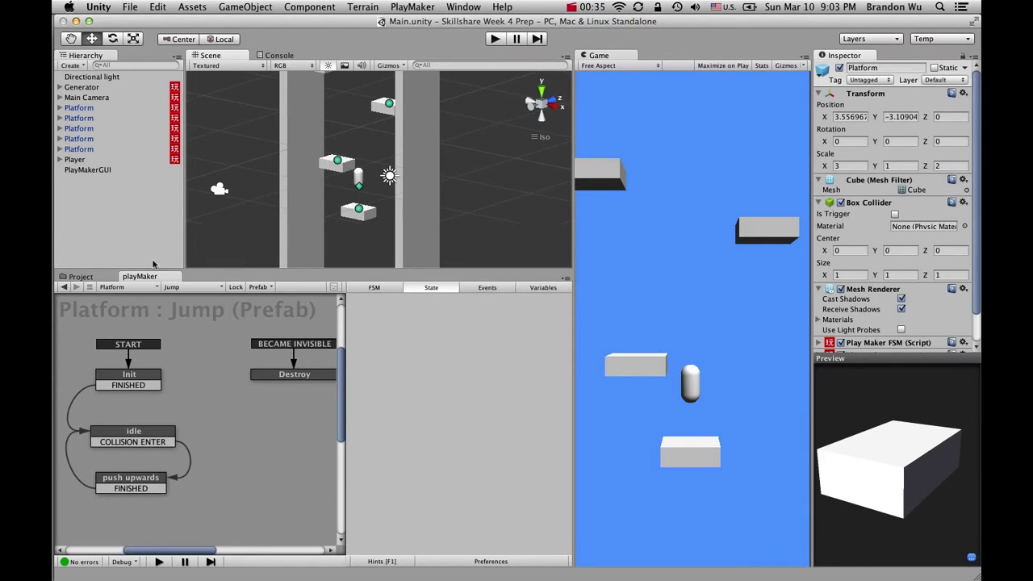
Step: Add a GUI Text object to the scene with nothing else selected
left_click(81, 276)
left_click(231, 137)
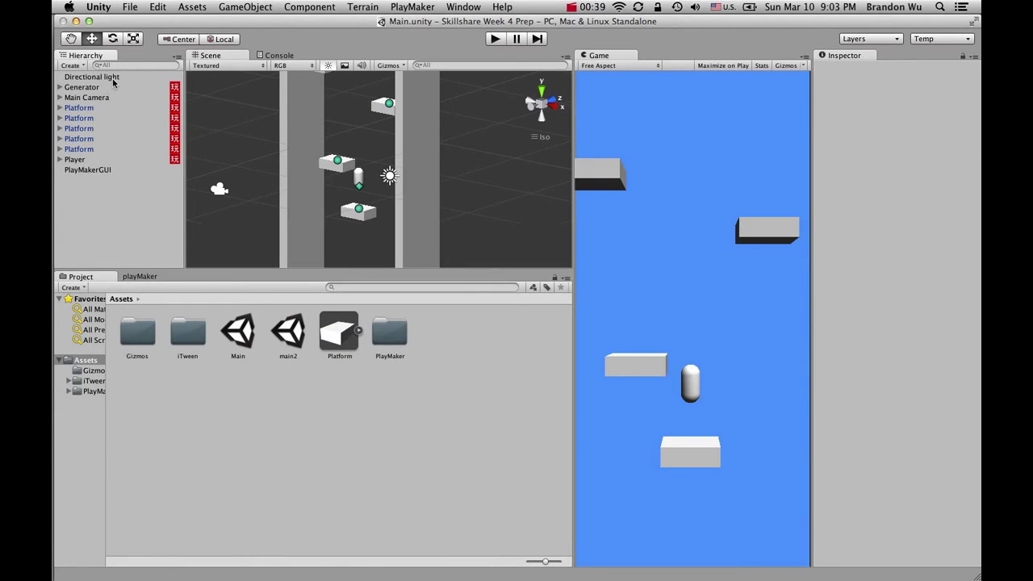
left_click(265, 10)
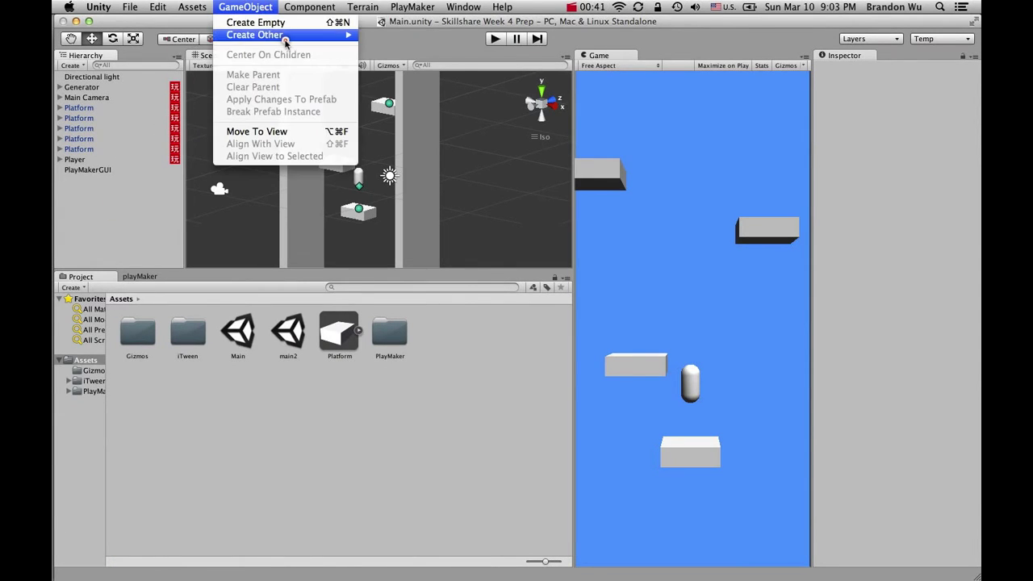
mouse_move(284, 39)
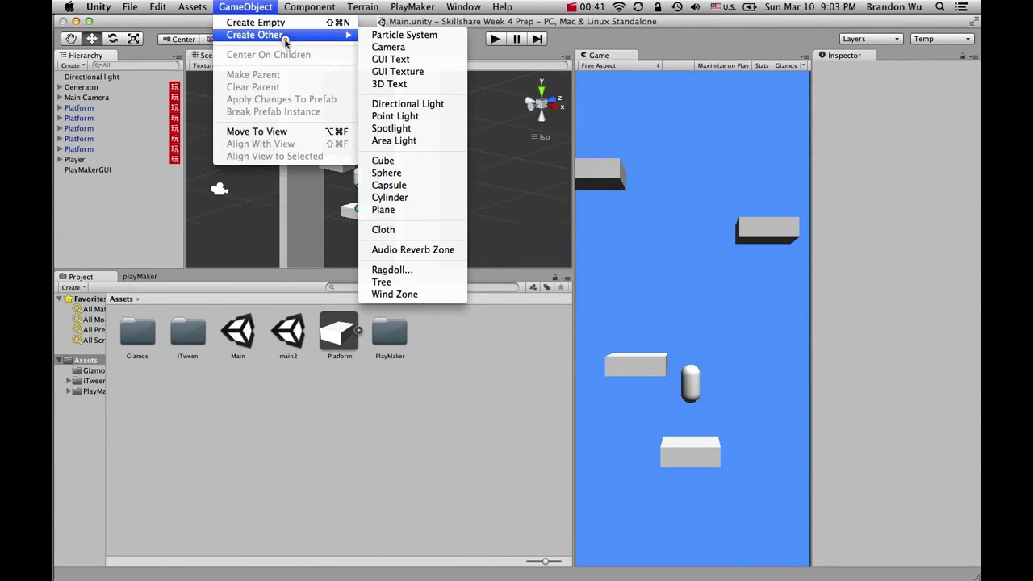
left_click(399, 60)
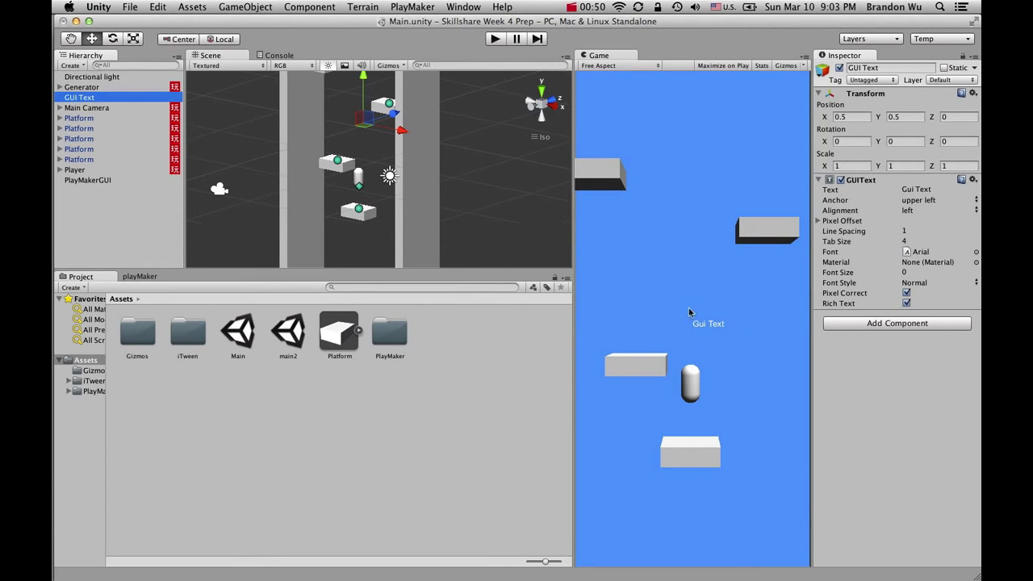
Step: Set the displayed text of the GUI Text object to 0
left_click(950, 189)
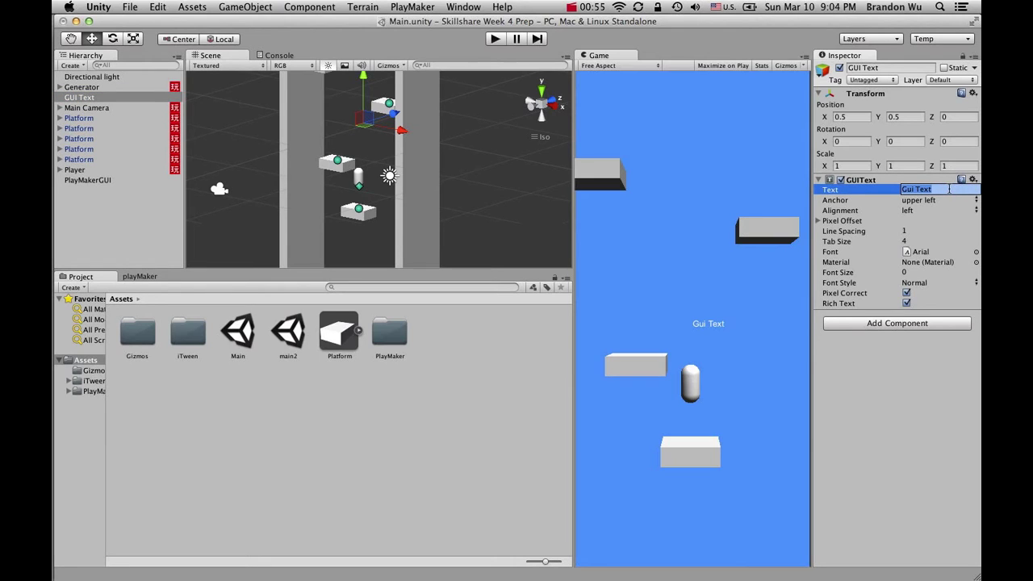
type("0")
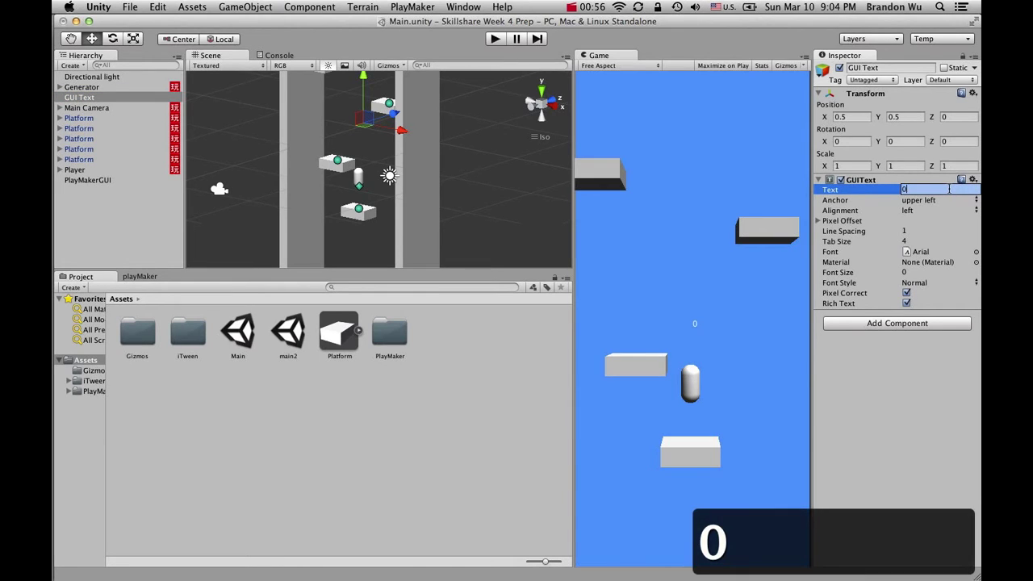
key("Return")
left_click(949, 189)
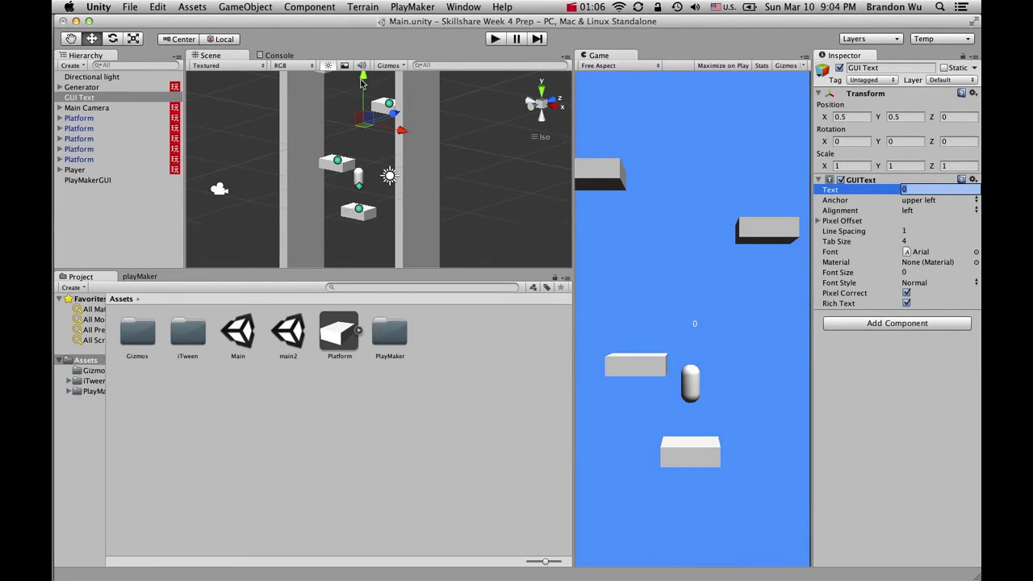
Step: Move the GUI text freely in the scene, and try X positions of 0, 1 and 0.9
left_click_drag(363, 79, 367, 119)
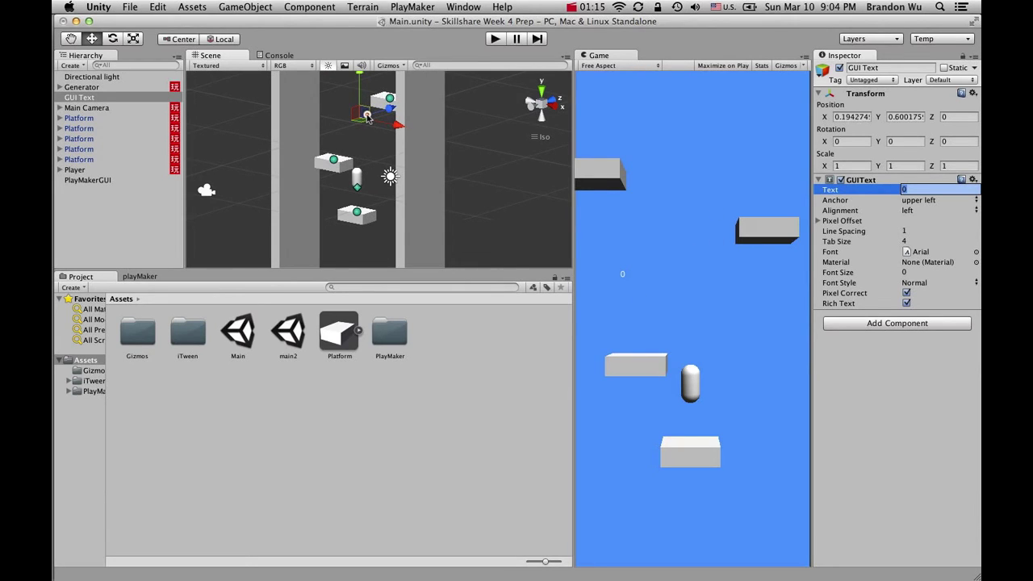
left_click(846, 117)
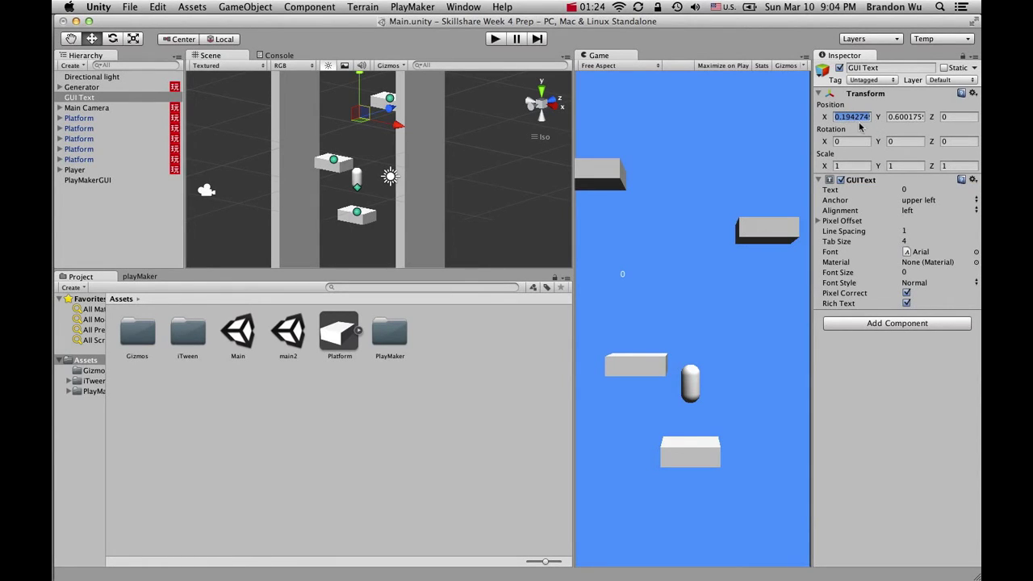
type("0")
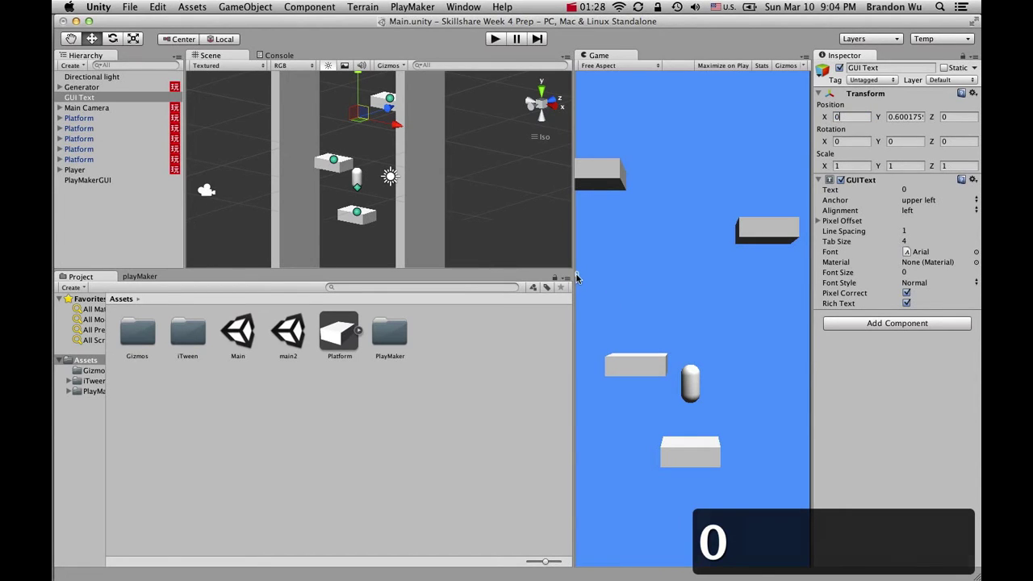
double_click(834, 117)
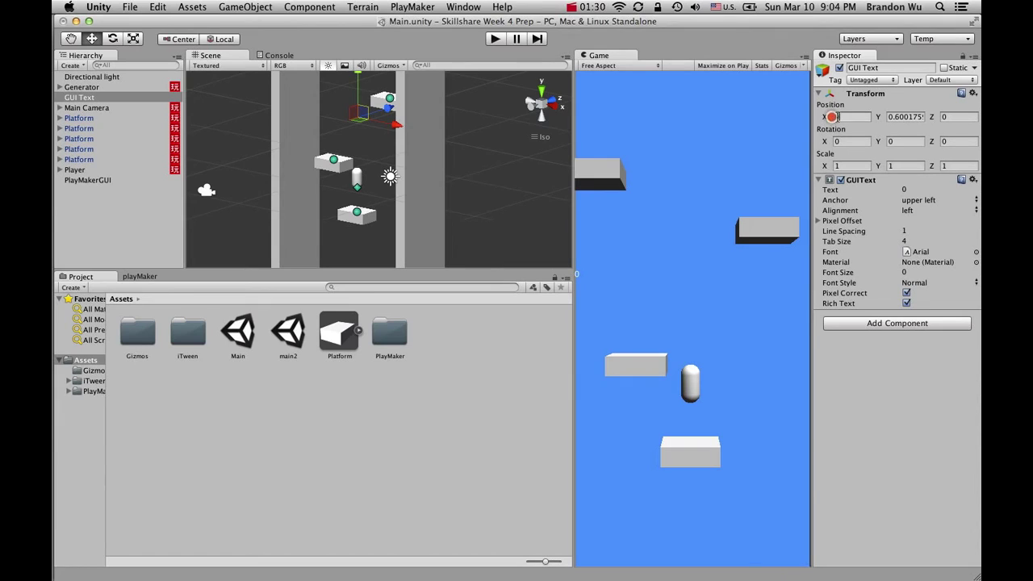
type("1")
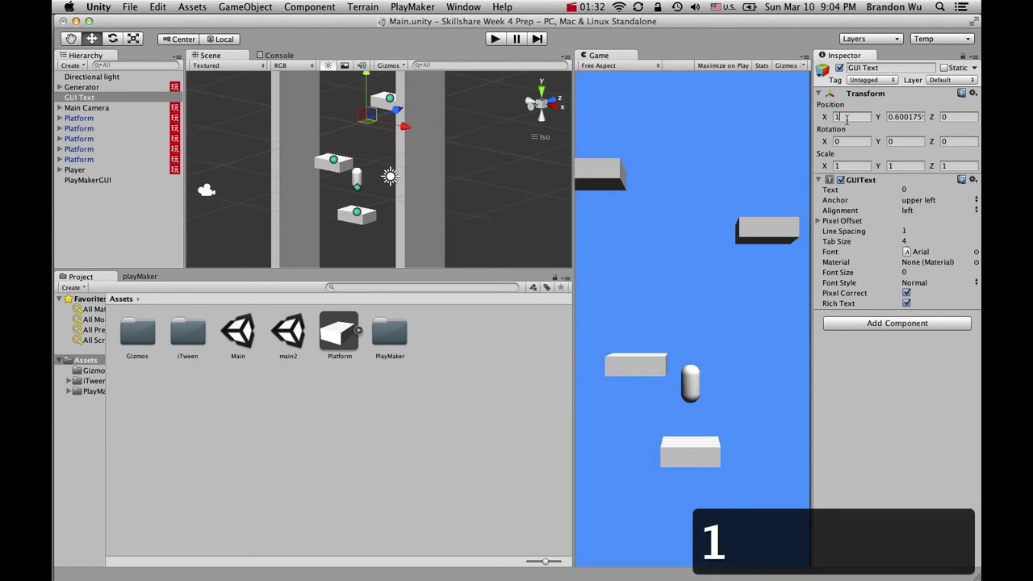
key("BackSpace")
type("0.9")
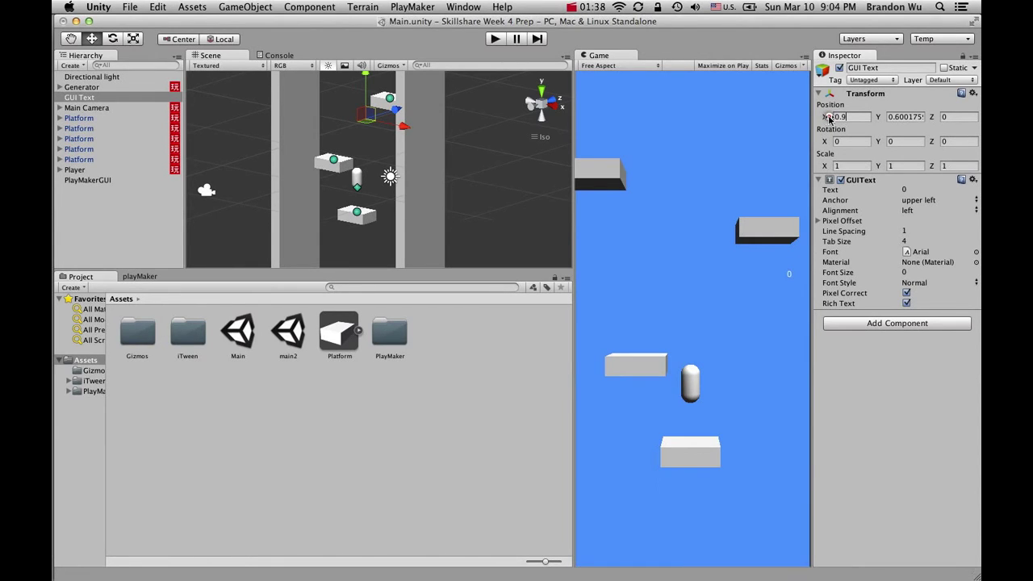
Step: Adjust the GUI text's position freely to about X 0.98 and Y 0.66
left_click_drag(827, 118, 834, 119)
mouse_move(878, 118)
left_mouse_down()
mouse_move(865, 123)
mouse_move(891, 118)
mouse_move(876, 121)
left_mouse_up()
scroll(473, 191, "down", 2)
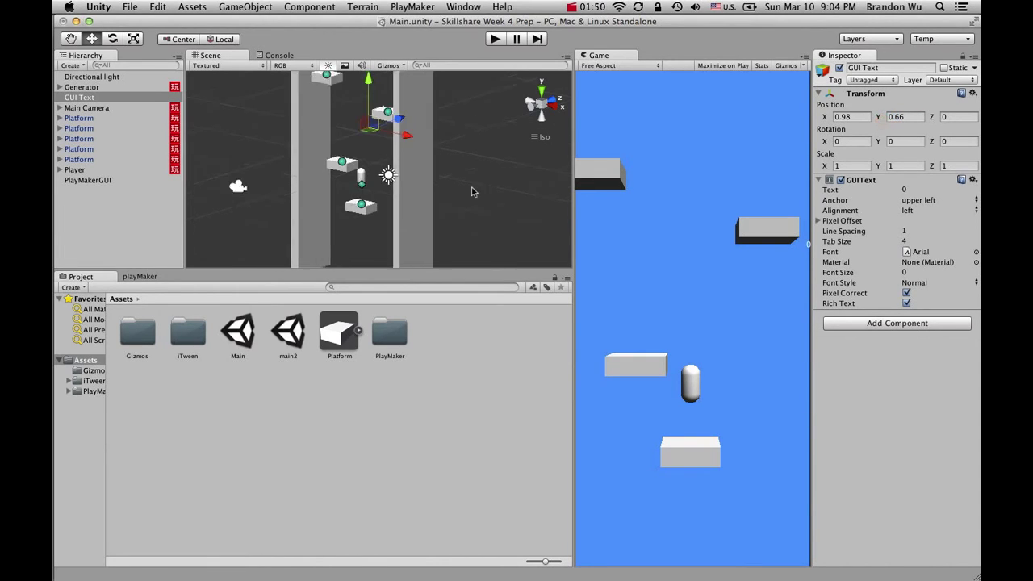
scroll(469, 179, "down", 3)
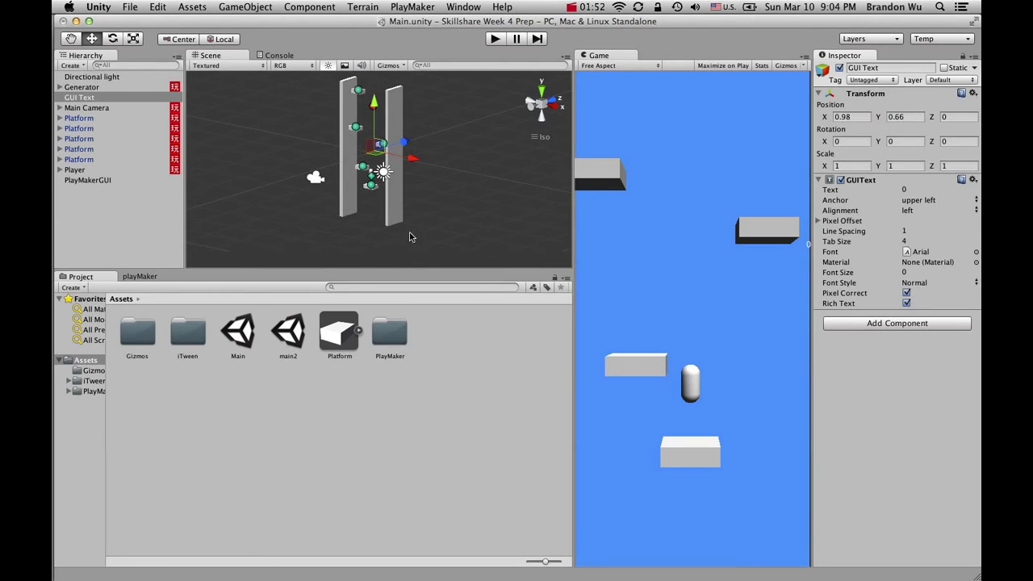
scroll(414, 230, "up", 3)
Step: Set the GUI text's X position to 0.5 and its anchor to middle center
left_click(844, 117)
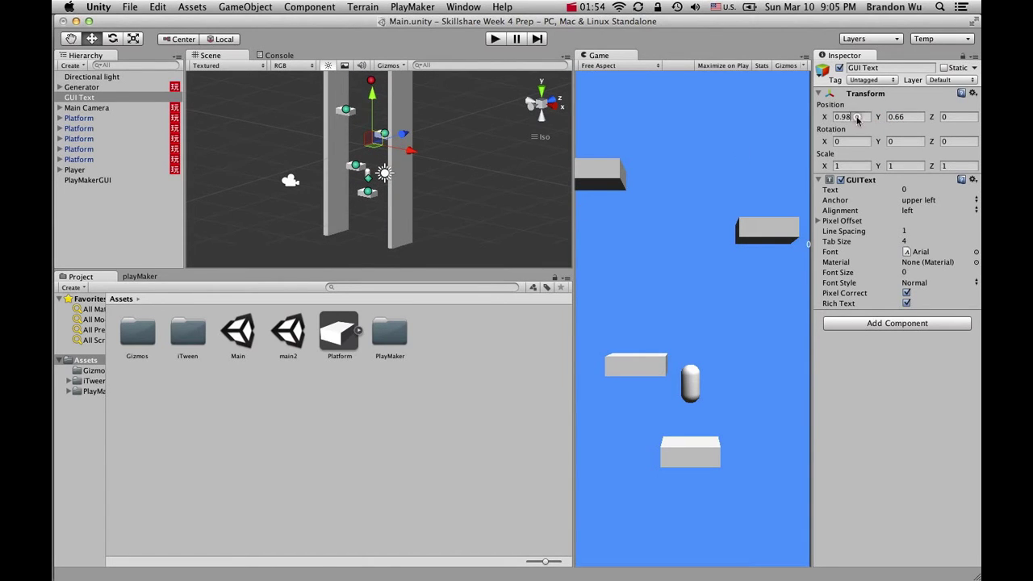
type(".5")
key("Return")
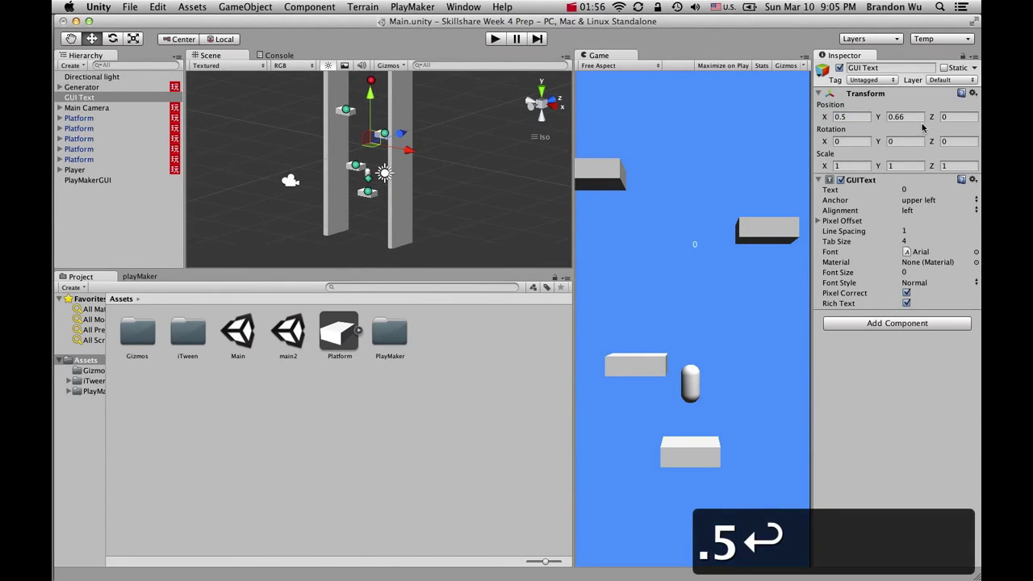
left_click(913, 117)
left_click(933, 200)
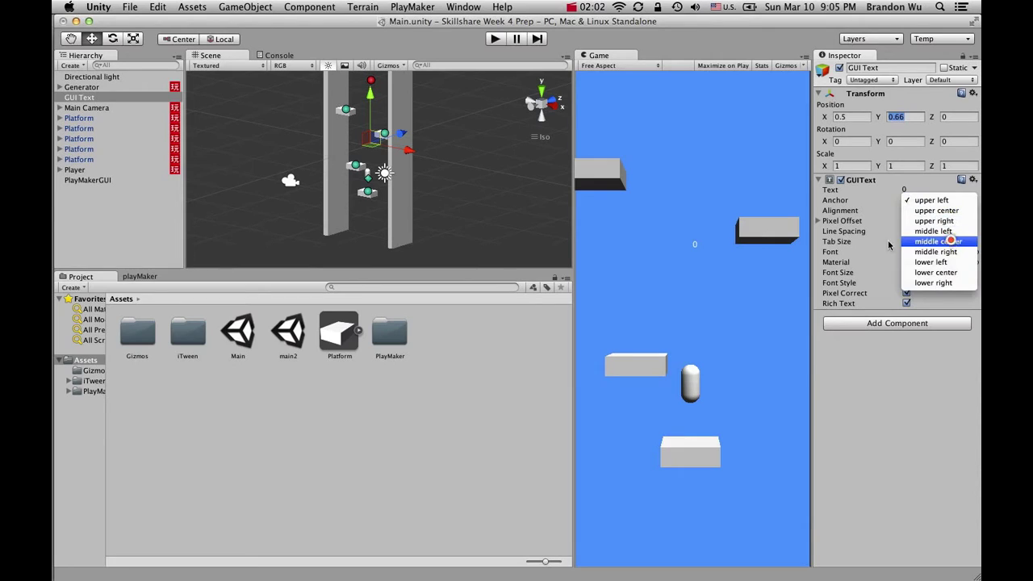
left_click(953, 242)
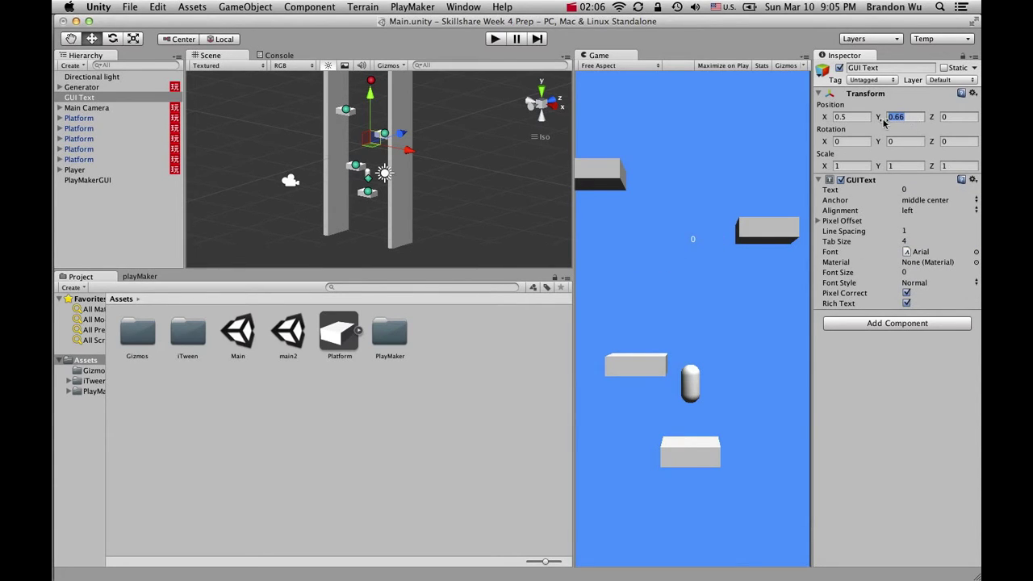
Step: Raise the GUI text near the top of the game view by setting its Y position to 0.95
left_click_drag(885, 121, 892, 121)
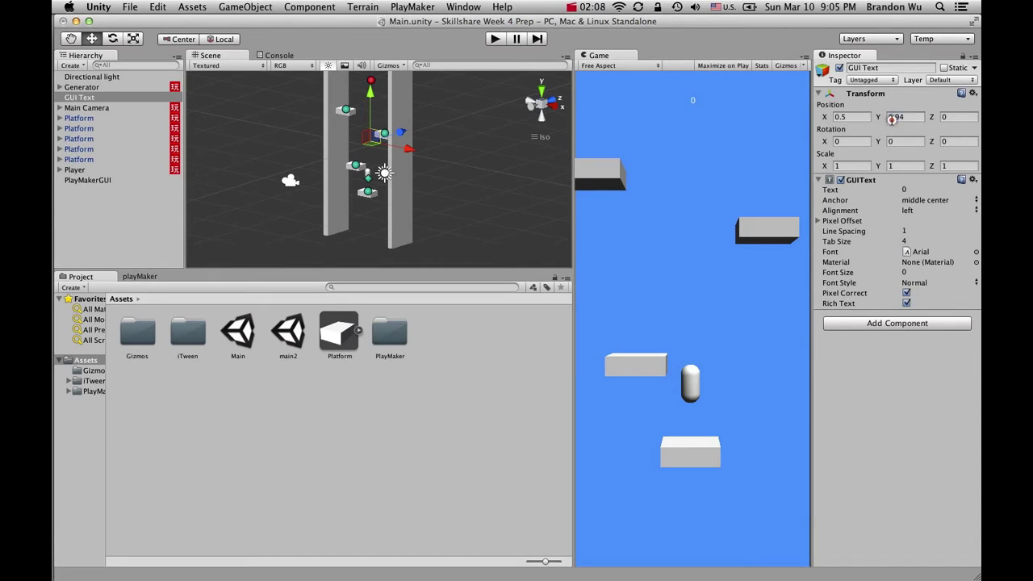
type(".95")
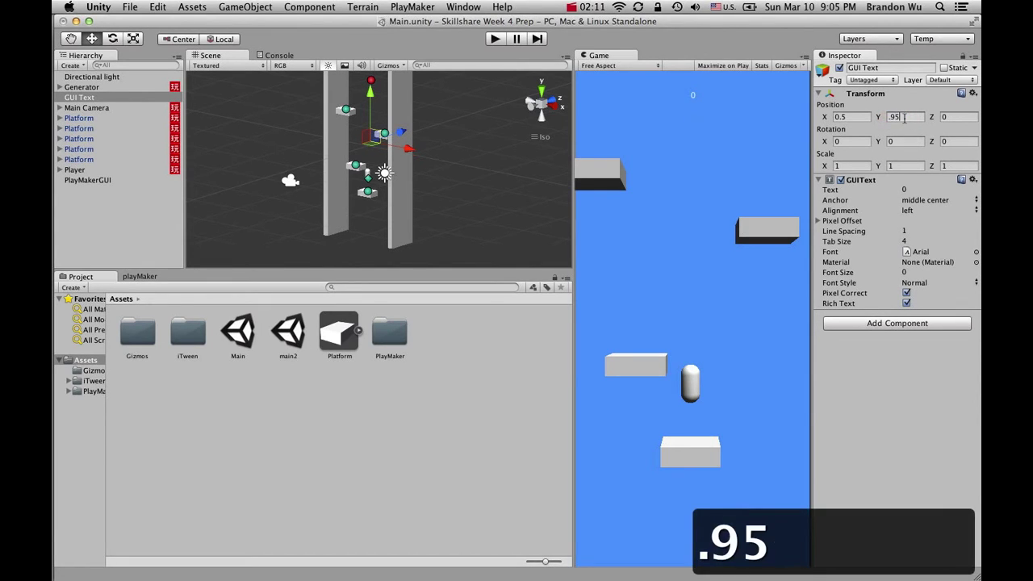
key("Return")
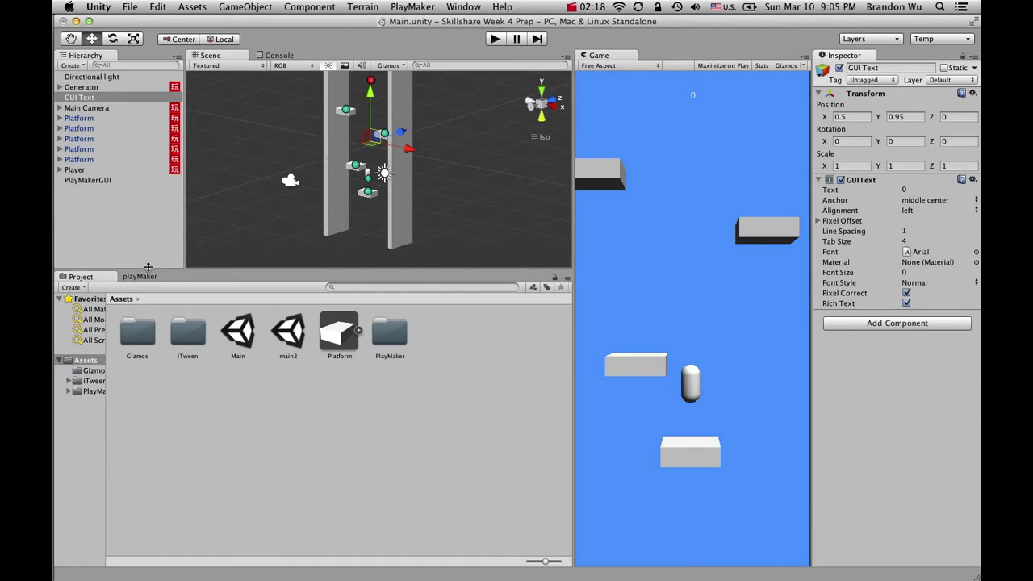
left_click(144, 223)
left_click(133, 87)
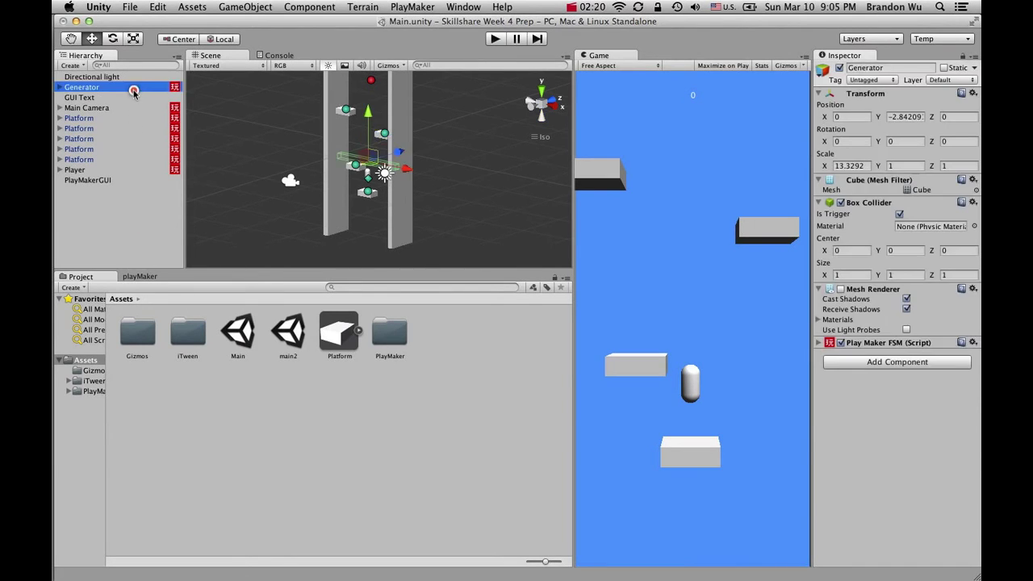
left_click(134, 98)
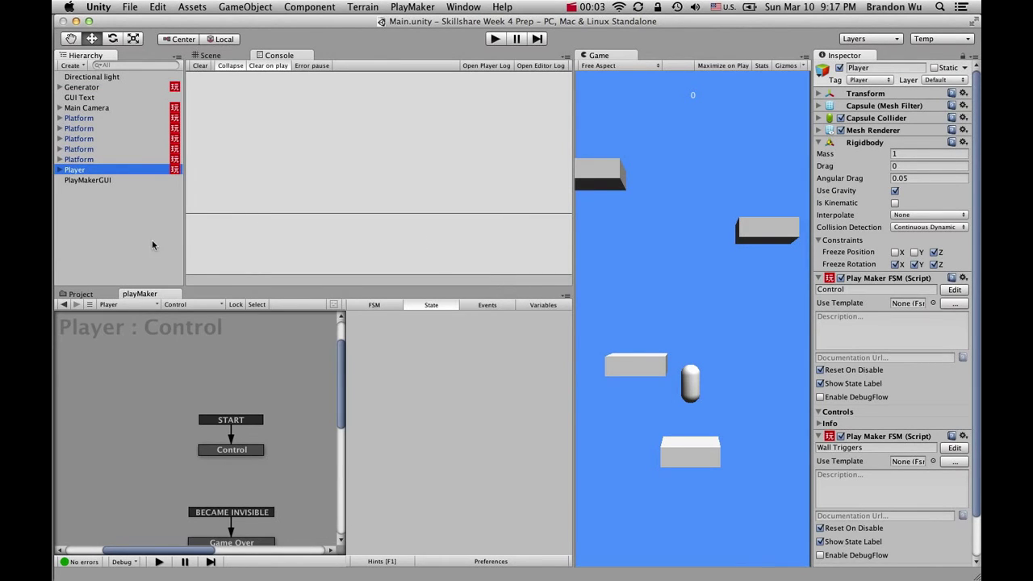
Step: Create a sphere in the scene and select it
left_click(71, 65)
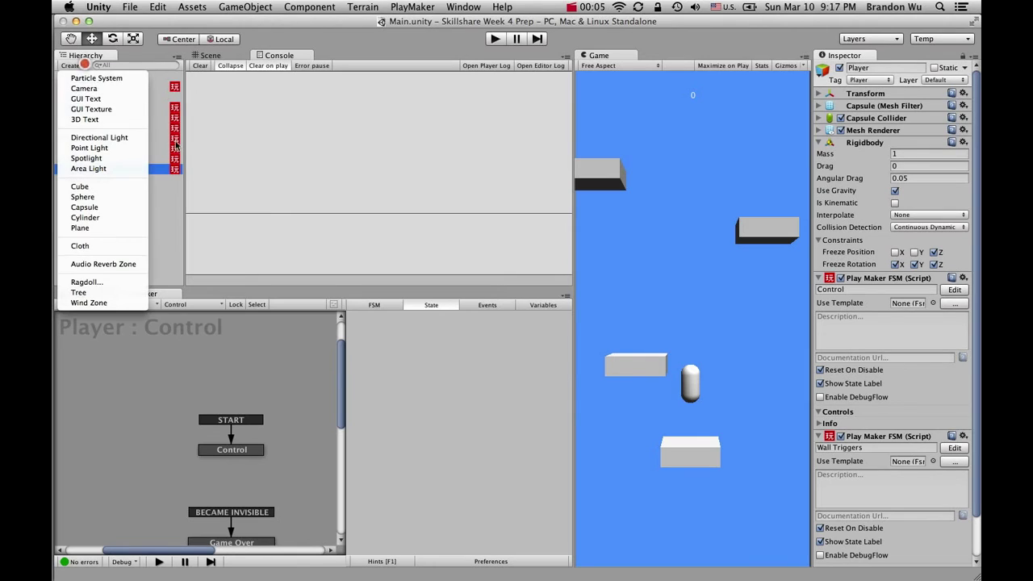
left_click(142, 204)
left_click(81, 192)
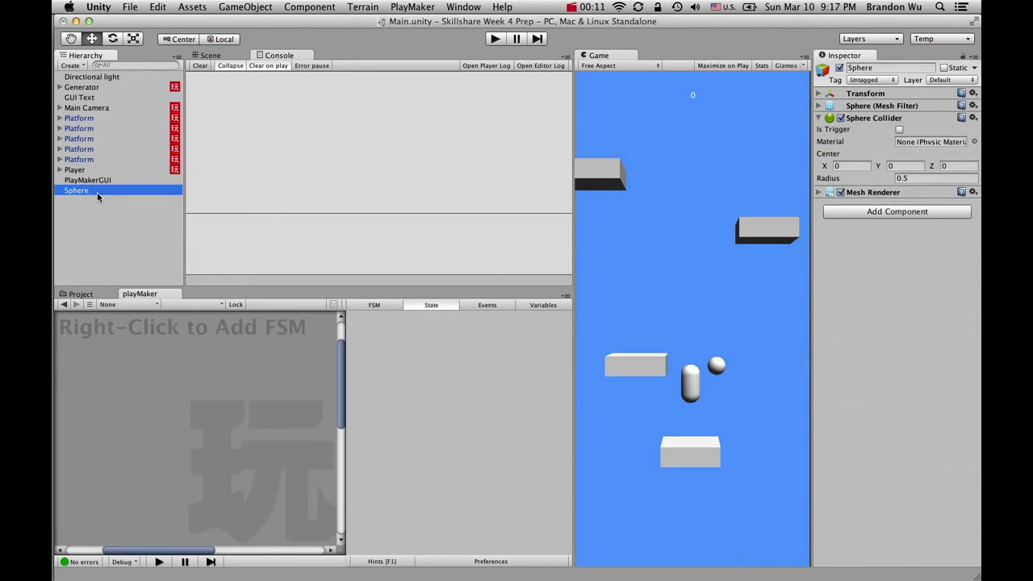
left_click(79, 209)
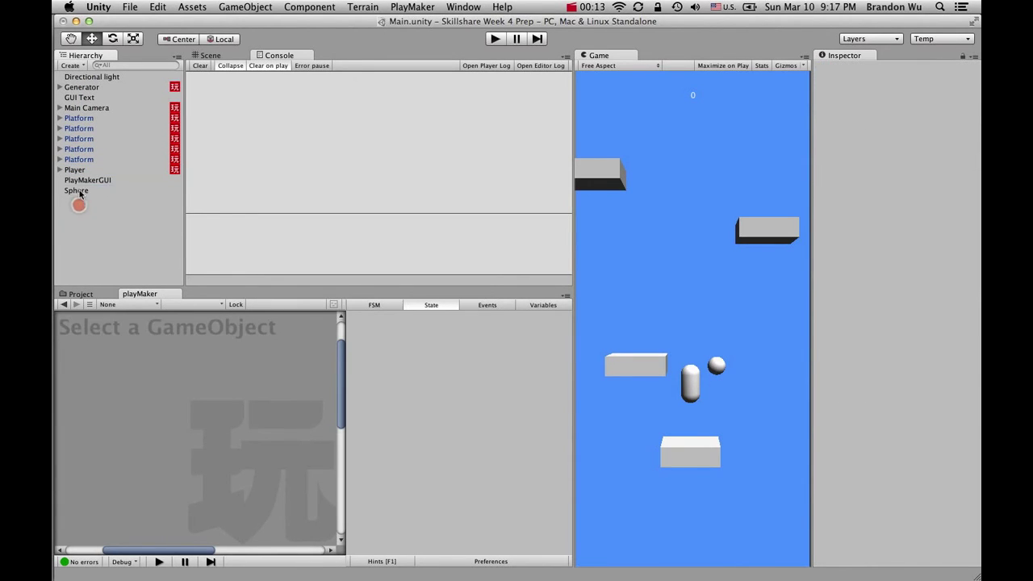
left_click(79, 190)
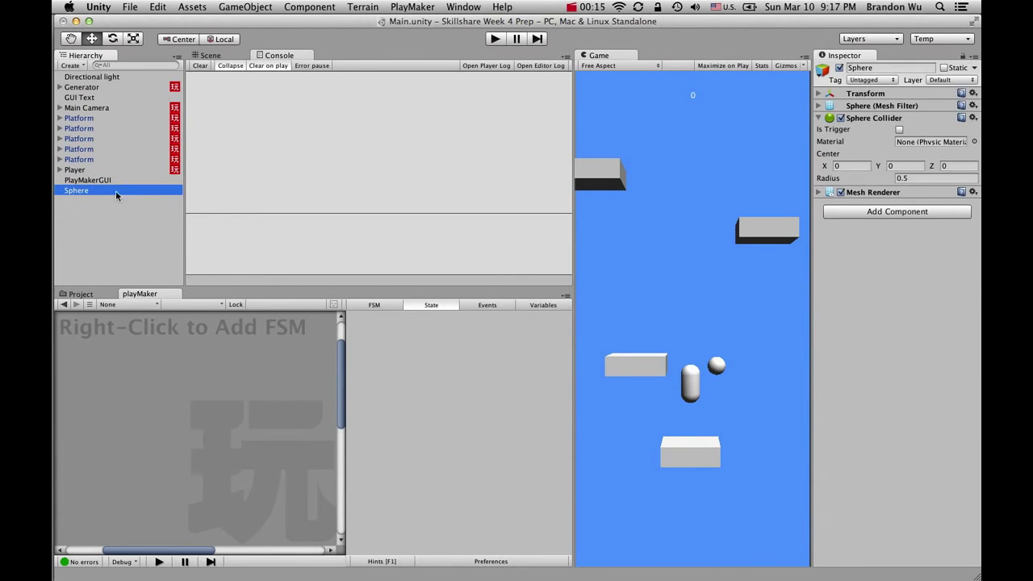
Step: Reset the sphere's position to the origin and expand its transform values
left_click(974, 94)
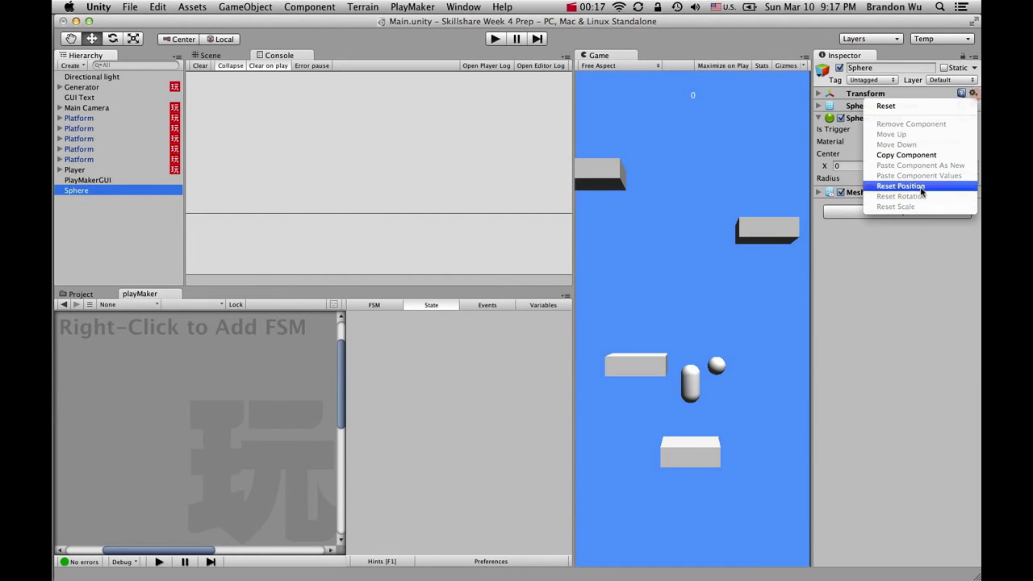
left_click(920, 189)
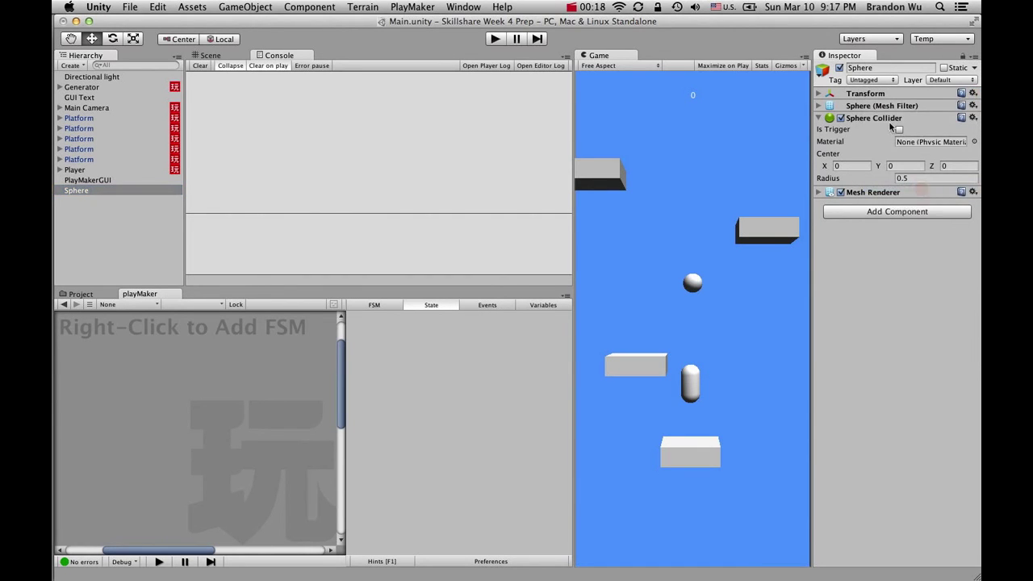
left_click(818, 93)
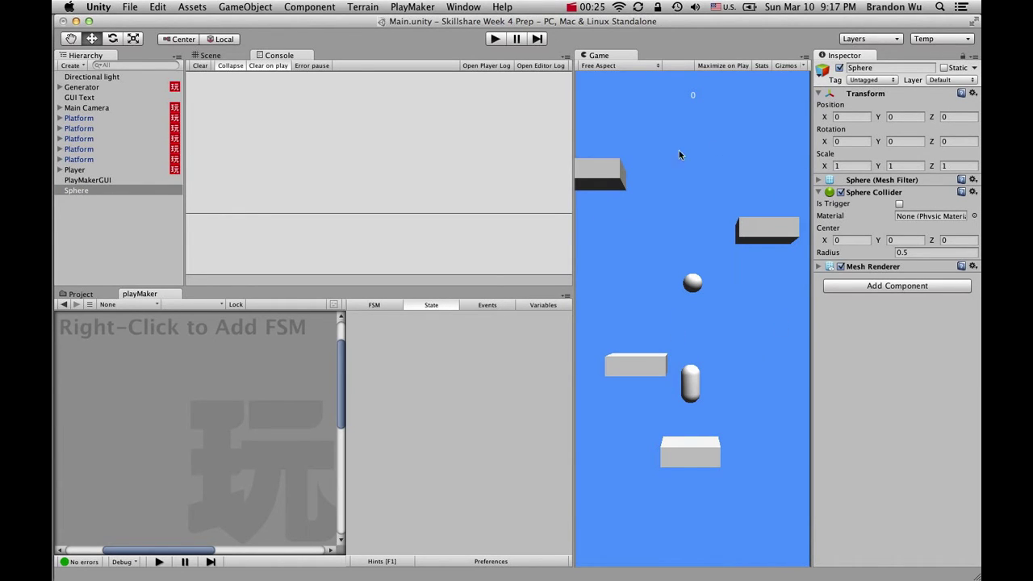
Step: Rename the sphere as Coin and make its sphere collider a trigger
left_click(888, 67)
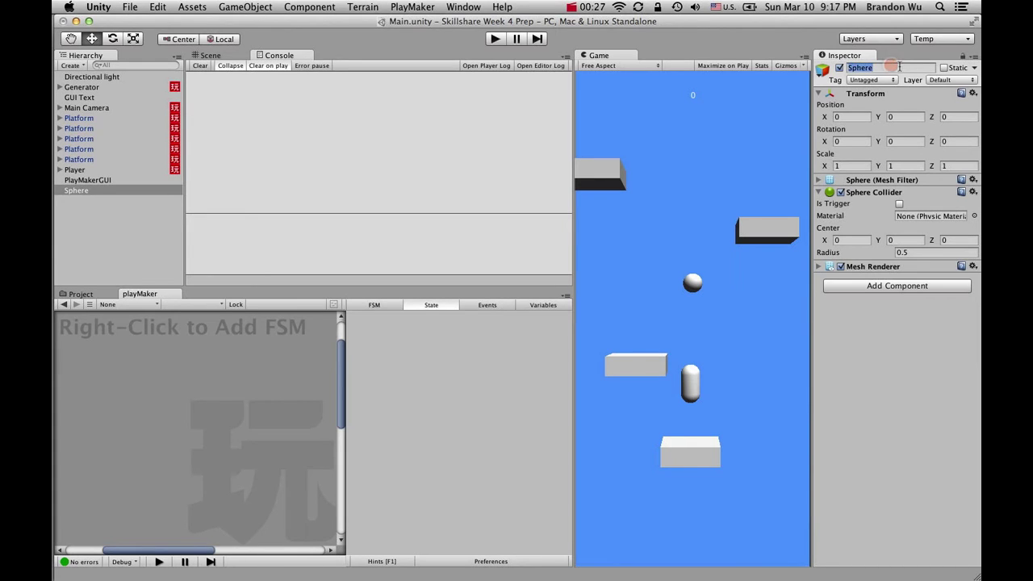
type("Coin")
key("Return")
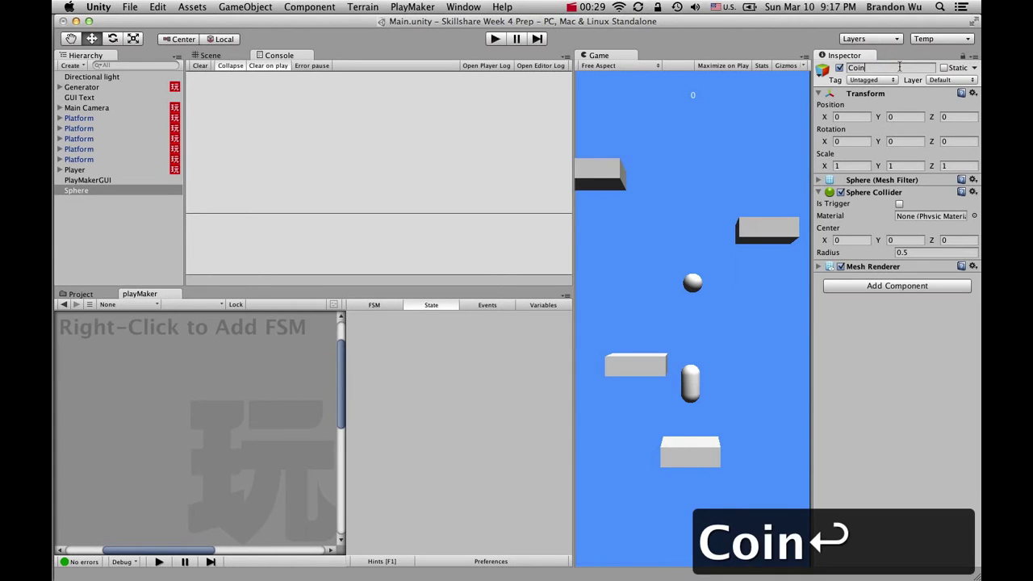
left_click(901, 204)
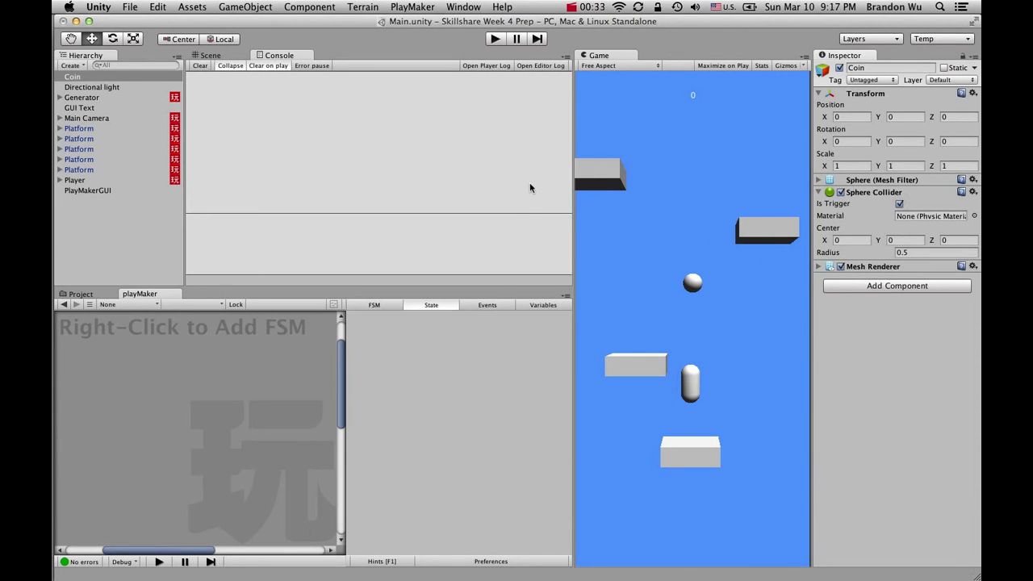
Step: Move the Coin sphere in the scene view to just above the platform beside the player
left_click(208, 55)
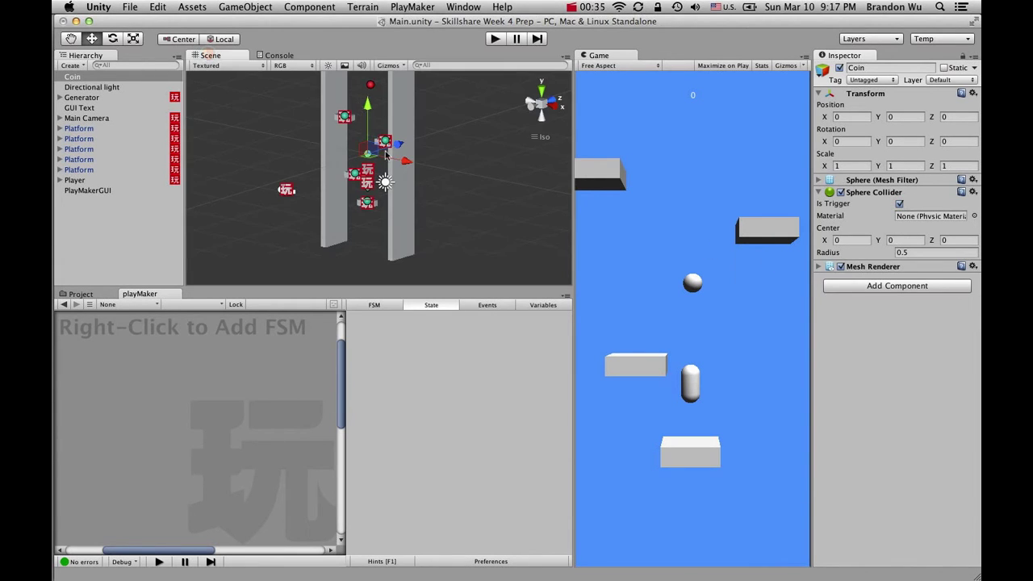
mouse_move(377, 151)
left_mouse_down()
mouse_move(390, 183)
mouse_move(360, 157)
left_mouse_up()
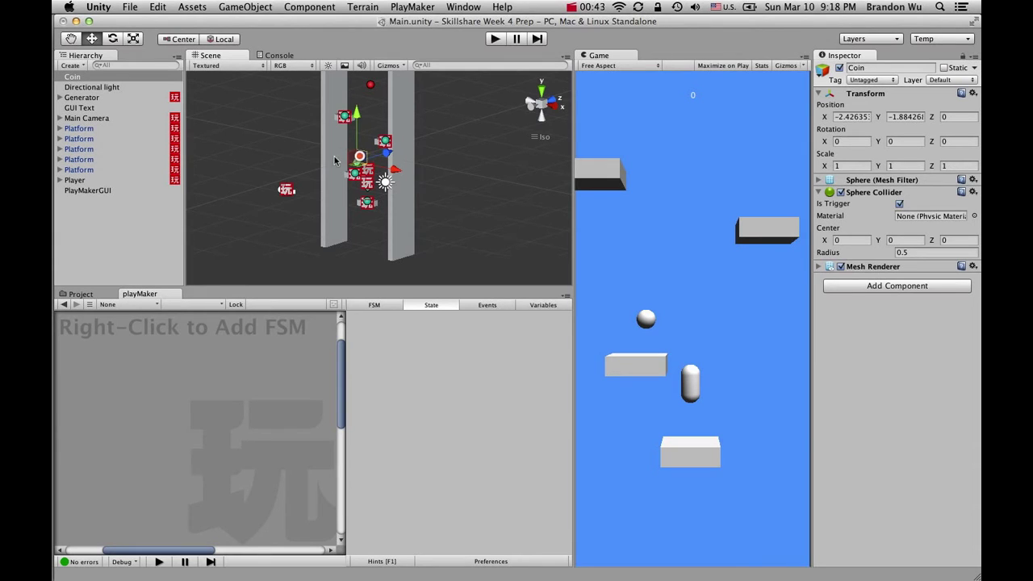
left_click(126, 219)
Step: Delete the Coin sphere and create a cylinder in its place
left_click(111, 77)
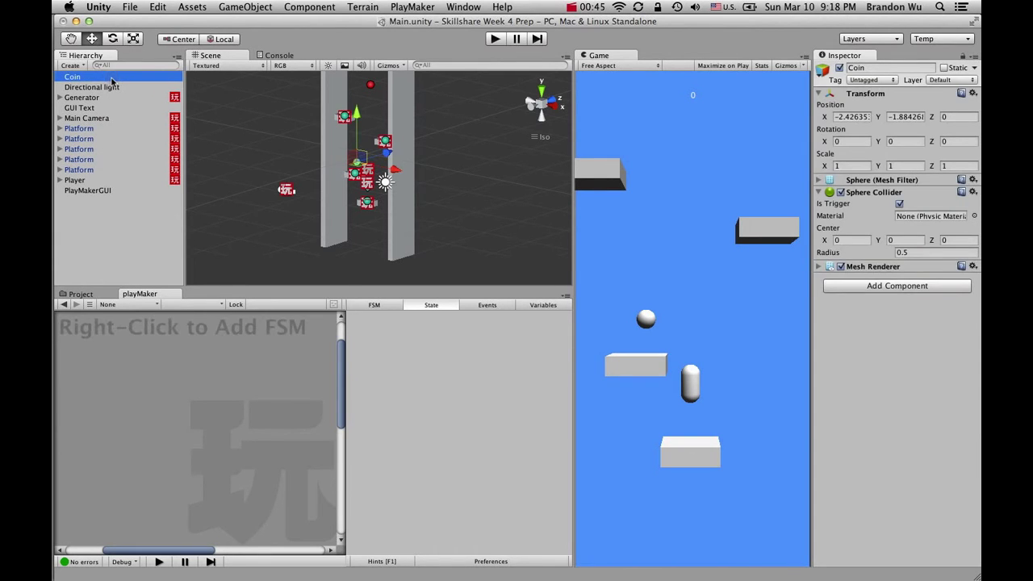
key("super+BackSpace")
left_click(81, 65)
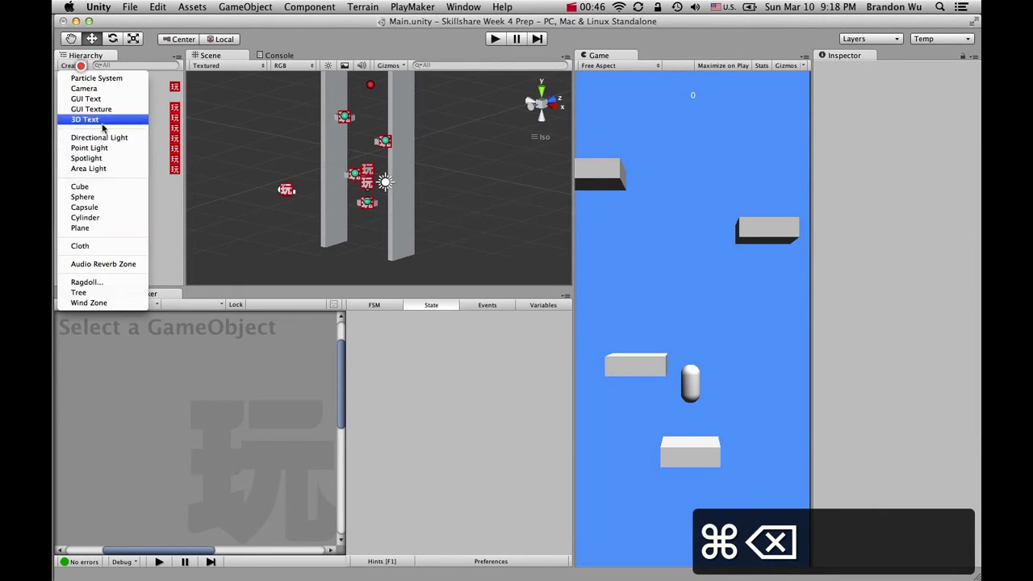
left_click(117, 218)
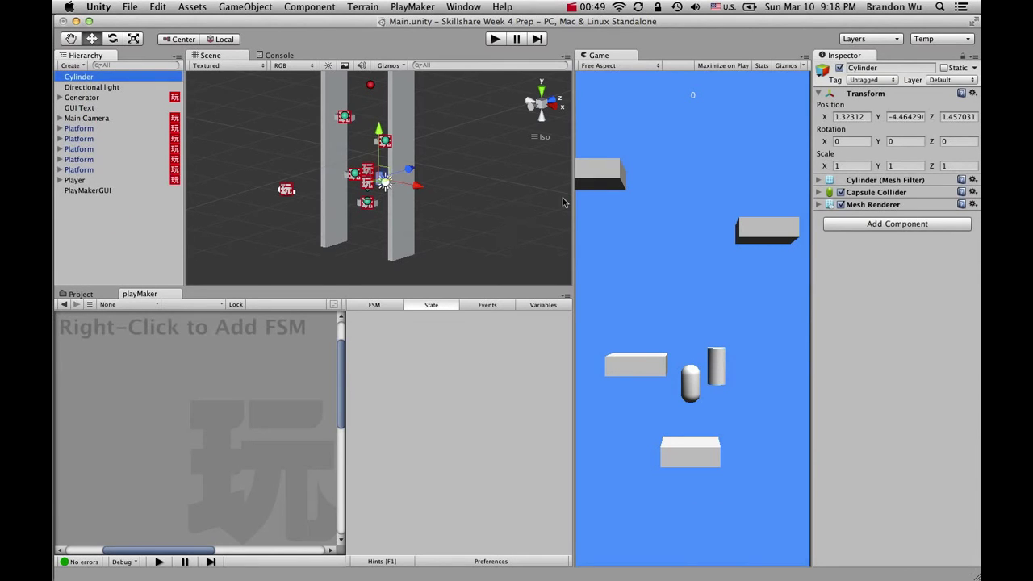
Step: Reset the cylinder's position to the origin and flatten it to a Y scale of about 0.135
left_click(973, 93)
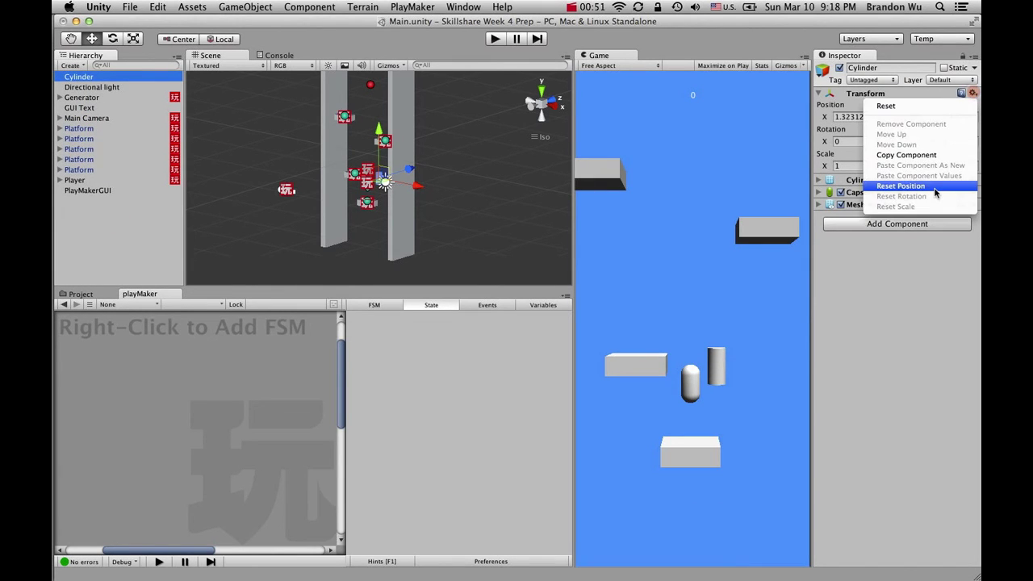
left_click(901, 186)
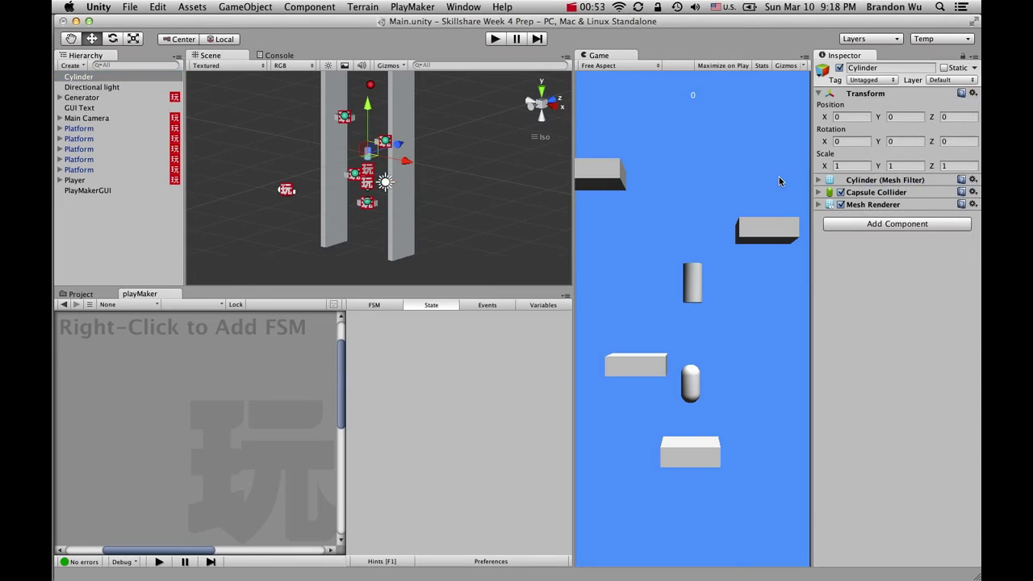
key("r")
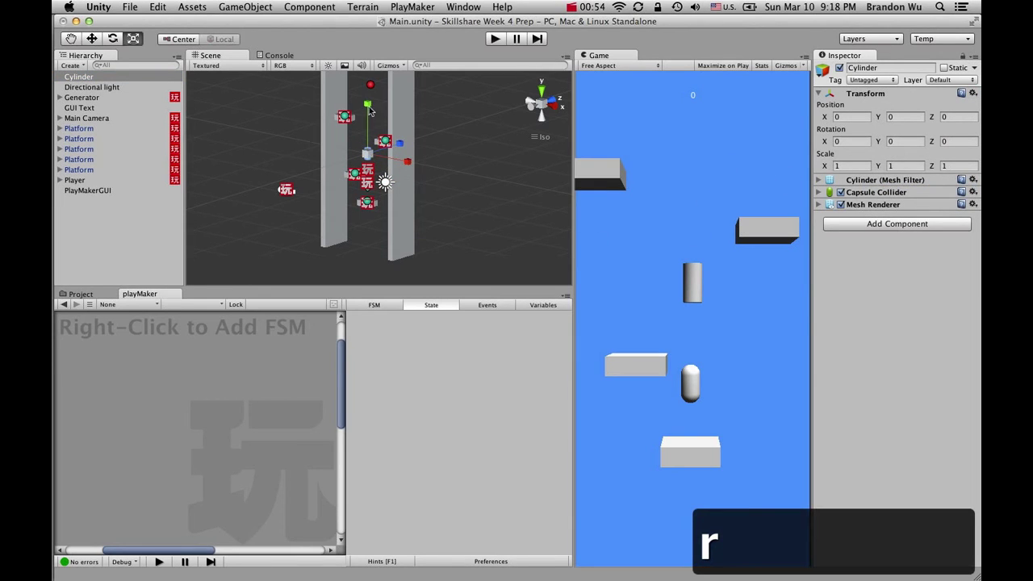
left_click_drag(369, 110, 369, 155)
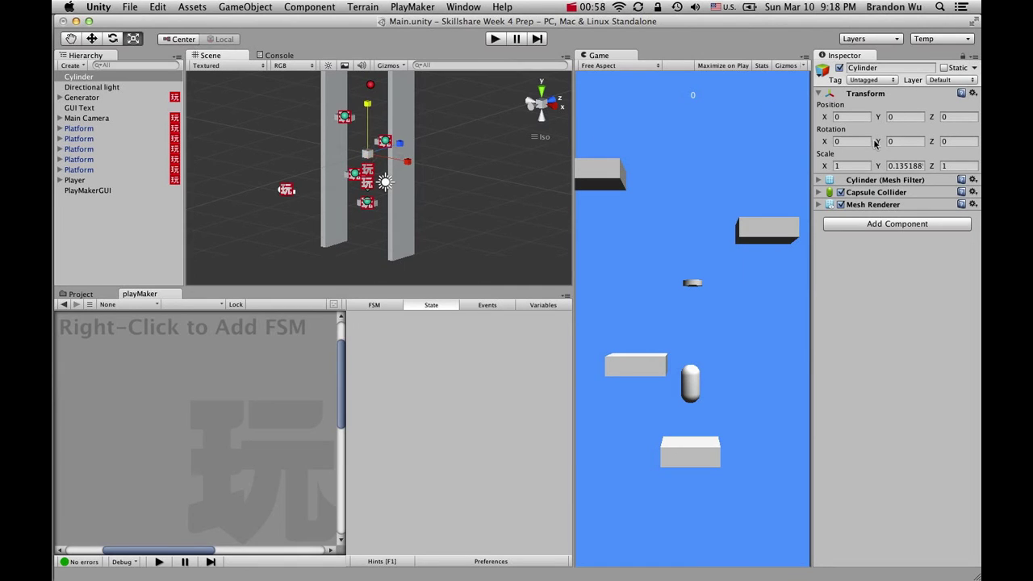
Step: Stand the cylinder on edge with an X rotation of 90 and set its Y and Z positions to 0
key("w")
key("e")
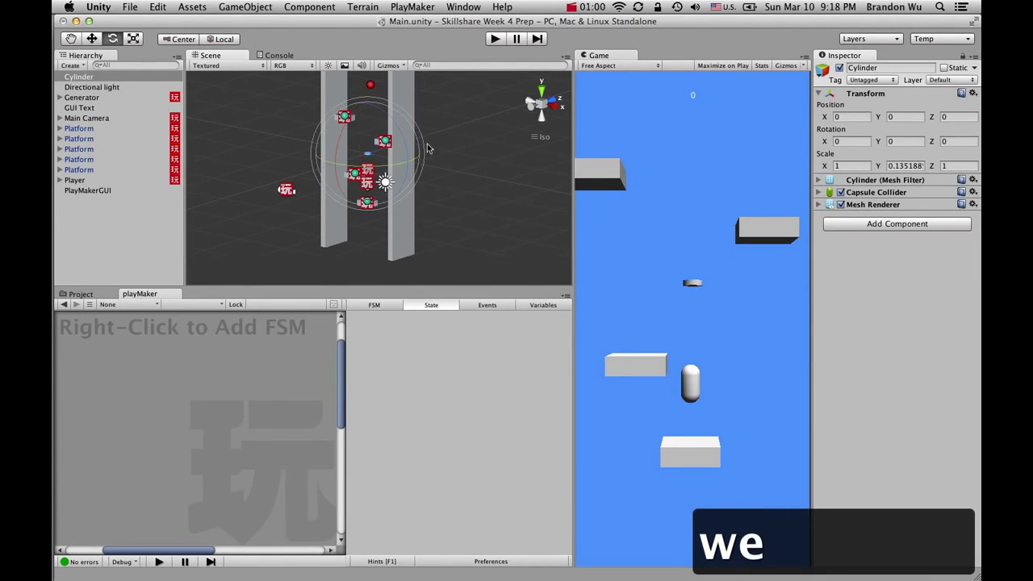
left_click_drag(340, 154, 340, 206)
left_click(862, 142)
type("90")
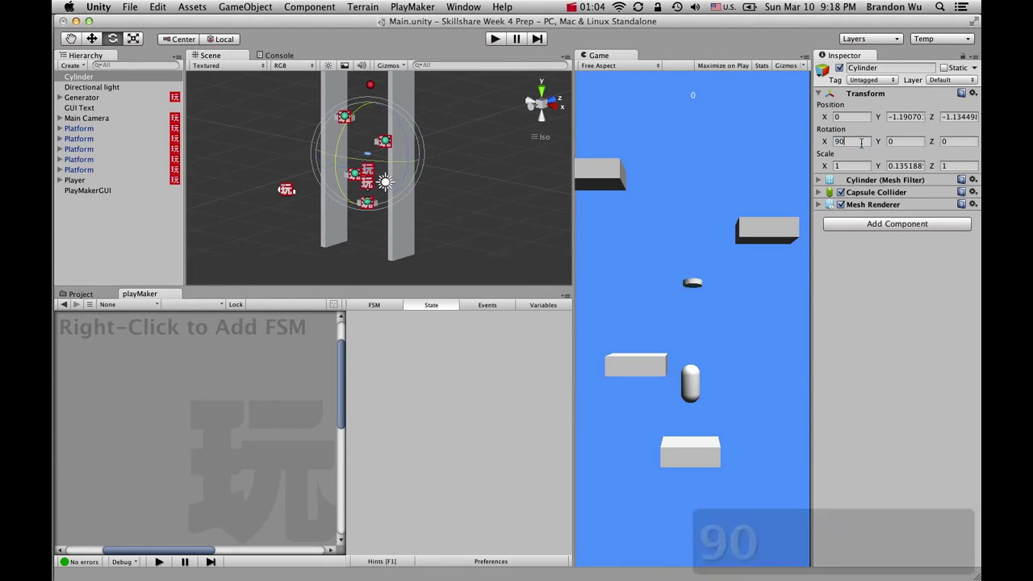
key("shift+Tab")
type("0")
key("shift+Tab")
type("0")
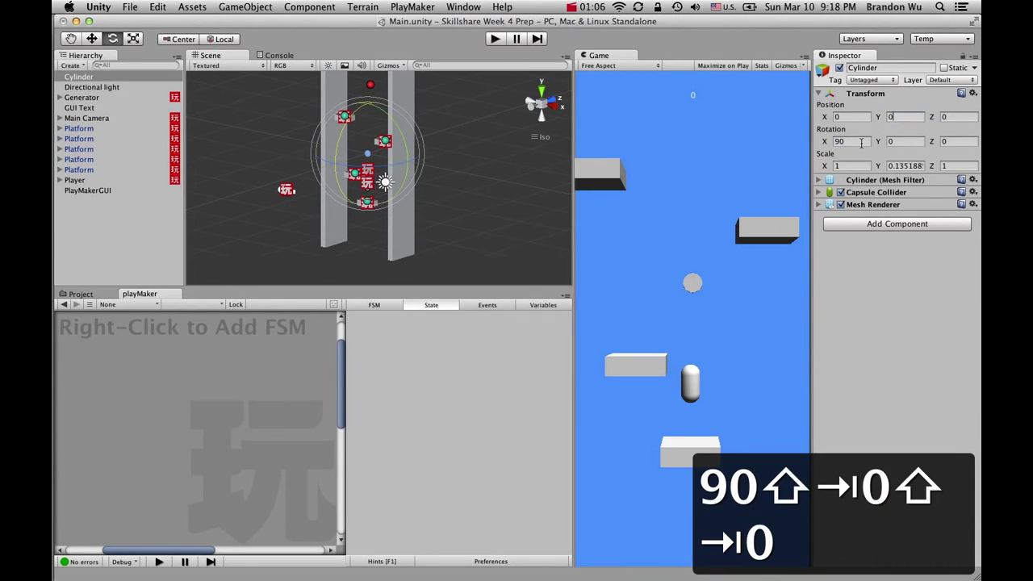
key("Return")
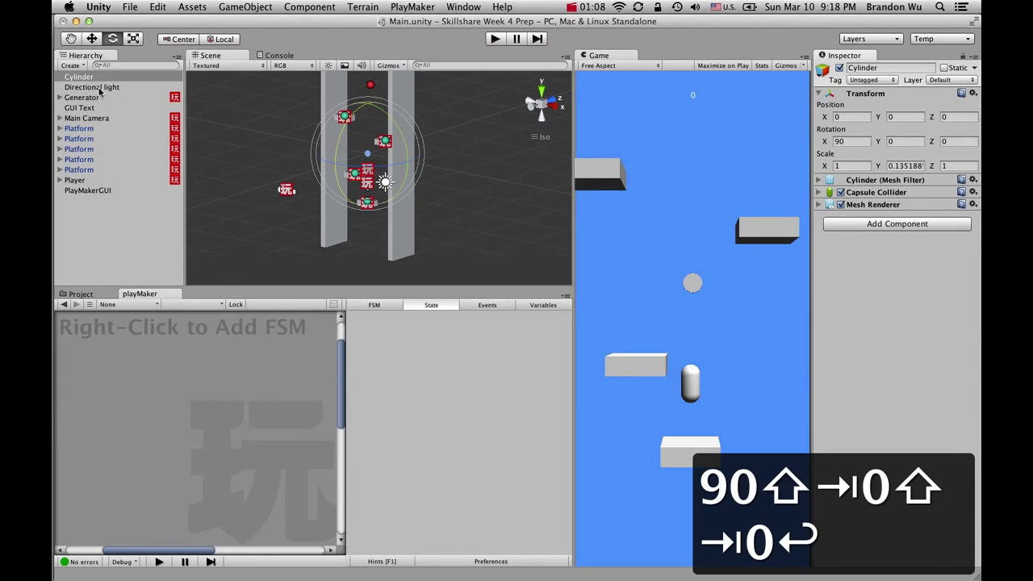
Step: Move the cylinder just above the platform beside the player and thicken it to a Y scale of about 0.57
left_click(92, 40)
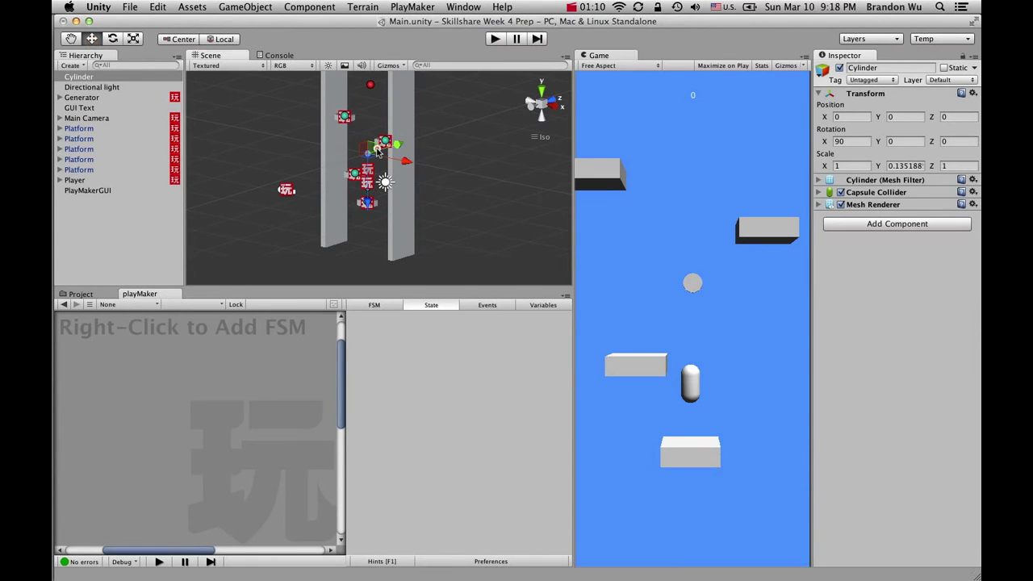
left_click_drag(367, 153, 363, 164)
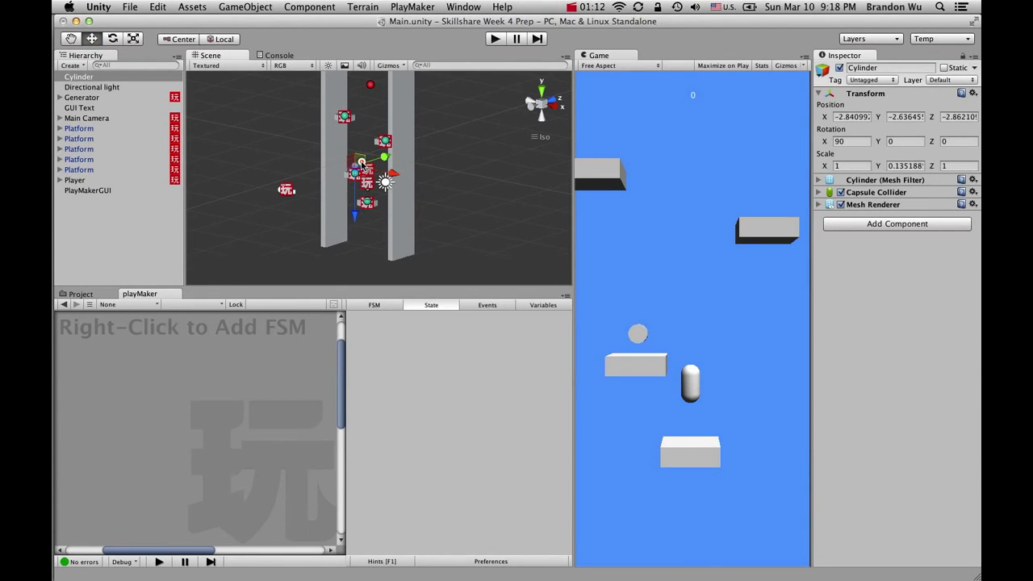
left_click_drag(473, 162, 404, 218, "alt")
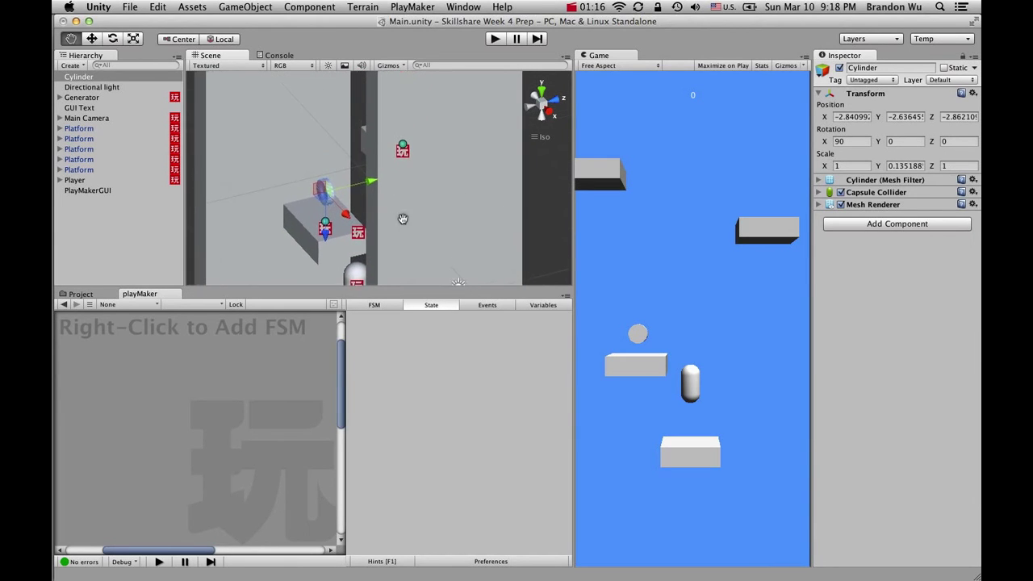
key("r")
left_click_drag(374, 185, 534, 153)
left_click_drag(415, 214, 738, 192, "alt")
Step: Make the cylinder's capsule collider a trigger and save the scene
left_click(818, 192)
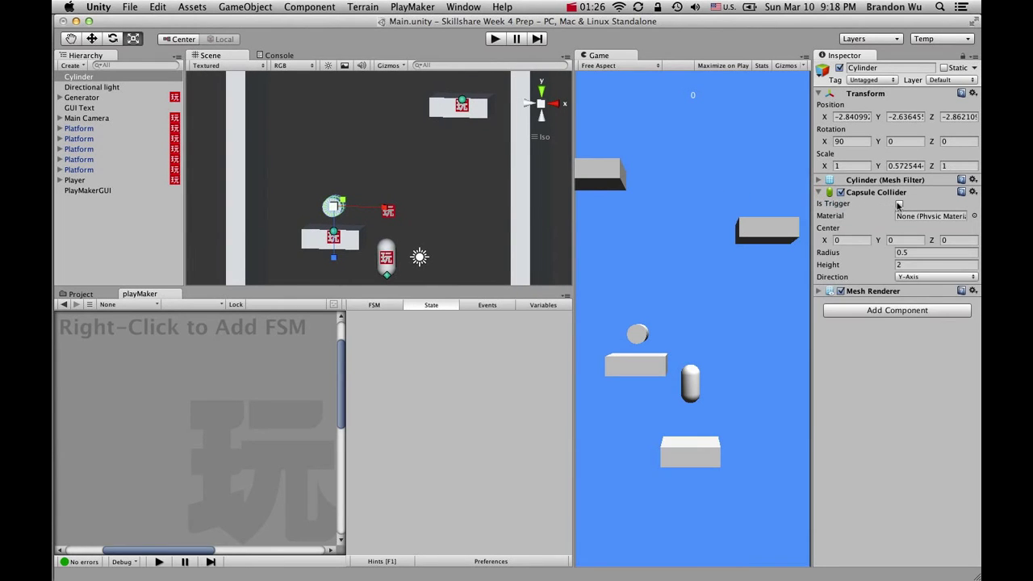
left_click(900, 204)
left_click_drag(516, 242, 449, 209, "alt")
key("super+s")
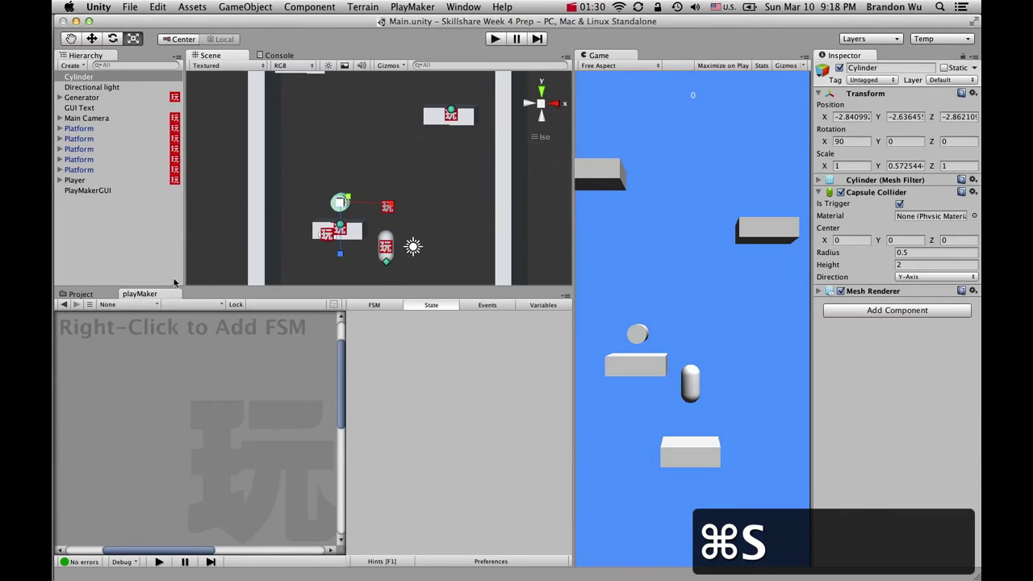
Step: Create a material named coin in the project assets and apply it to the cylinder
left_click(80, 294)
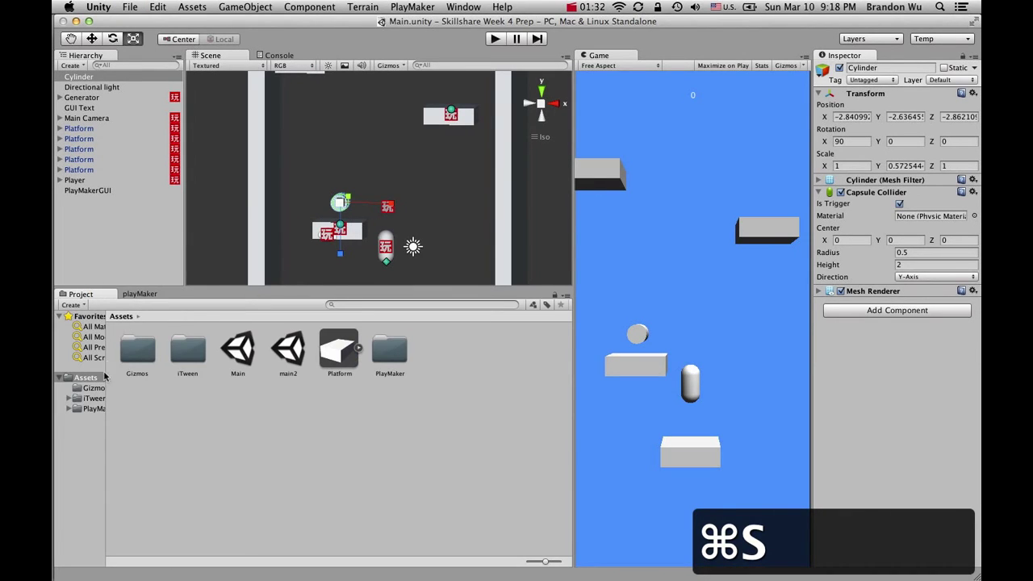
left_click(83, 307)
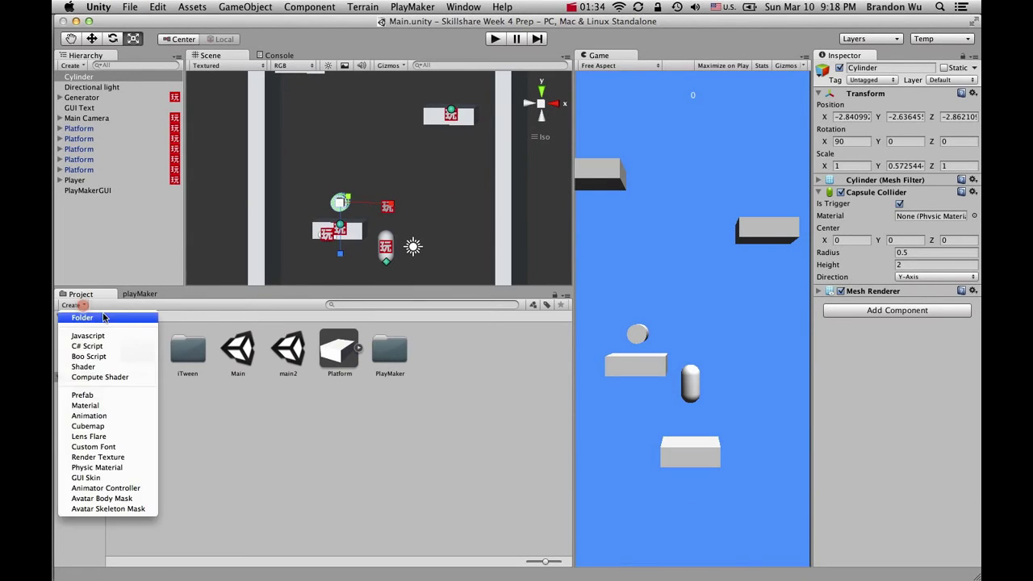
left_click(110, 408)
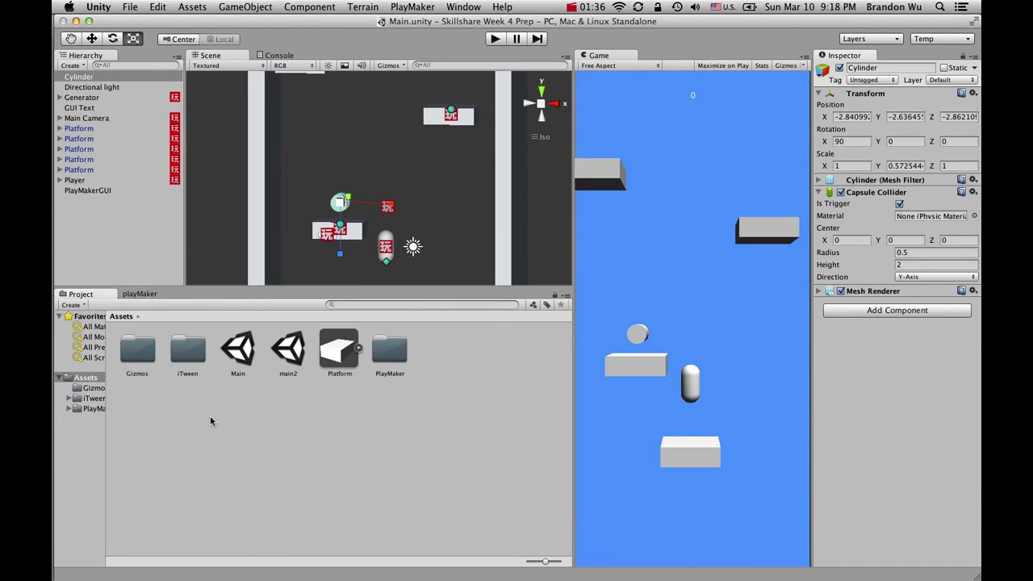
type("coin")
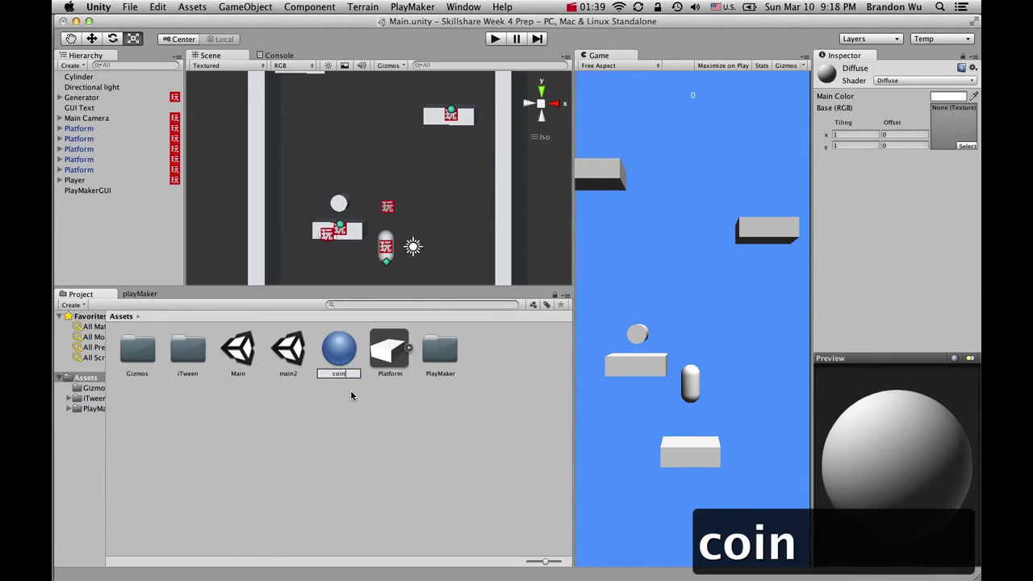
key("Return")
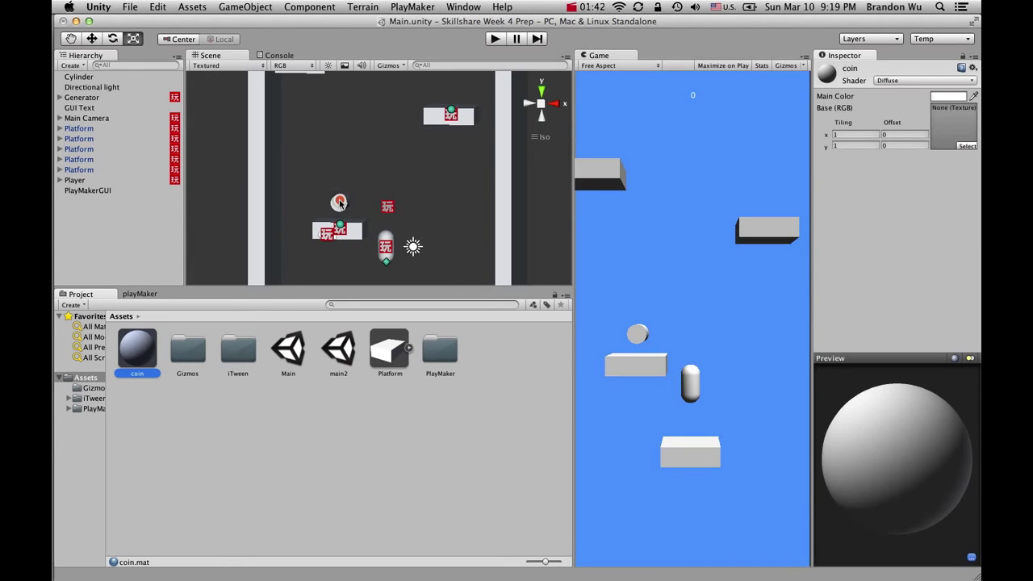
Step: Set the coin material's main color to yellow with R 255, G 249, B 0 and save the scene
left_click(941, 97)
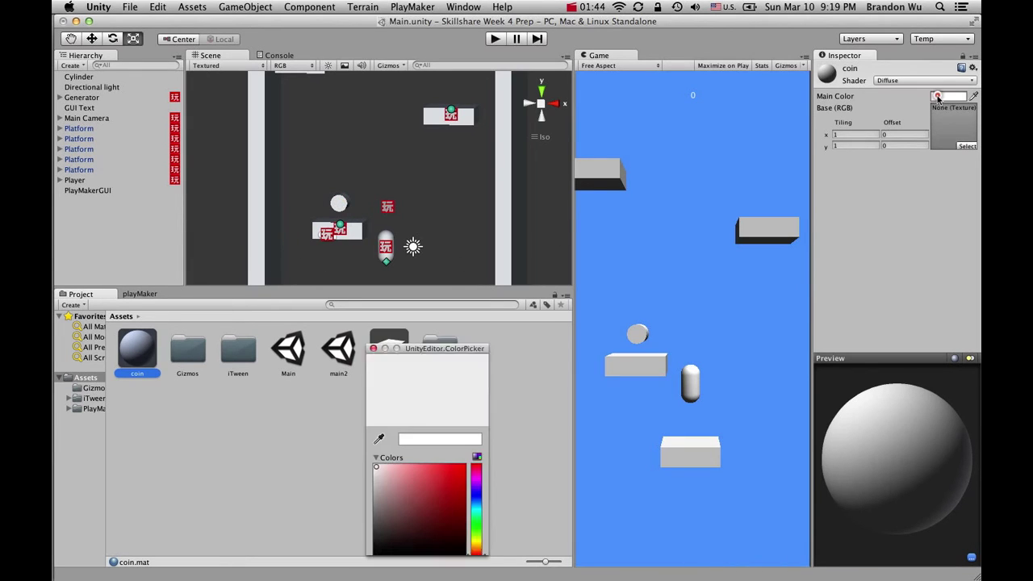
left_click_drag(476, 455, 476, 472)
left_click(452, 432)
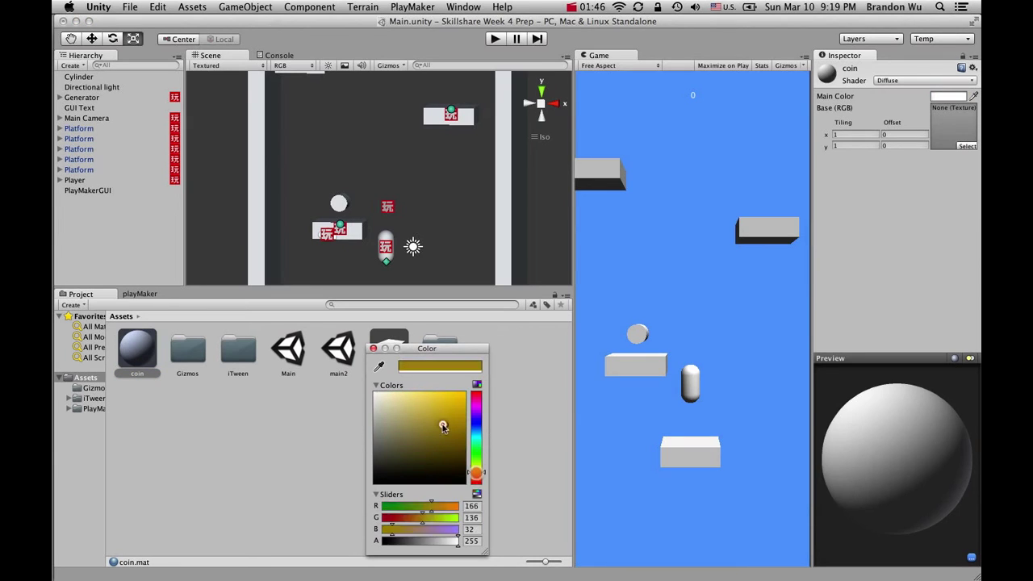
left_click_drag(452, 431, 455, 397)
left_click_drag(480, 470, 478, 462)
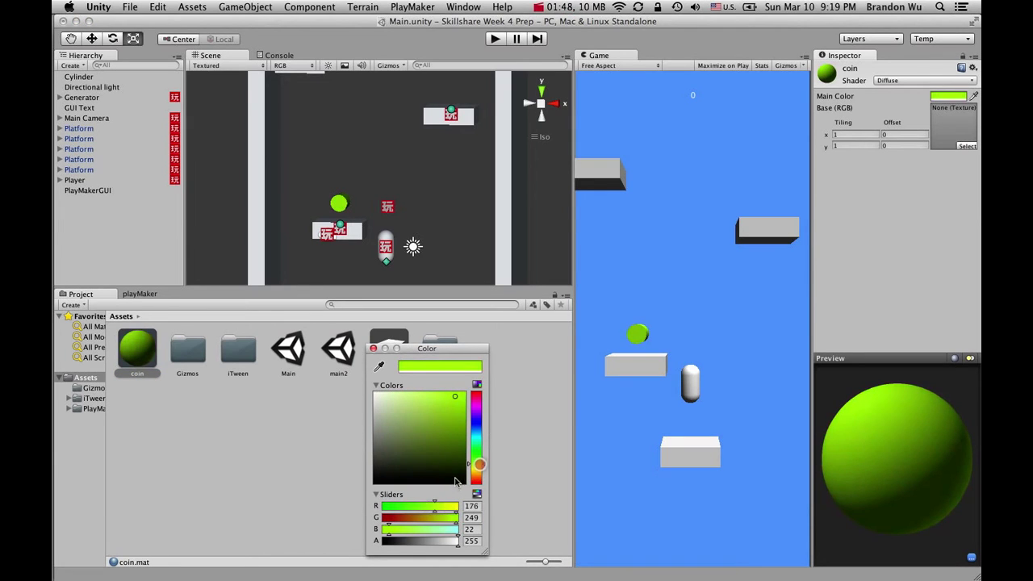
left_click_drag(450, 503, 463, 505)
left_click_drag(397, 527, 373, 528)
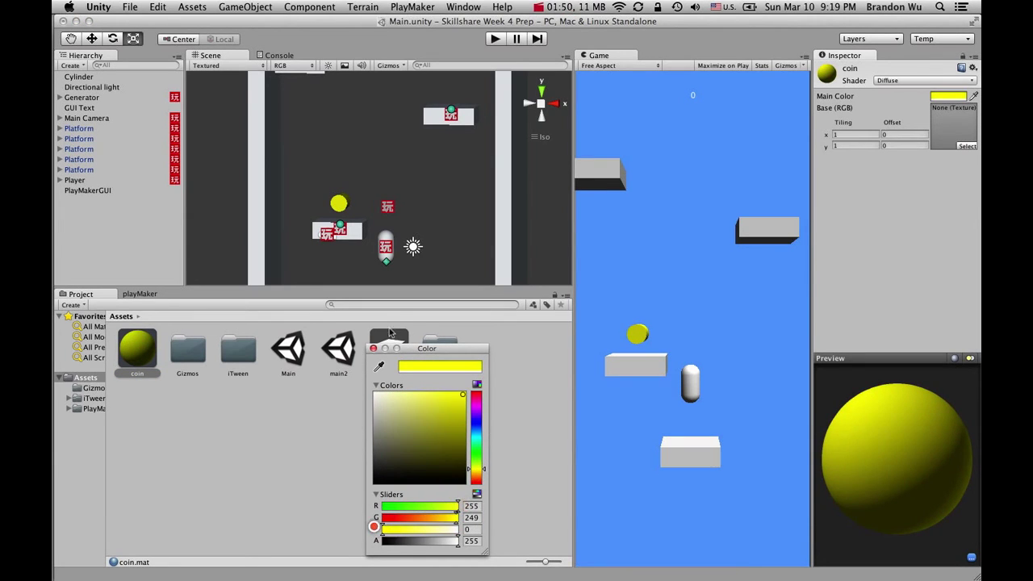
key("super+s")
left_click(374, 348)
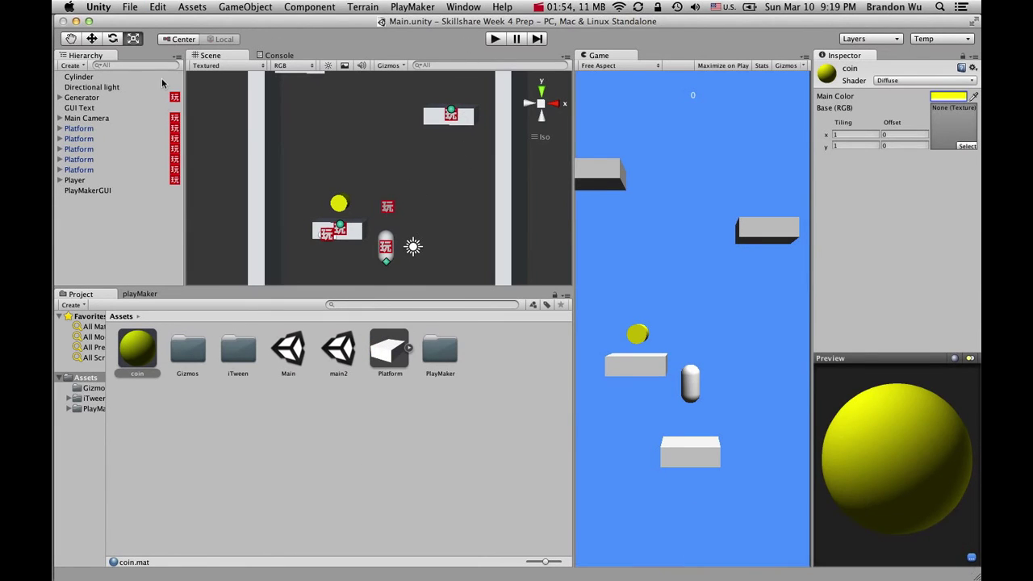
Step: Rename the cylinder as Coin and save the scene
left_click(140, 78)
key("Return")
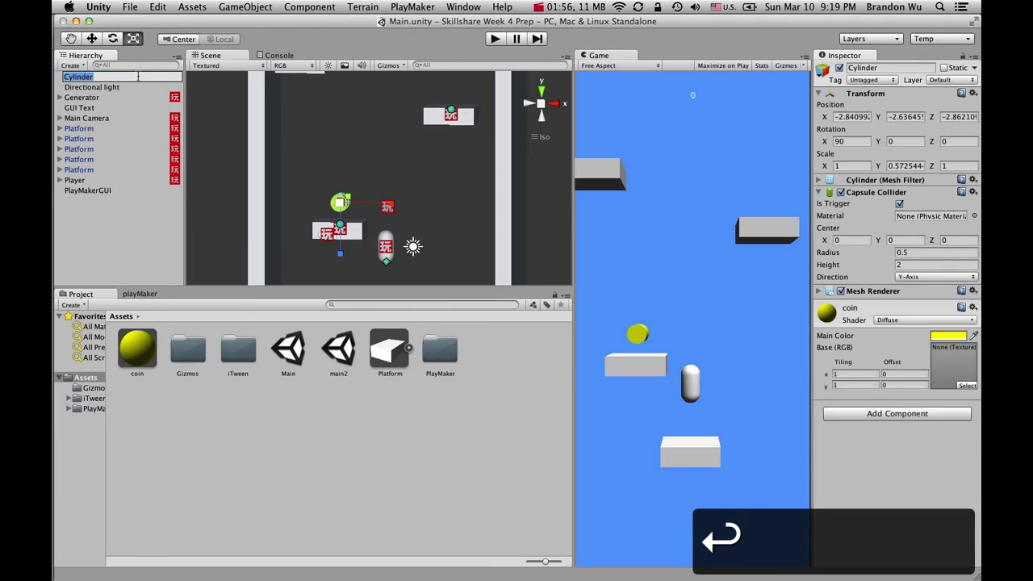
type("Coin")
key("Return")
key("super+s")
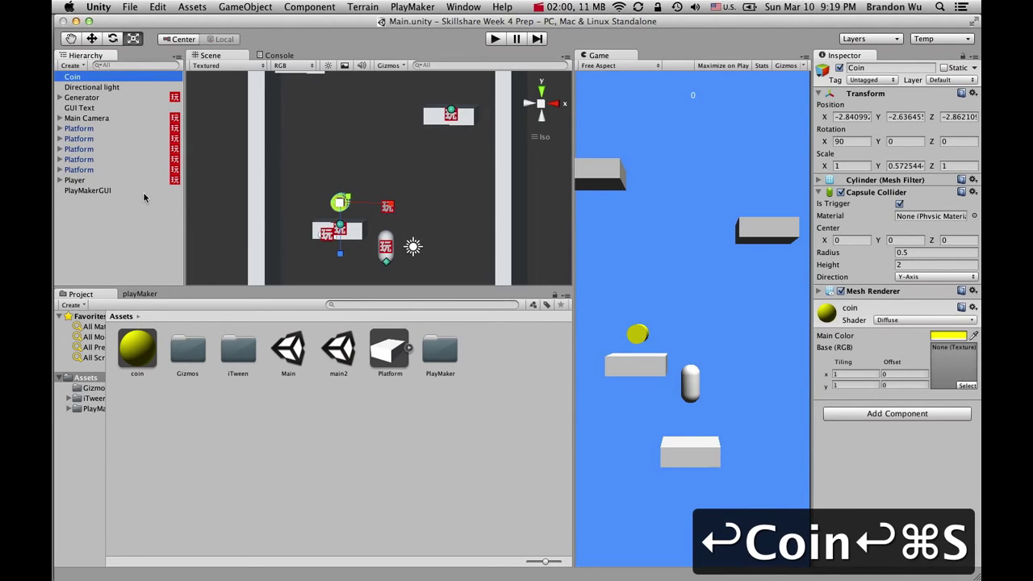
Step: Select the Player object and collapse its Capsule Collider, Rigidbody and both existing Play Maker FSM components
left_click(109, 180)
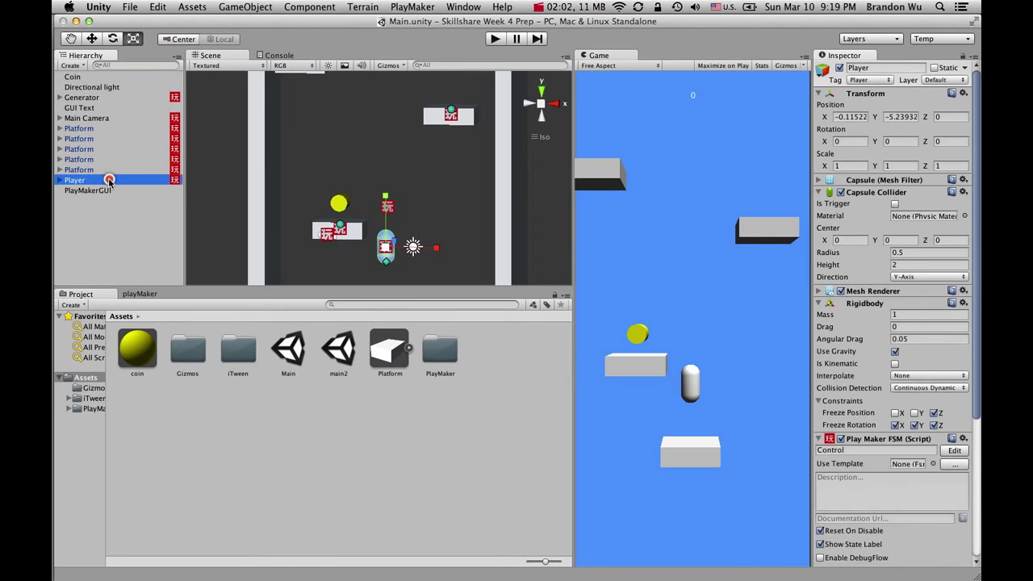
left_click(91, 77)
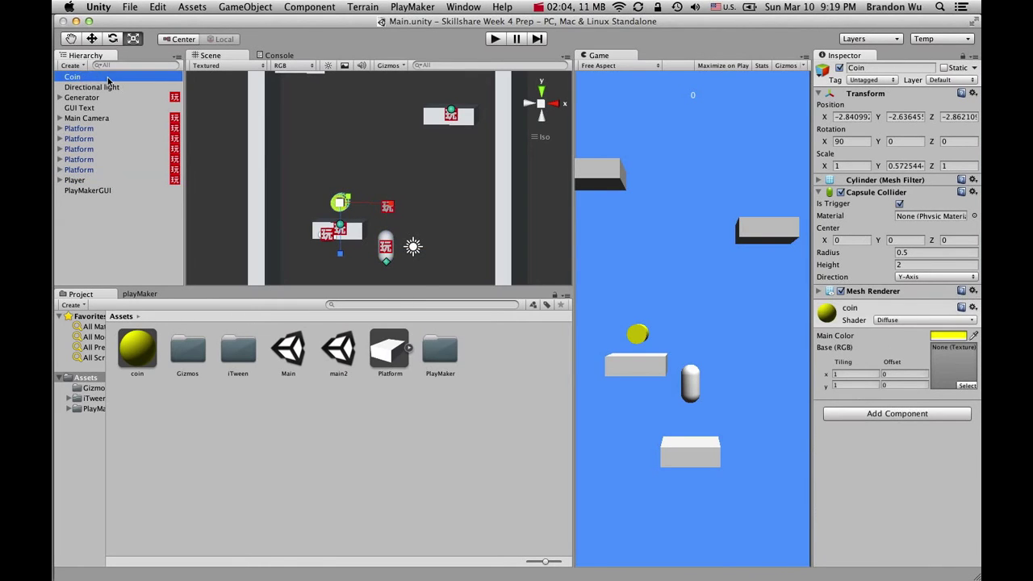
left_click(91, 180)
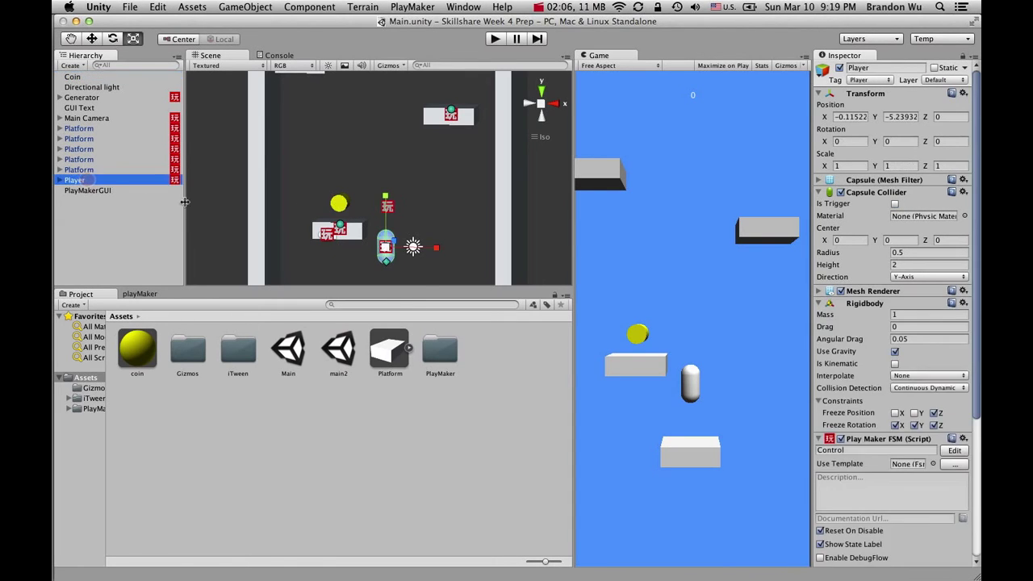
left_click(819, 192)
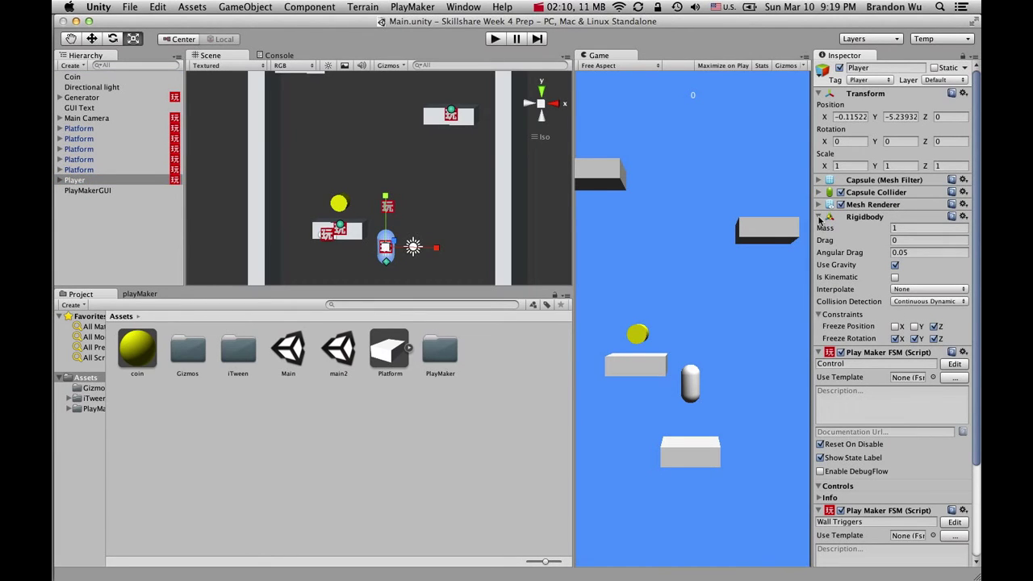
left_click(820, 218)
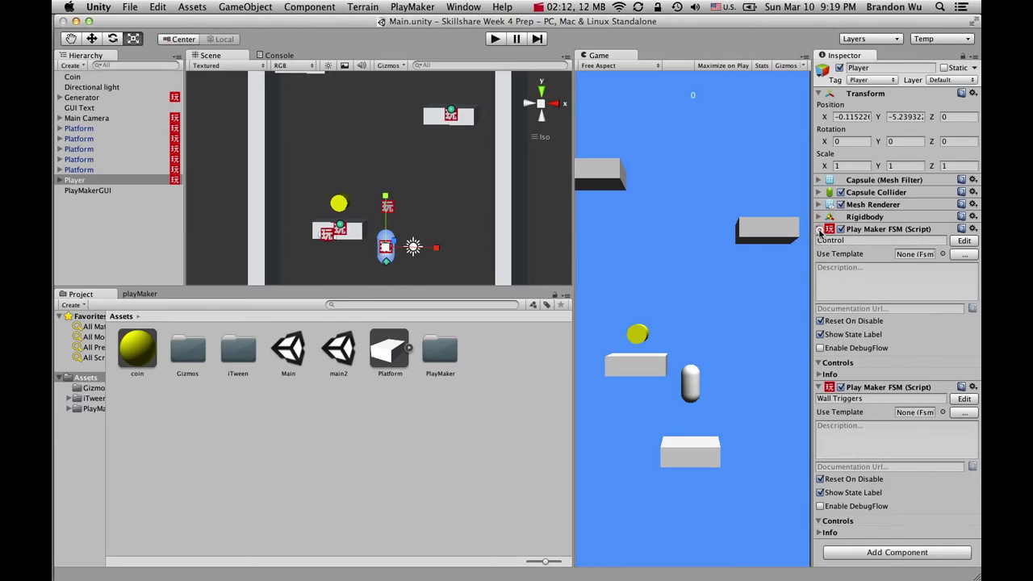
left_click(820, 229)
left_click(820, 241)
left_click(820, 241)
left_click(819, 229)
left_click(820, 229)
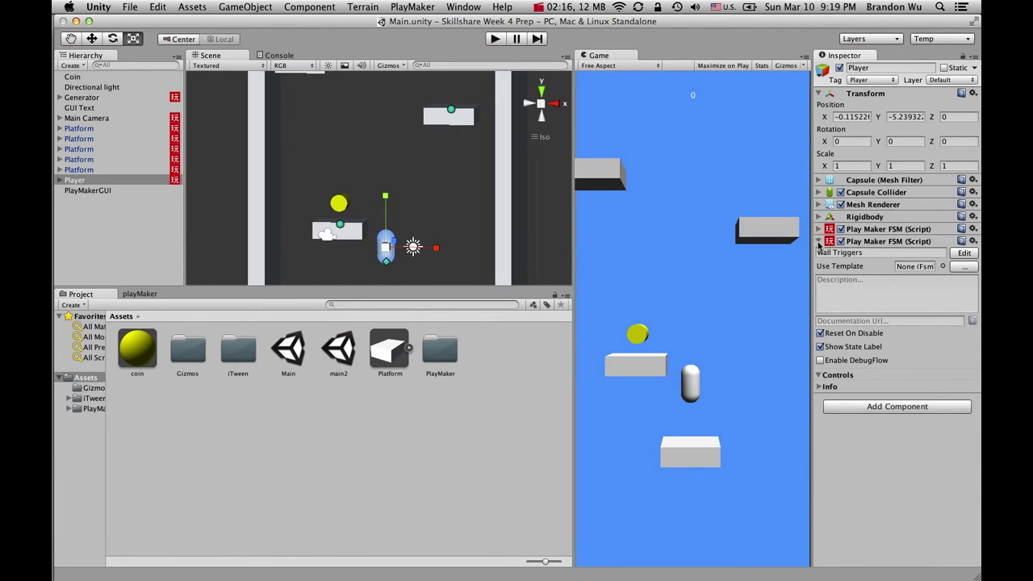
left_click(820, 242)
Step: Add another PlayMaker FSM component to the Player and name it Score
left_click(878, 261)
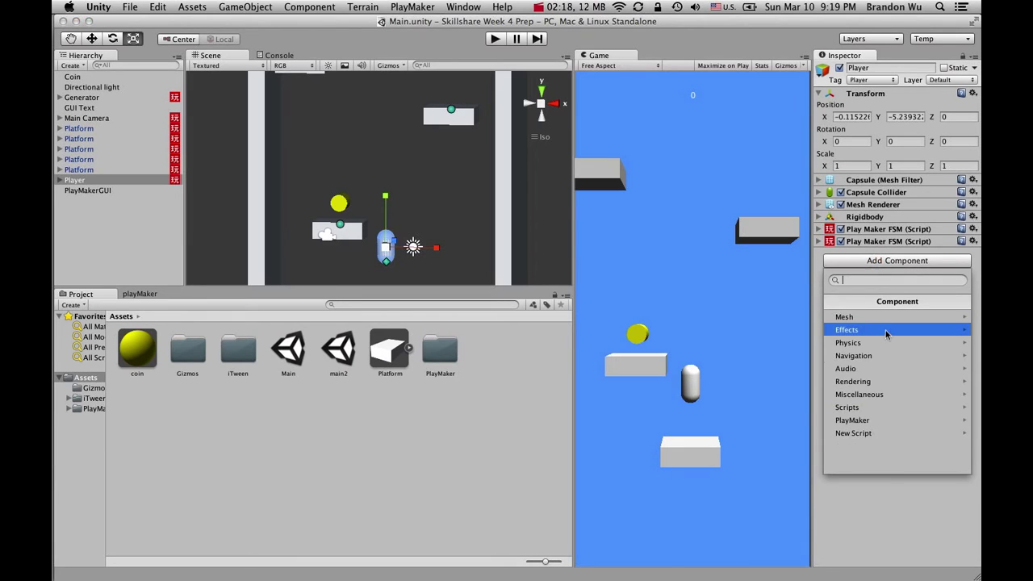
left_click(886, 420)
left_click(867, 316)
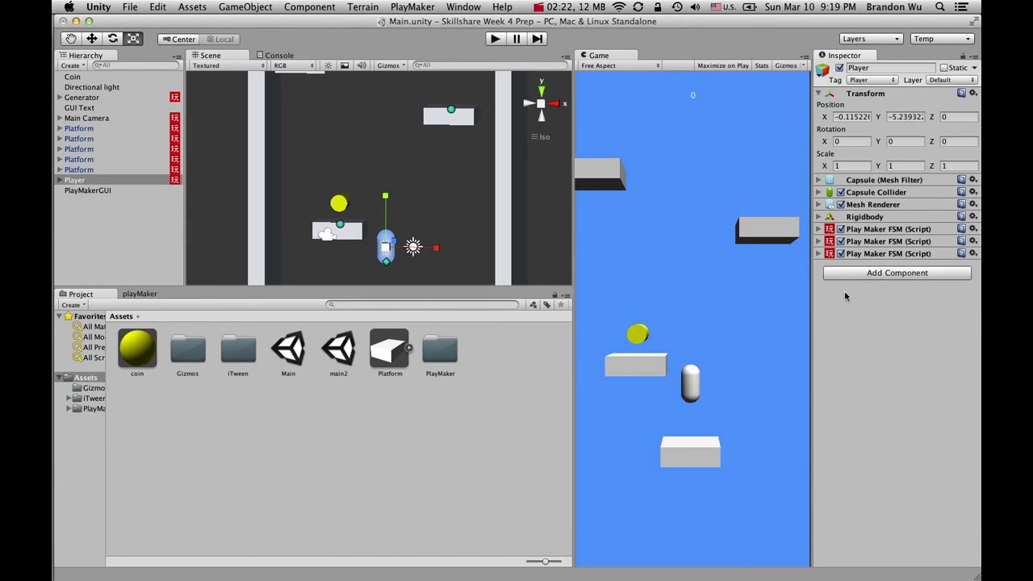
left_click(819, 255)
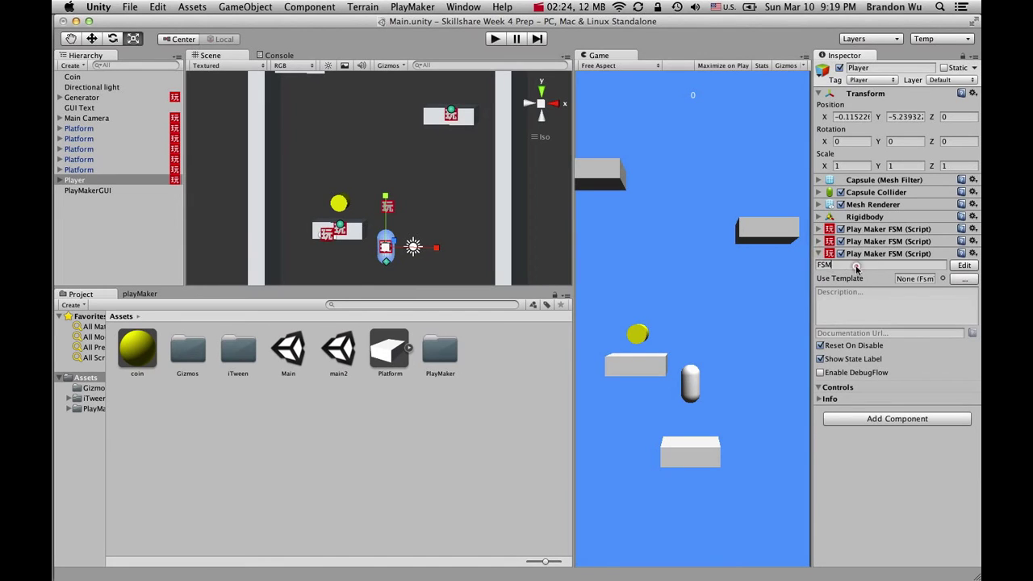
left_click(856, 265)
type("Score")
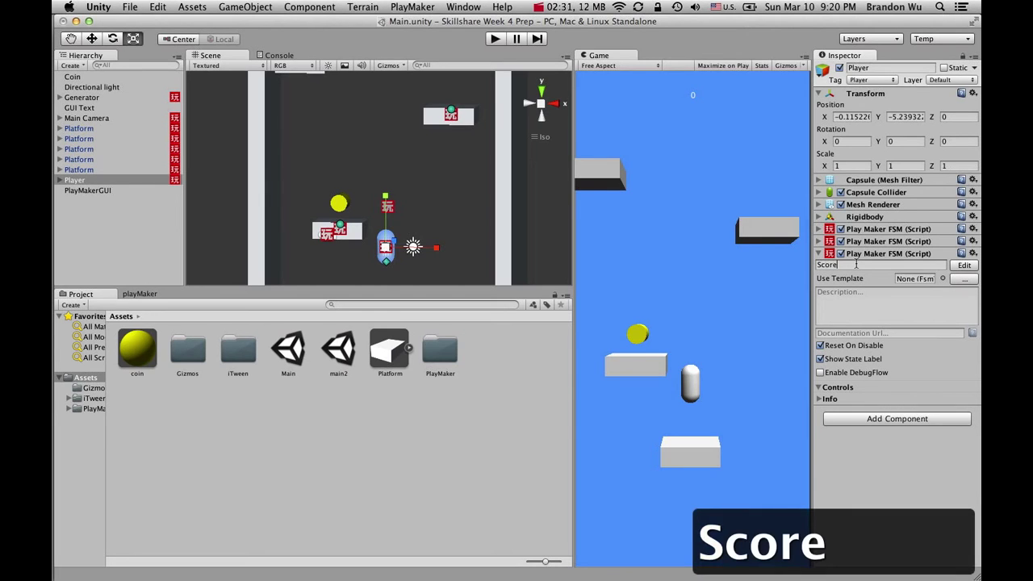
key("Return")
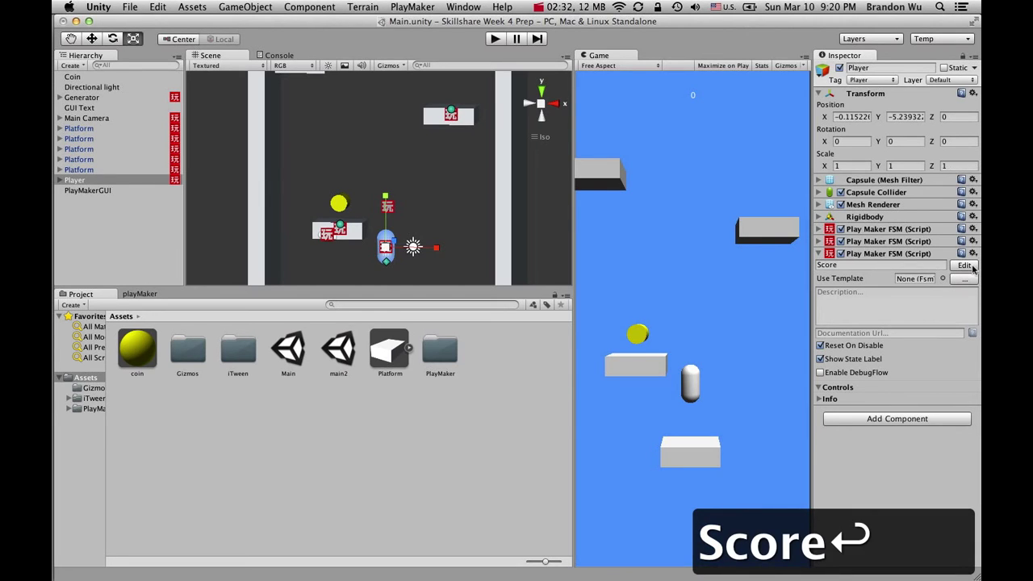
Step: Show the Player's Score FSM in the PlayMaker editor and rename its first state as idle
left_click(140, 293)
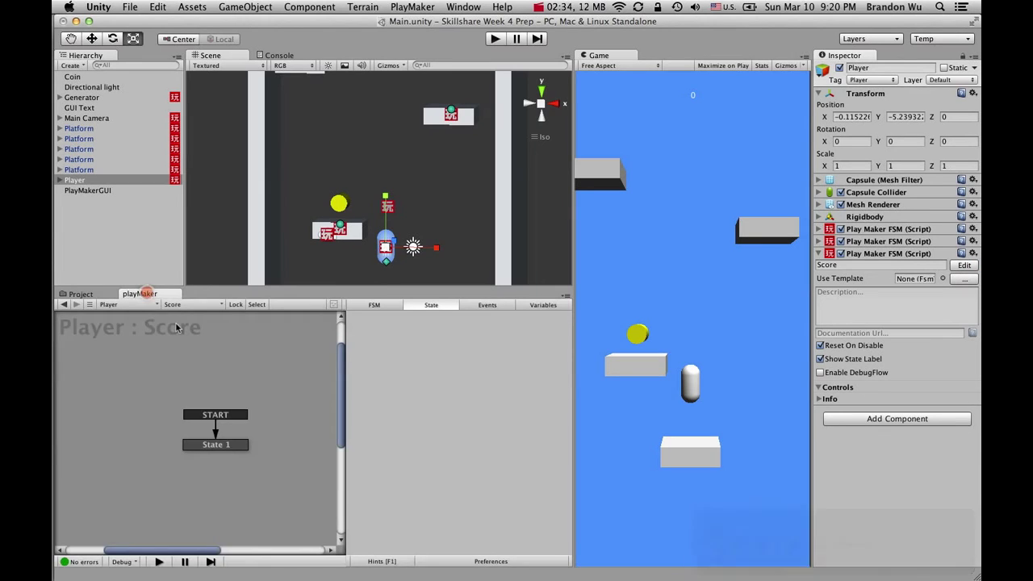
left_click(187, 304)
key("Escape")
left_click_drag(239, 445, 205, 408)
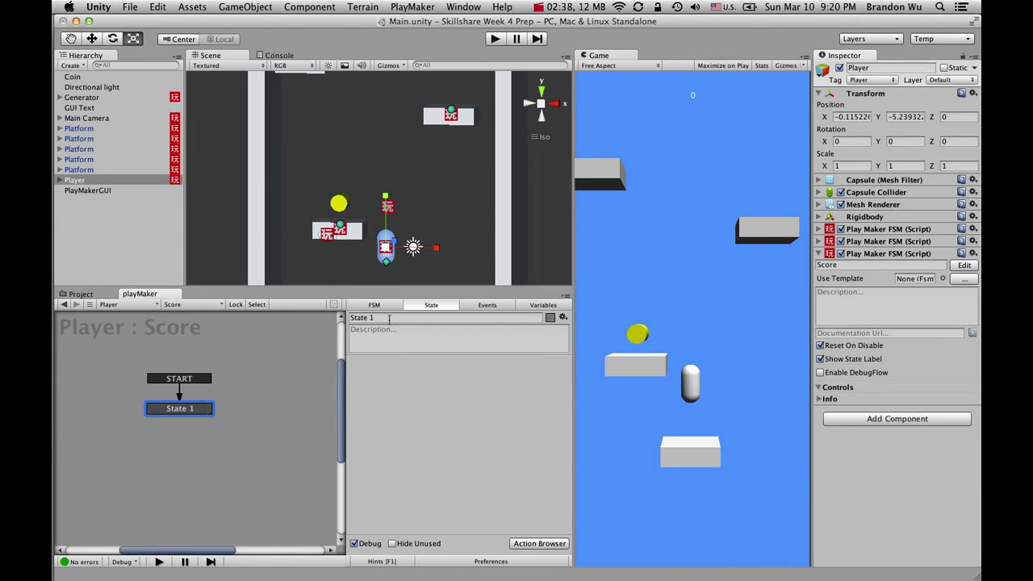
left_click(329, 318)
type("idle")
key("Return")
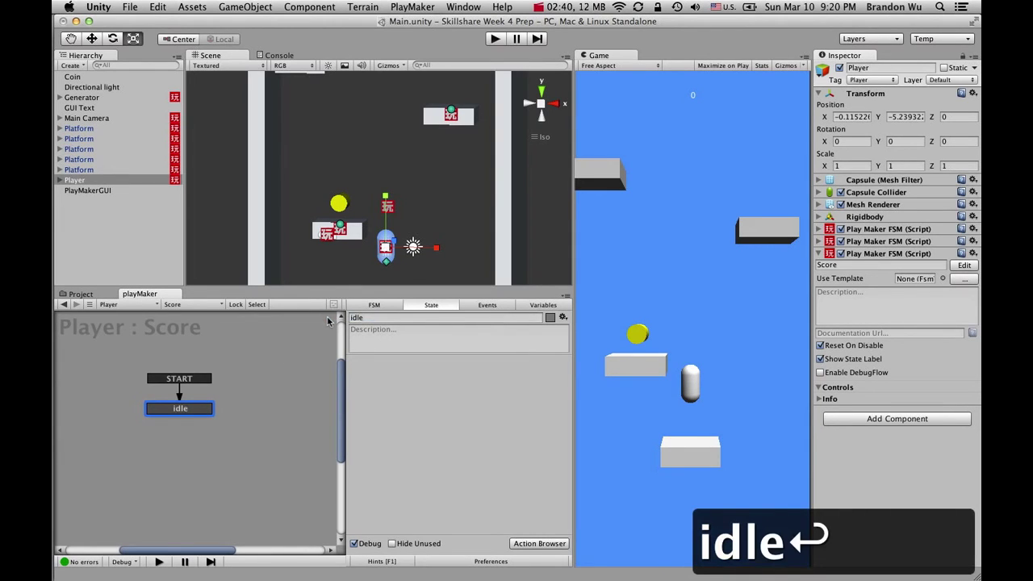
Step: Add a second state below idle in the Score FSM and give it a Trigger Event action
right_click(182, 440)
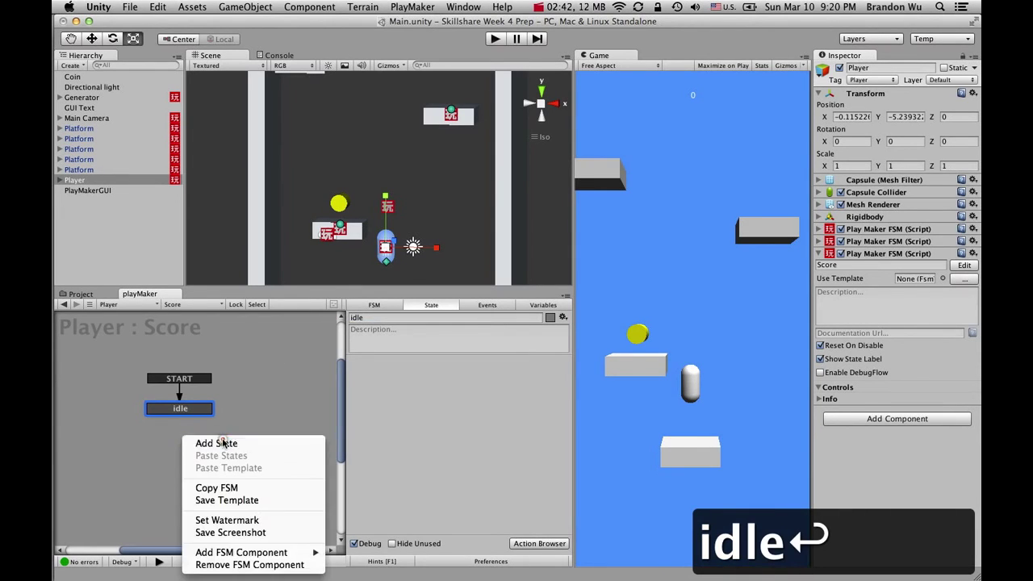
left_click(218, 441)
left_click_drag(219, 443, 199, 454)
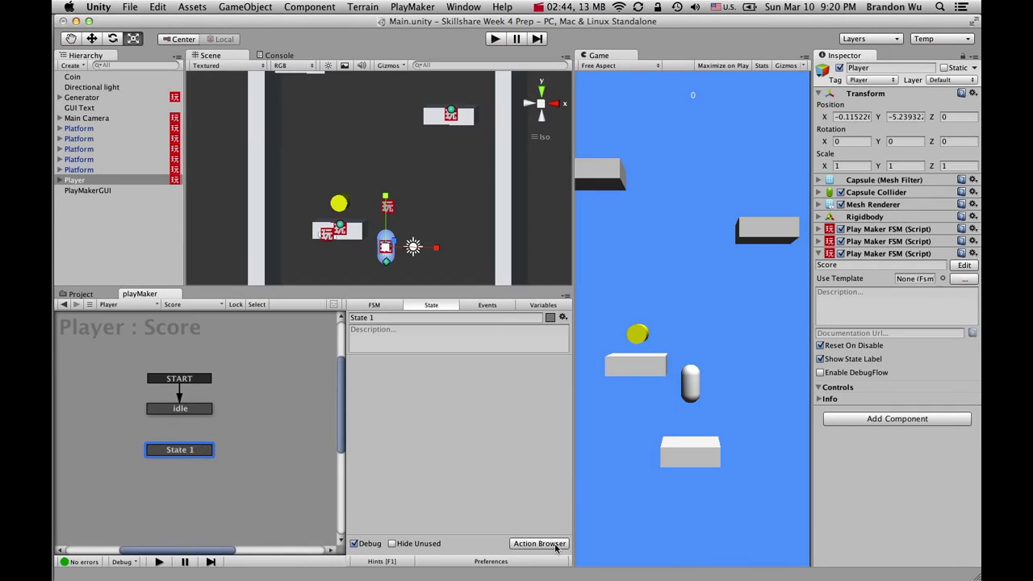
type("trigger")
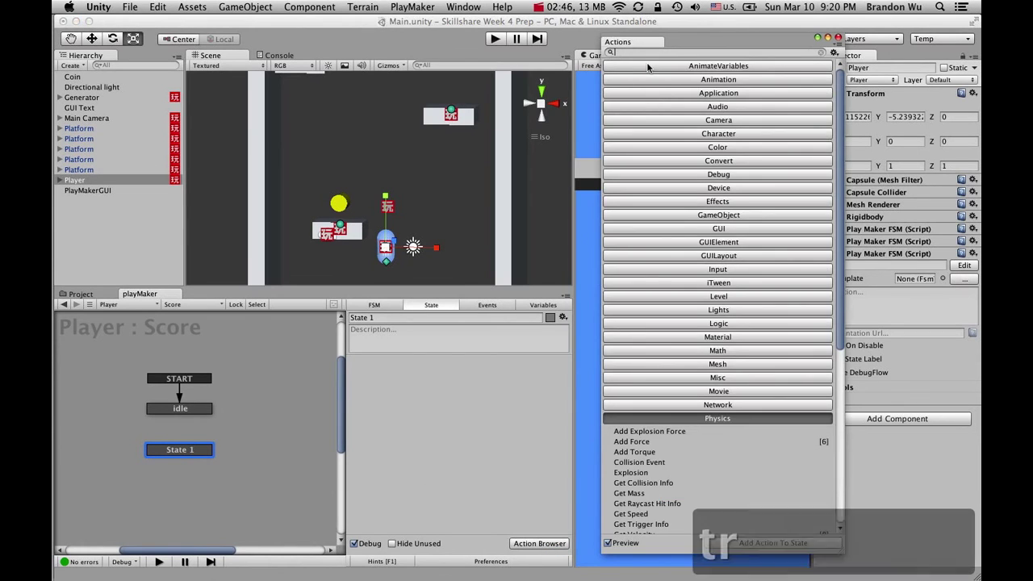
double_click(638, 90)
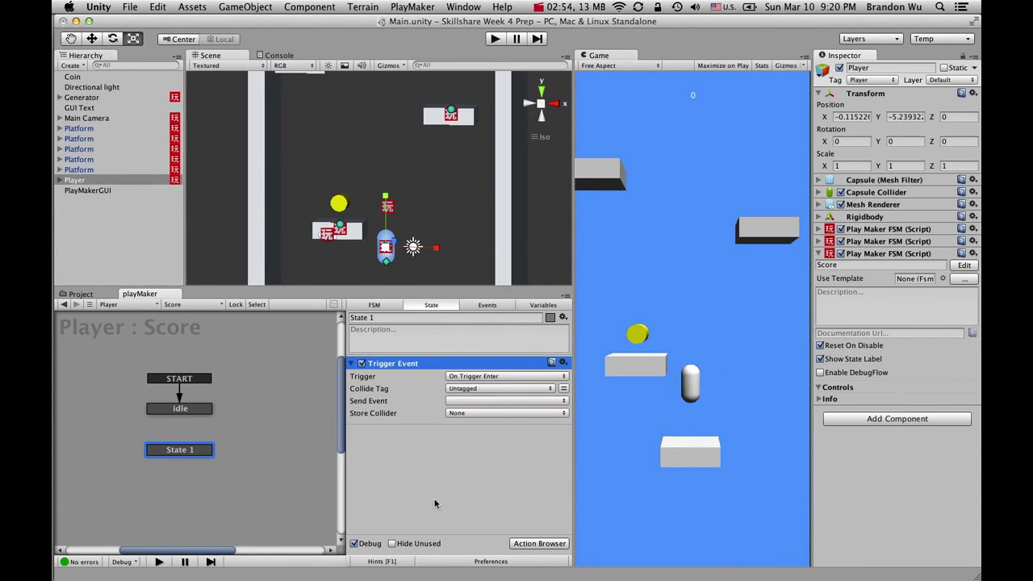
Step: Create a new tag named Coin as Element 2 in the project's tag list
left_click(490, 392)
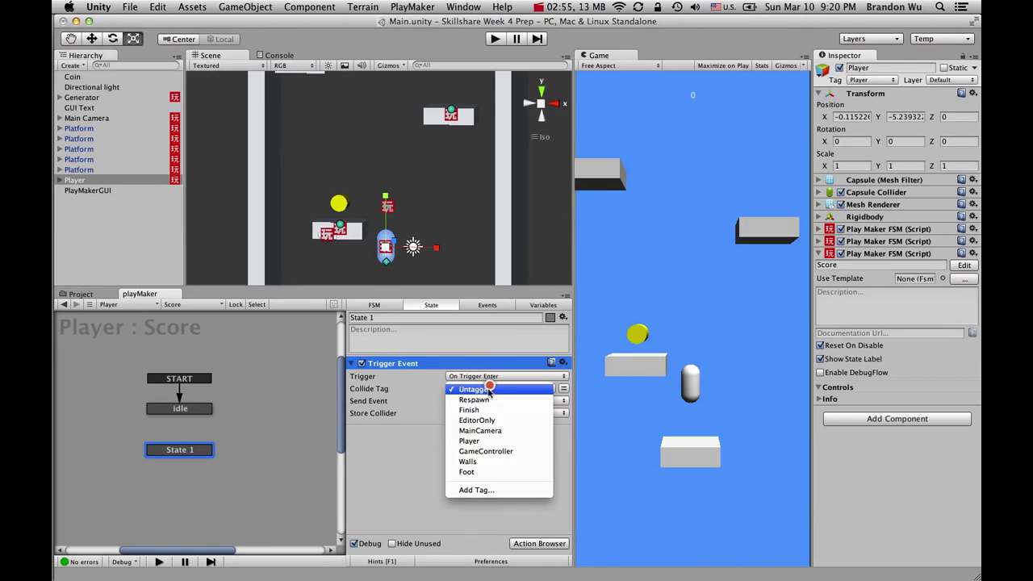
left_click(413, 480)
left_click(107, 75)
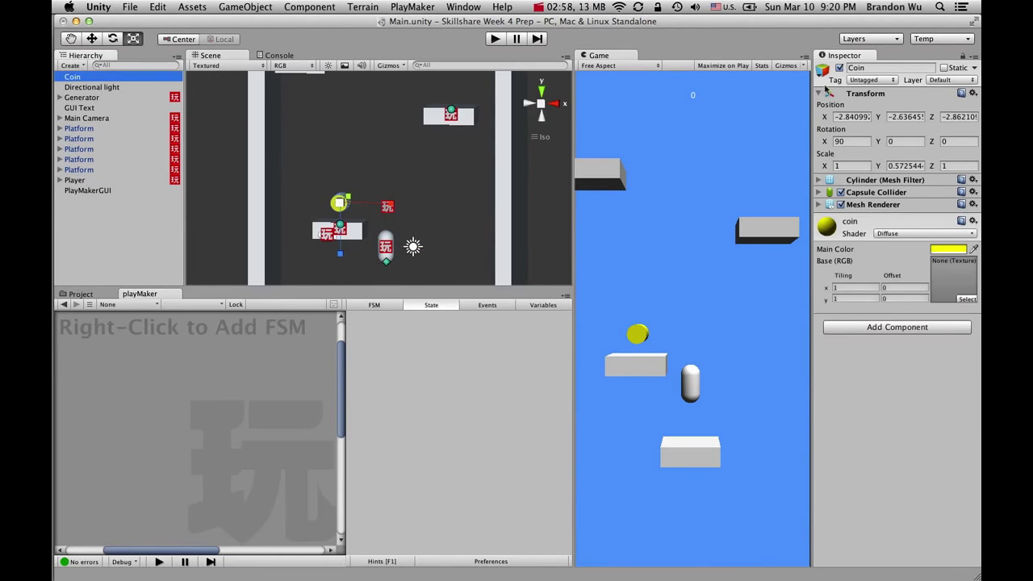
left_click(869, 81)
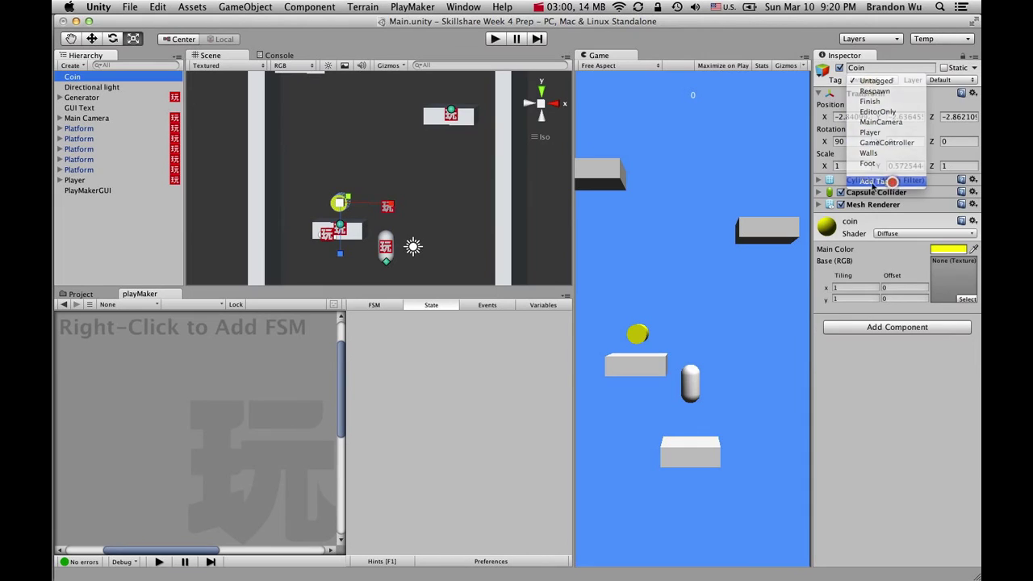
left_click(886, 178)
left_click(909, 138)
type("Coin")
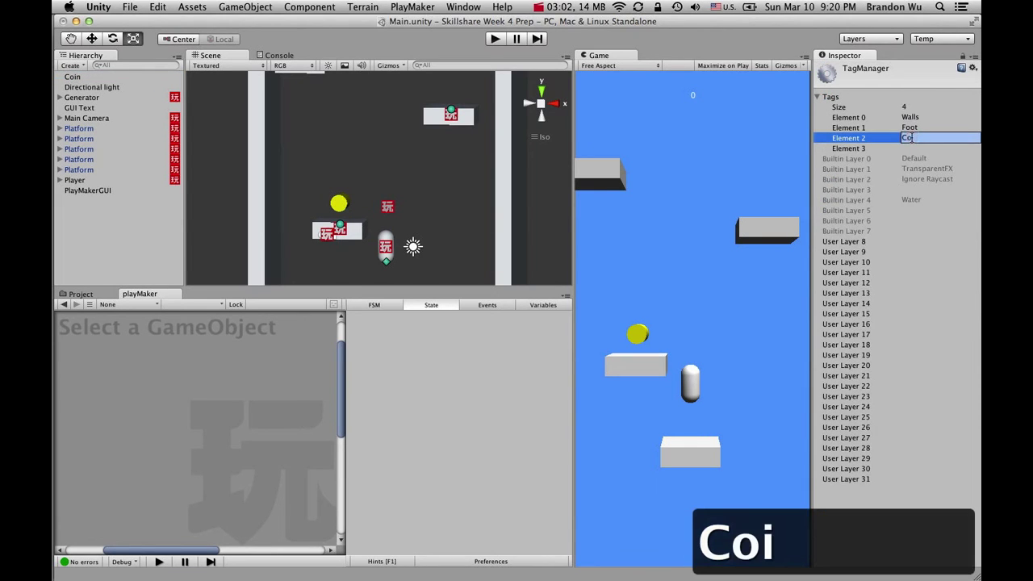
key("Return")
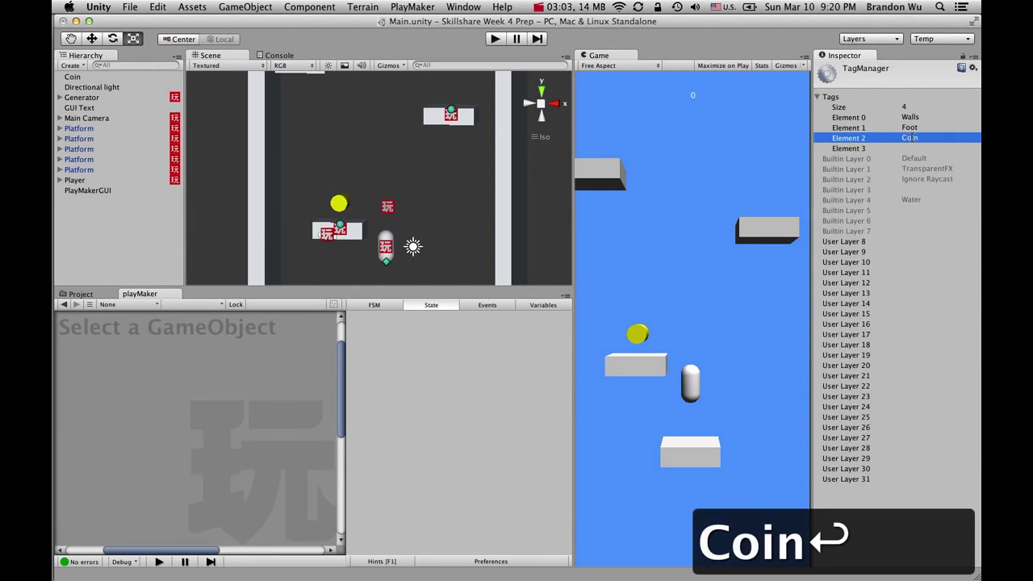
Step: Assign the Coin tag to the Coin object
left_click(125, 77)
left_click(872, 80)
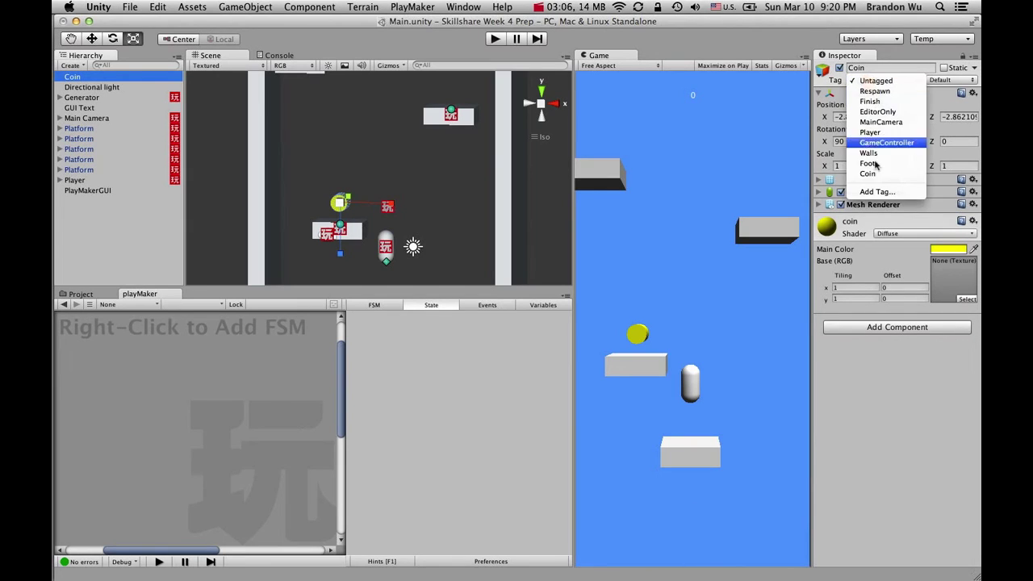
left_click(870, 173)
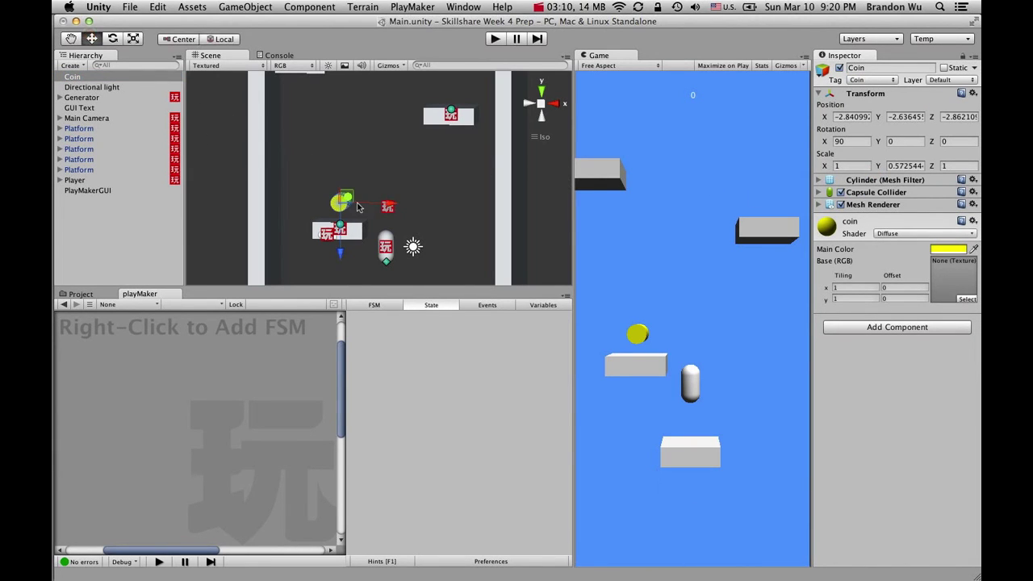
Step: Try rotating the coin freehand in the scene and set its rotation to X 90, Y -90 and Z -90
key("e")
key("r")
key("e")
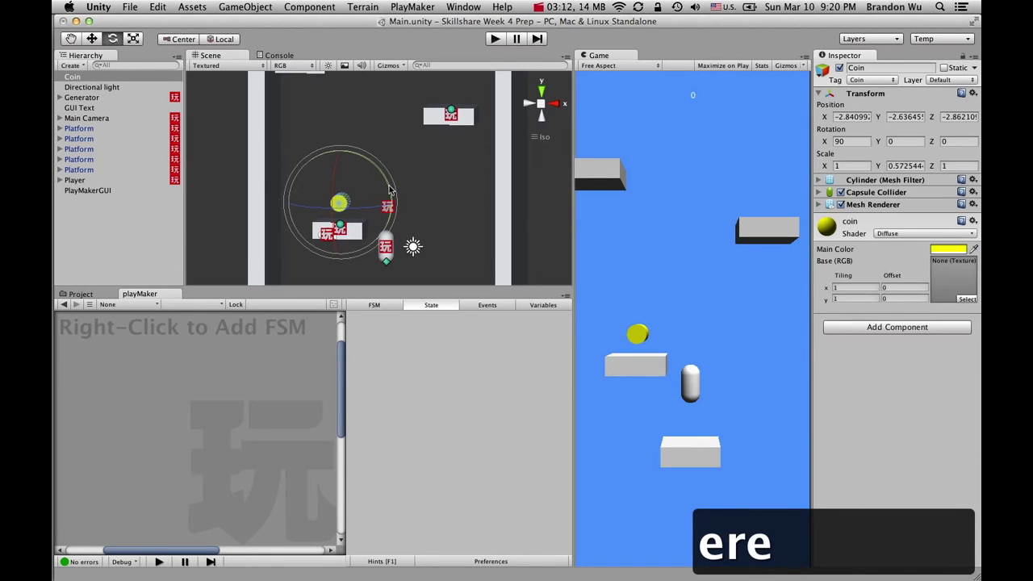
left_click_drag(390, 186, 423, 195)
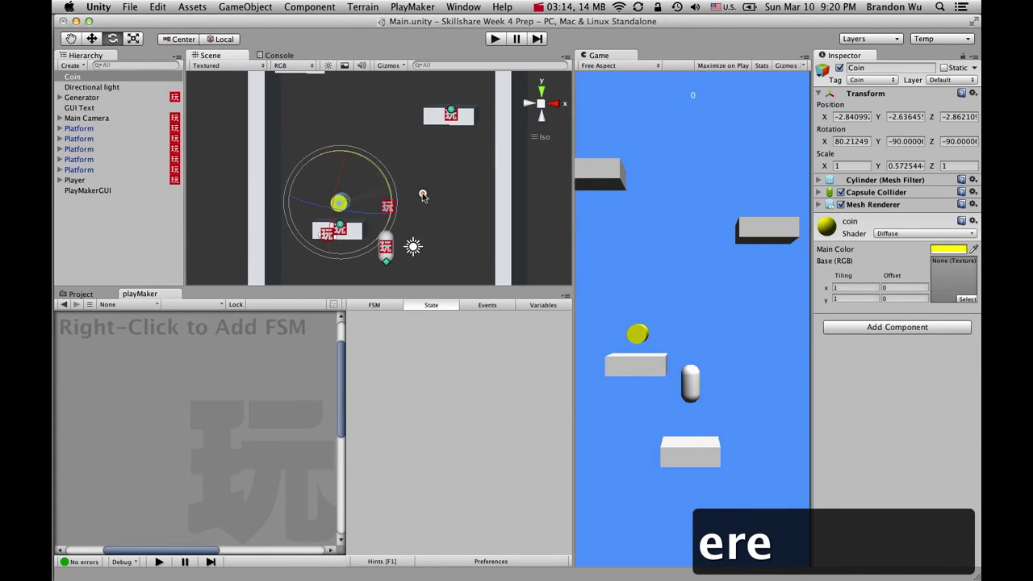
left_click(860, 140)
type("90")
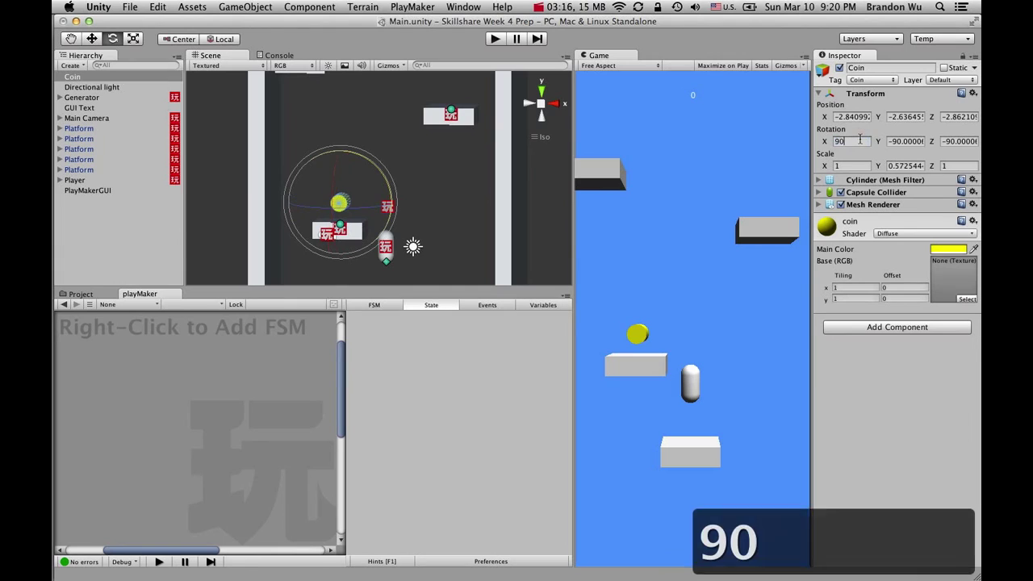
key("Tab")
type("-90")
key("Tab")
type("-90")
key("Return")
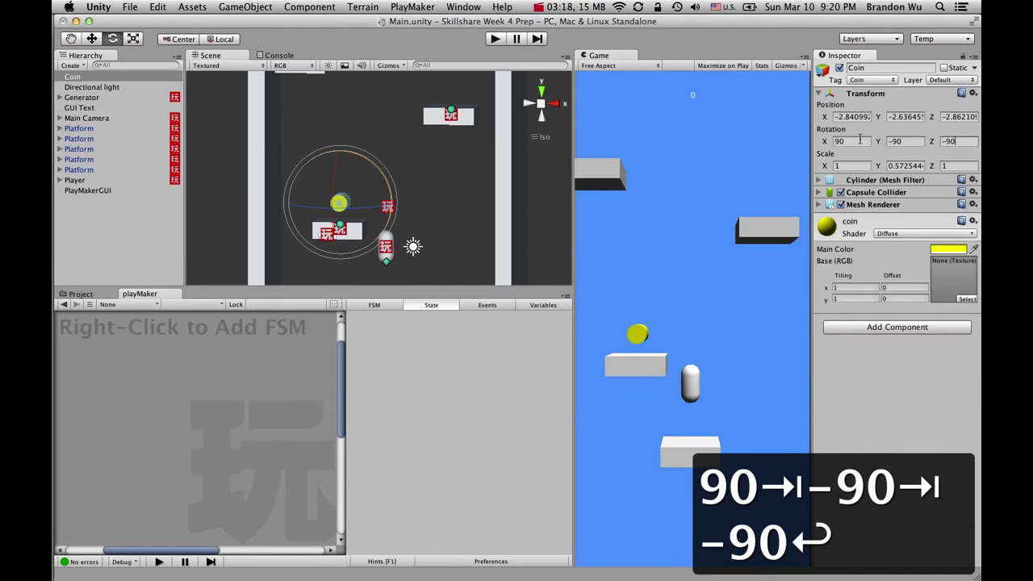
Step: Try rotating the coin freehand around its axes in the scene
left_click(94, 39)
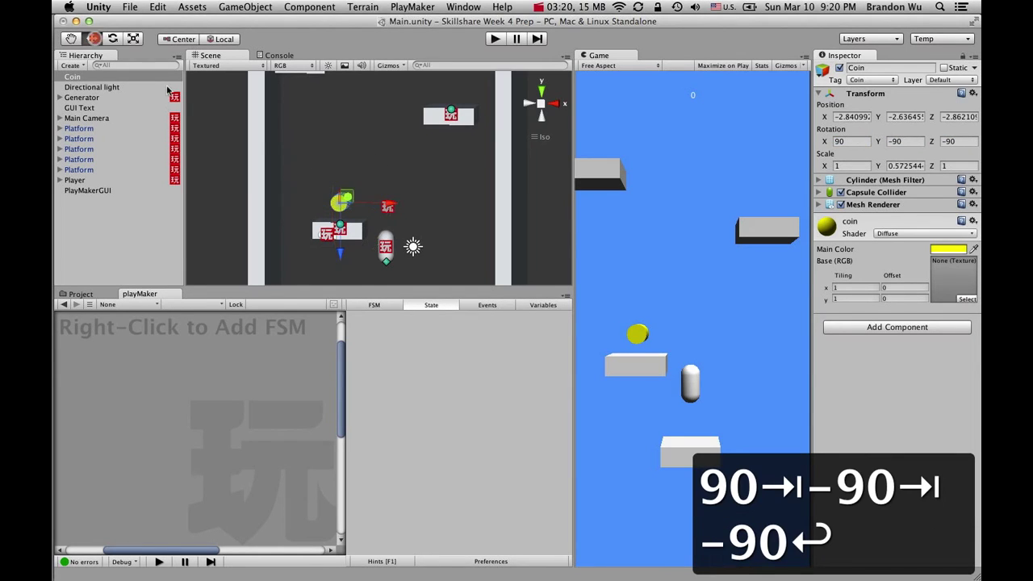
key("e")
key("r")
key("e")
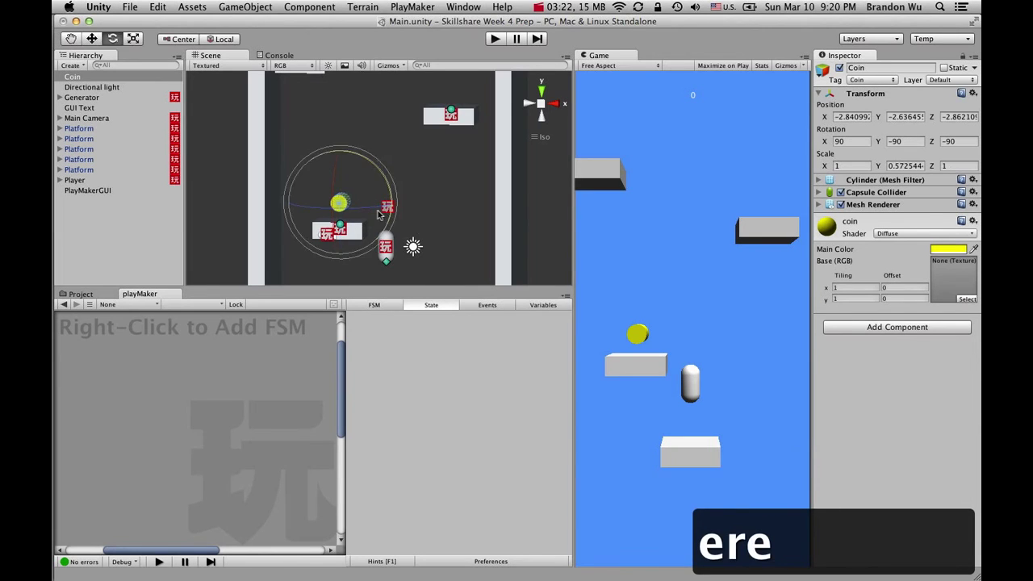
left_click_drag(372, 220, 360, 180, "alt")
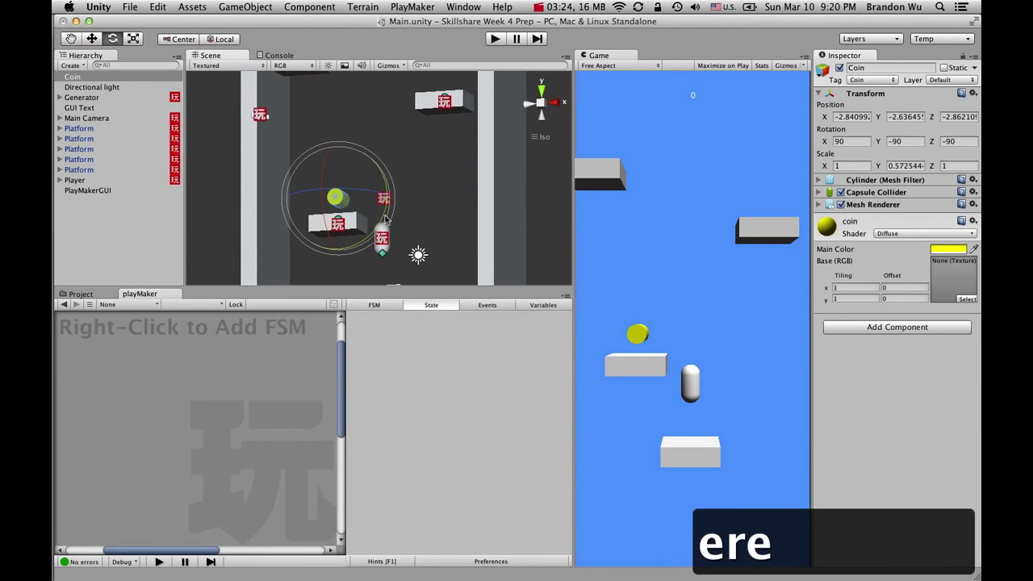
left_click_drag(387, 216, 445, 148)
left_click_drag(362, 105, 428, 171)
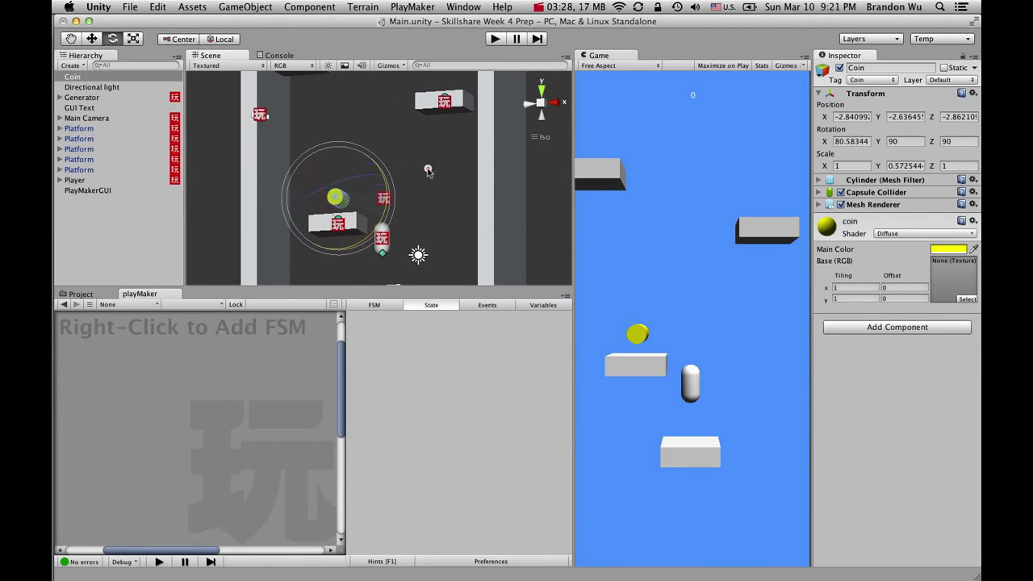
left_click_drag(608, 159, 956, 153)
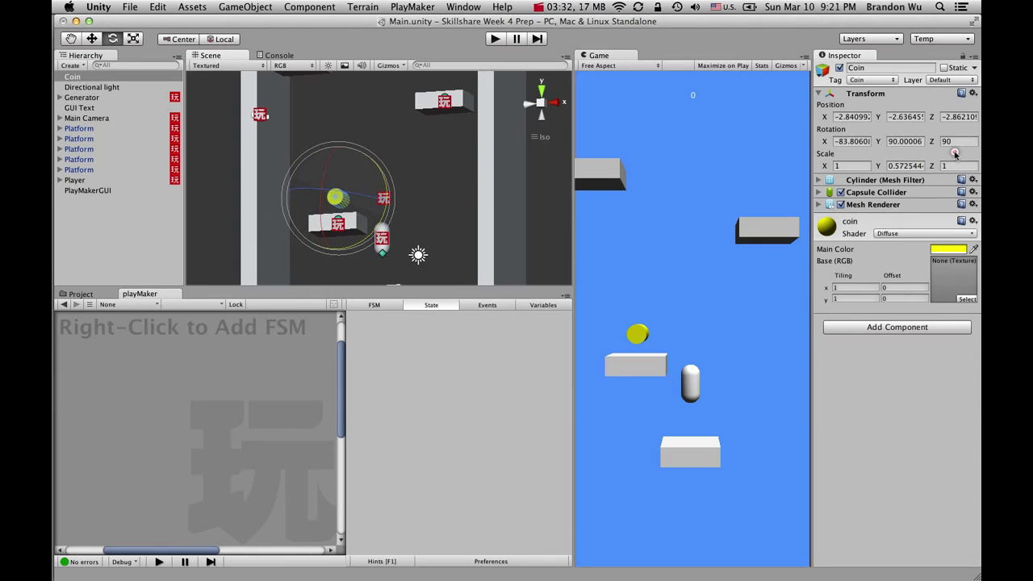
Step: Set the coin's rotation to X -90, Y 90 and Z 90, then deselect it and save the scene
left_click(865, 140)
type("-90")
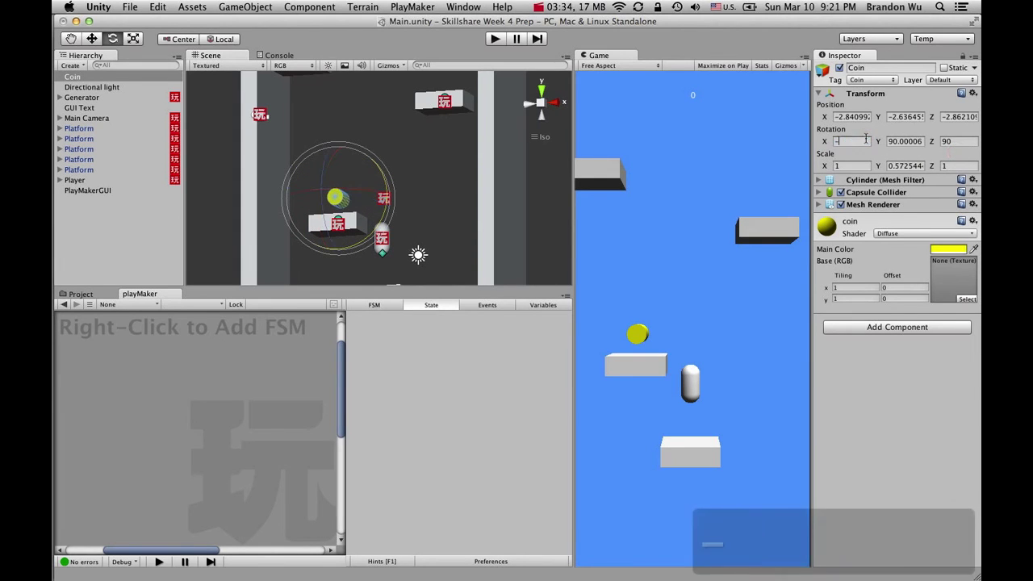
key("Tab")
type("90")
key("Tab")
type("90")
key("Return")
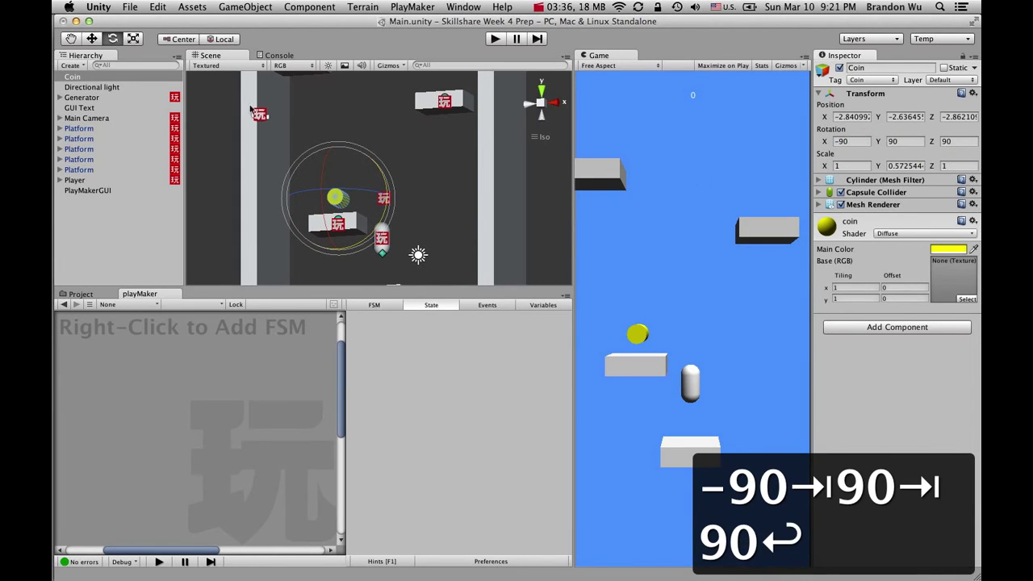
left_click_drag(395, 228, 468, 175, "alt")
key("super+s")
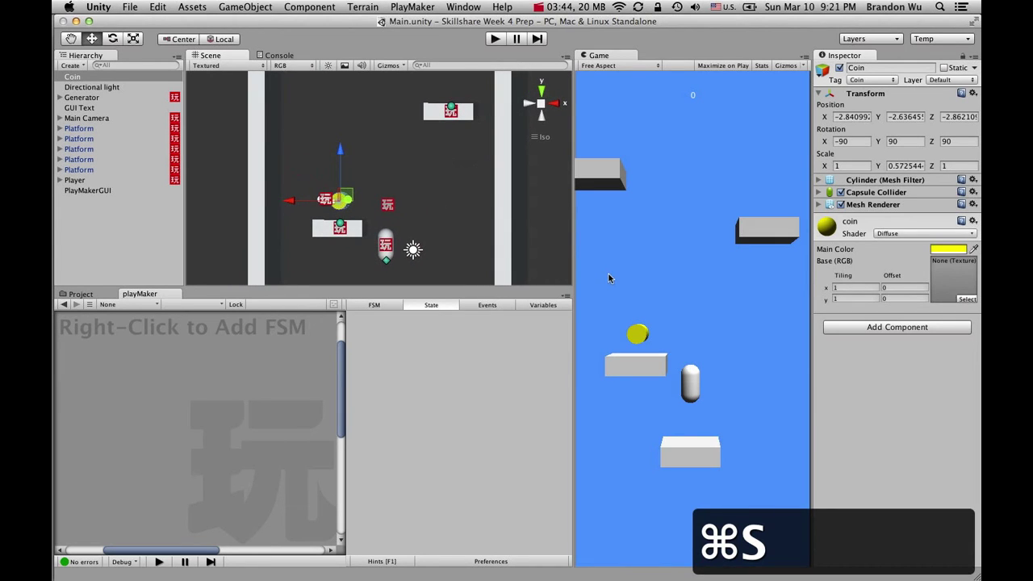
left_click_drag(476, 234, 440, 180, "alt")
left_click(440, 180)
key("super+s")
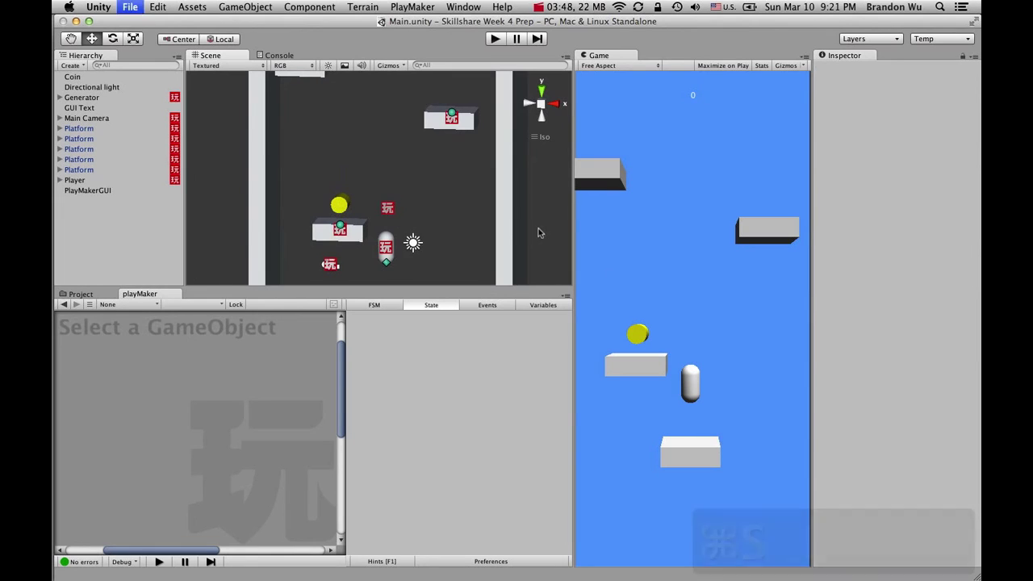
Step: Set the Collide Tag of the Trigger Event action in the Player's Score FSM State 1 to Coin
left_click(115, 180)
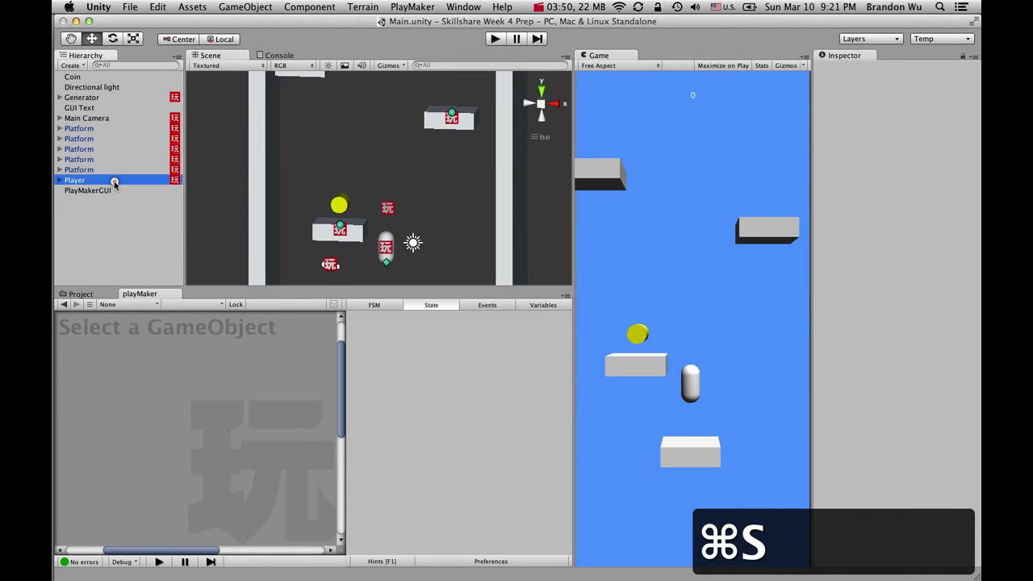
left_click(473, 390)
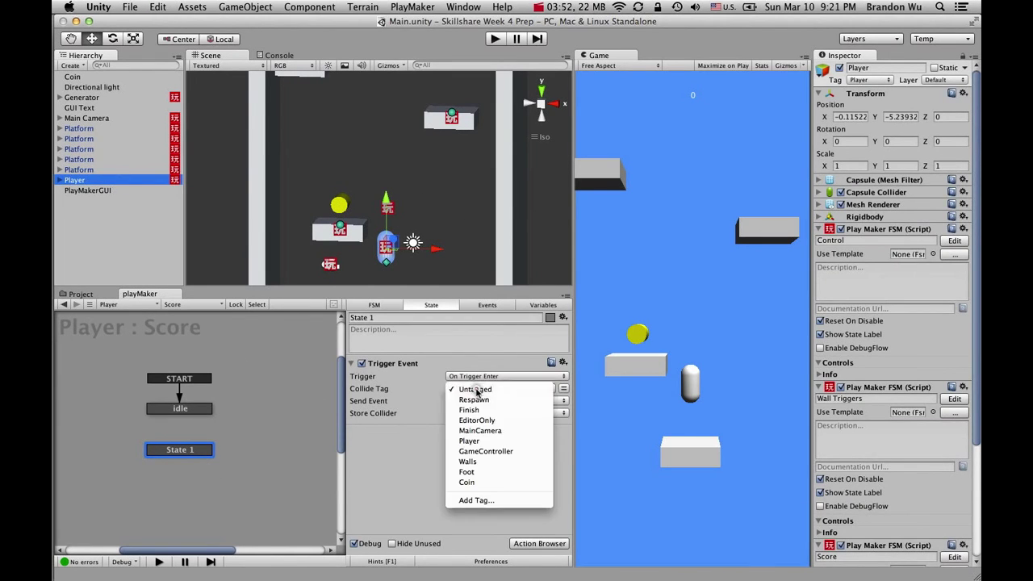
left_click(401, 466)
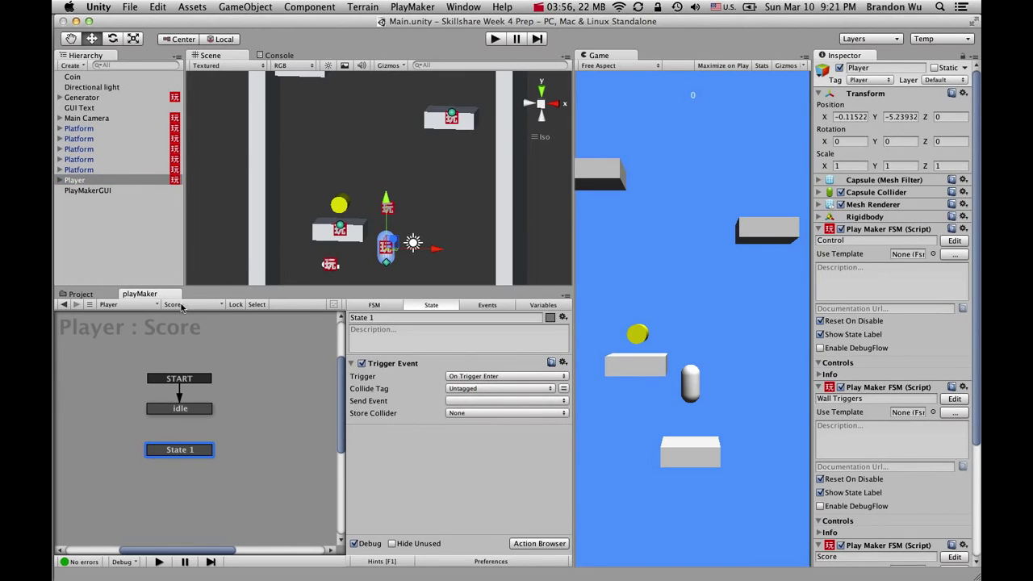
left_click(480, 389)
left_click(489, 480)
Step: Move the Trigger Event action from State 1 to the idle state by copying it over and removing the original
left_click(199, 409)
left_click(194, 450)
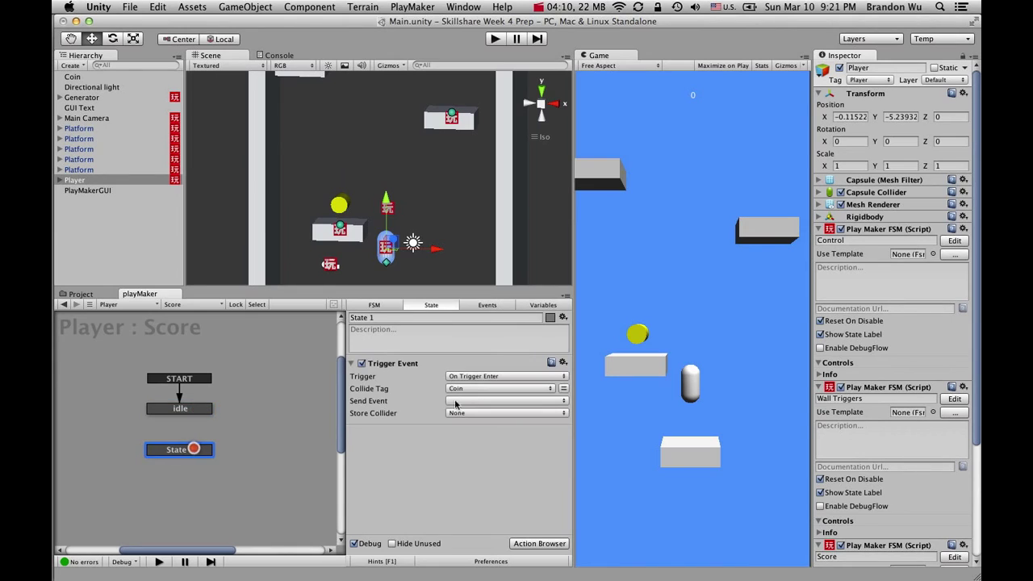
left_click(406, 365)
key("super+c")
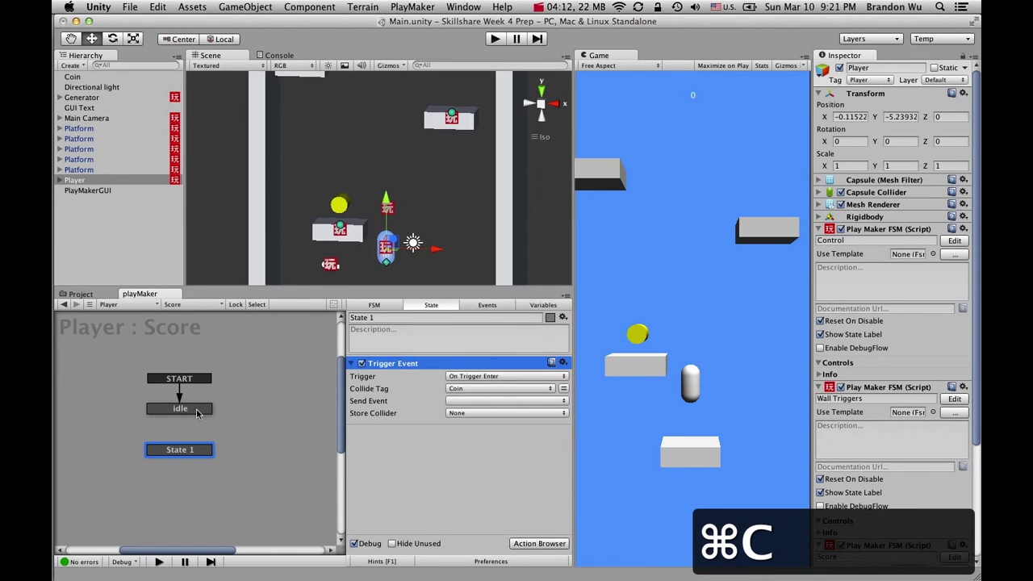
left_click(196, 410)
key("super+v")
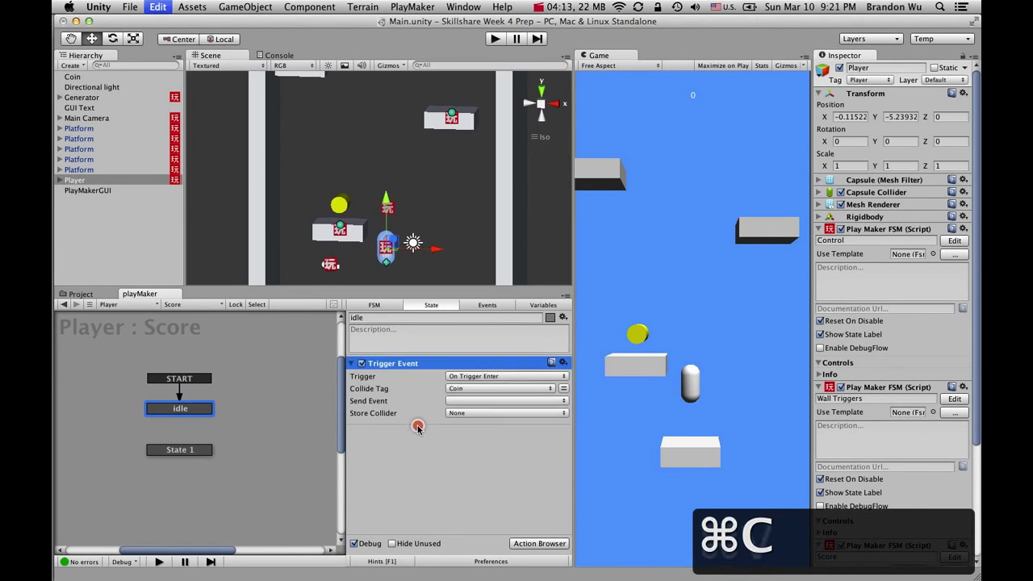
left_click(192, 449)
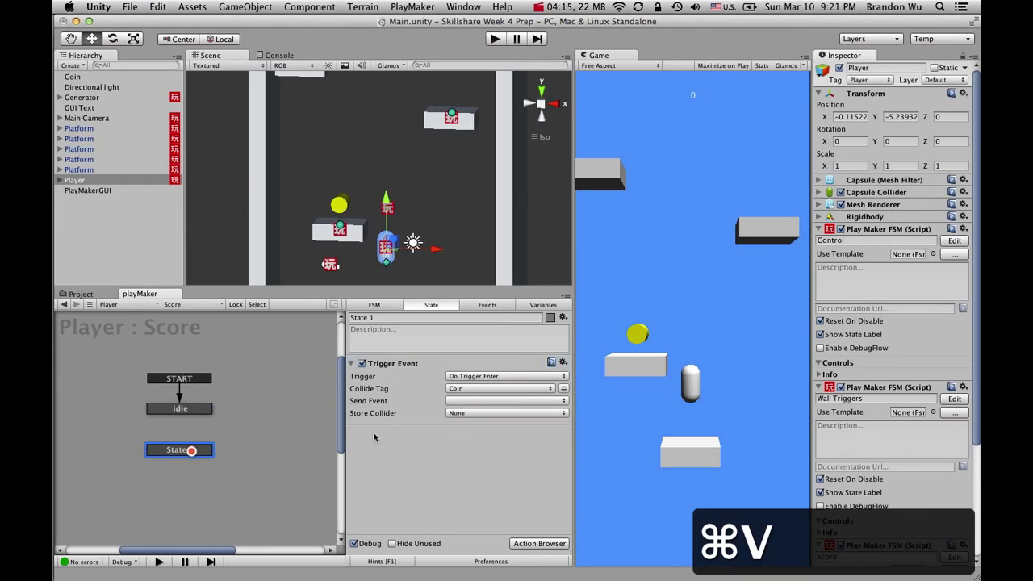
left_click(563, 362)
left_click(599, 517)
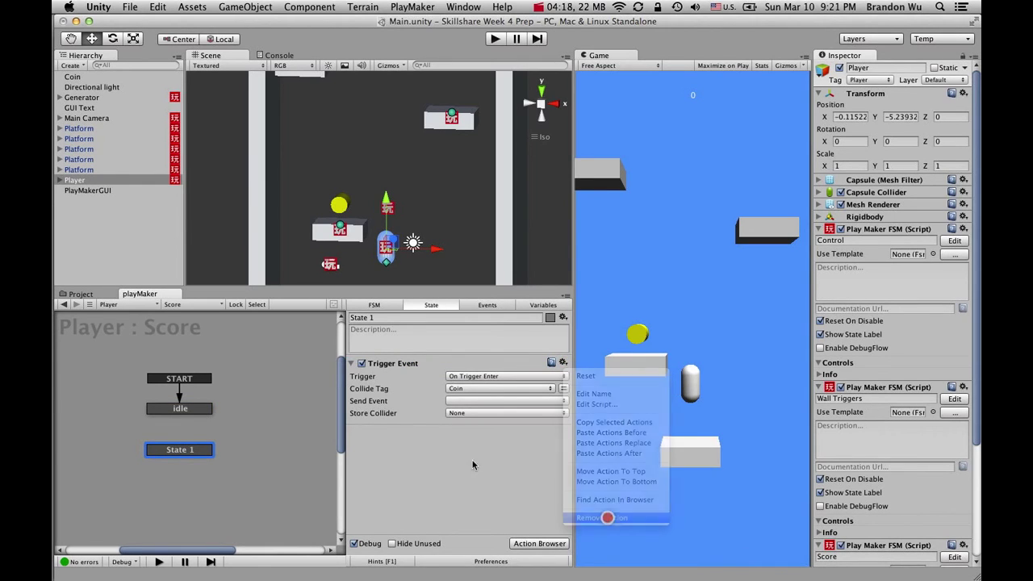
Step: Add a FINISHED transition to the idle state and link it to State 1
left_click(164, 408)
right_click(166, 408)
mouse_move(214, 414)
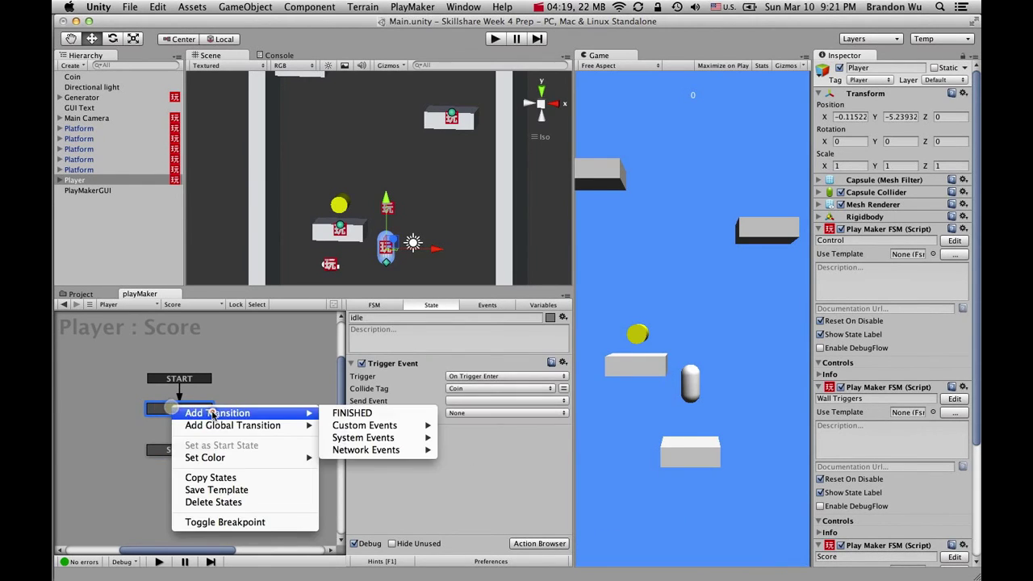
left_click(352, 413)
left_click_drag(188, 420, 189, 452)
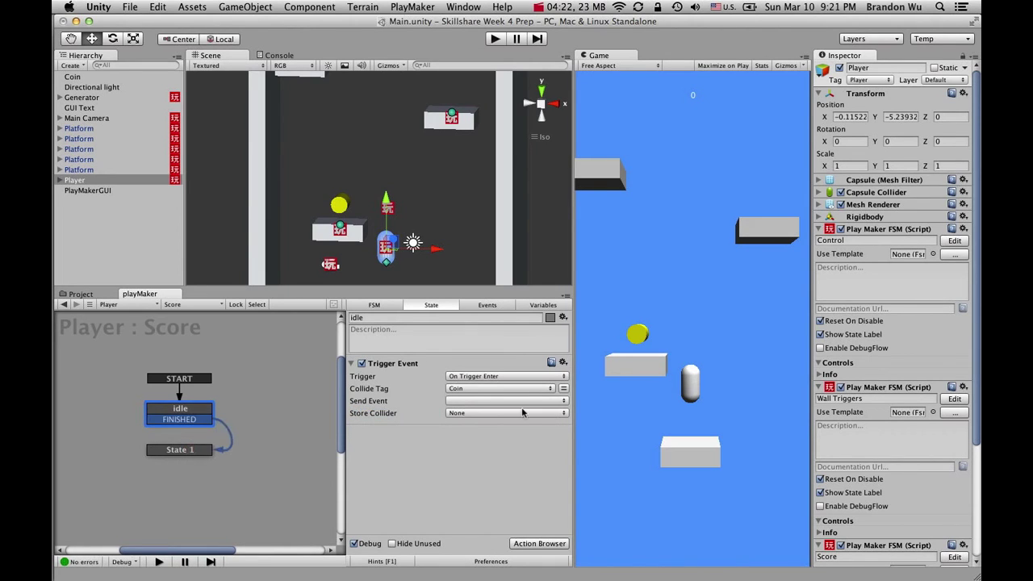
Step: Make idle's Trigger Event send the FINISHED event and move the idle state slightly farther above State 1
left_click(501, 404)
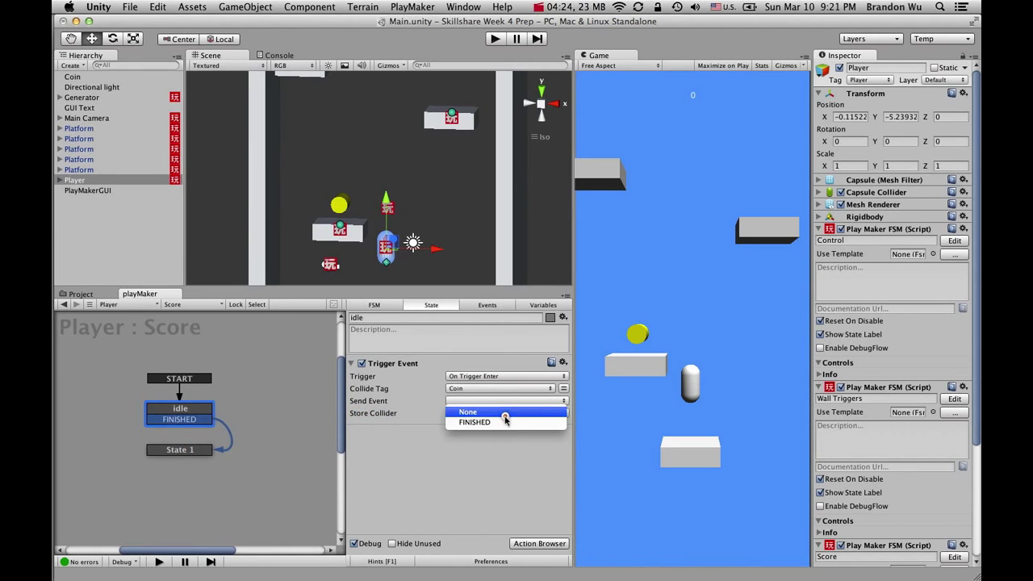
left_click(504, 423)
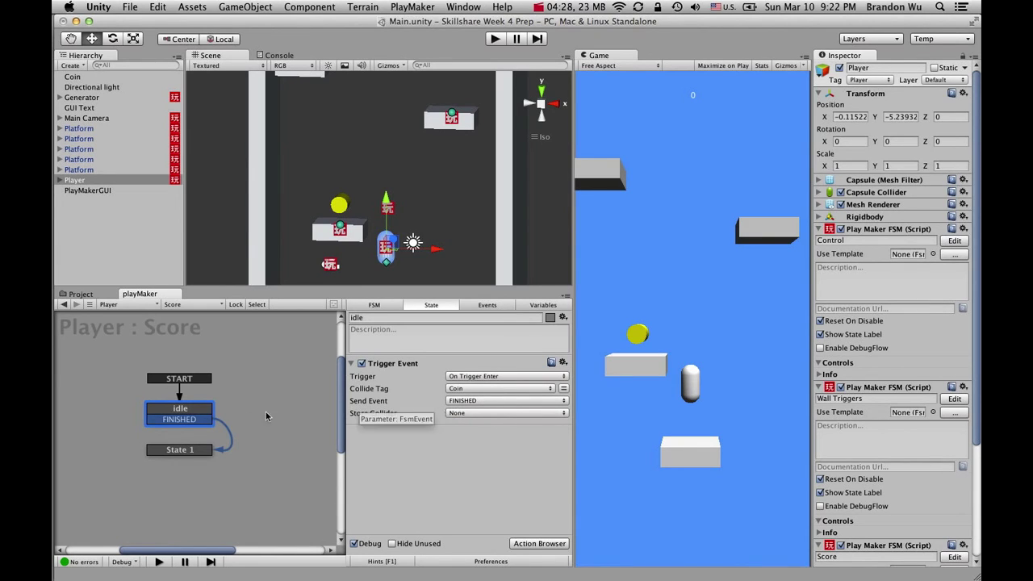
left_click_drag(192, 407, 192, 397)
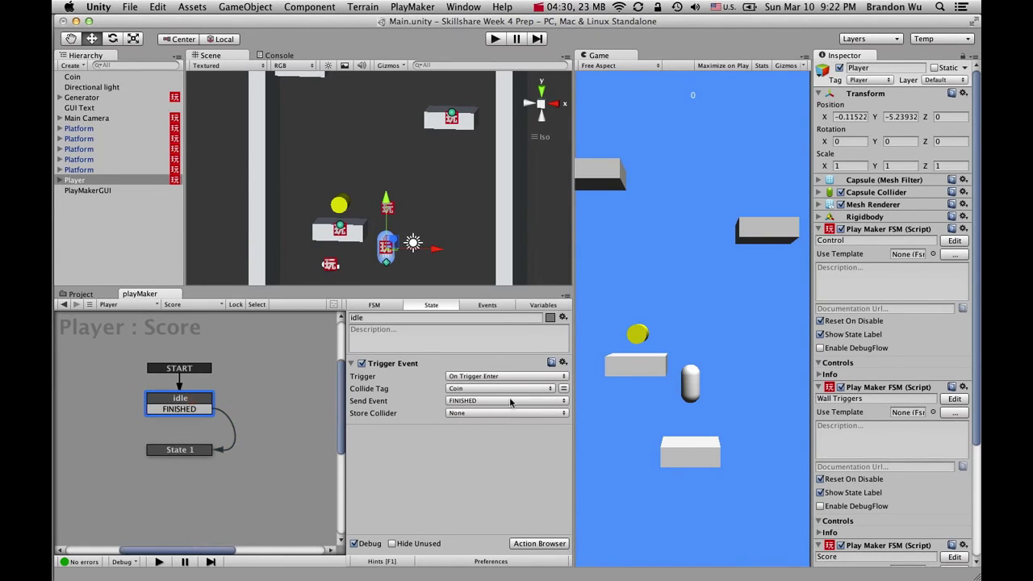
Step: Create a GameObject variable named Current Coin in the Score FSM
left_click(543, 304)
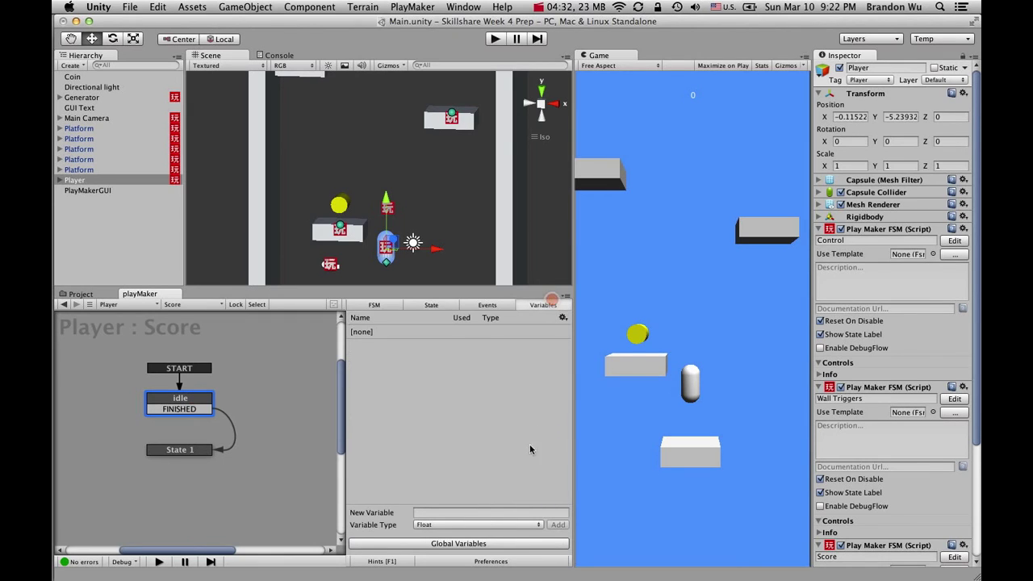
left_click(499, 513)
type("C")
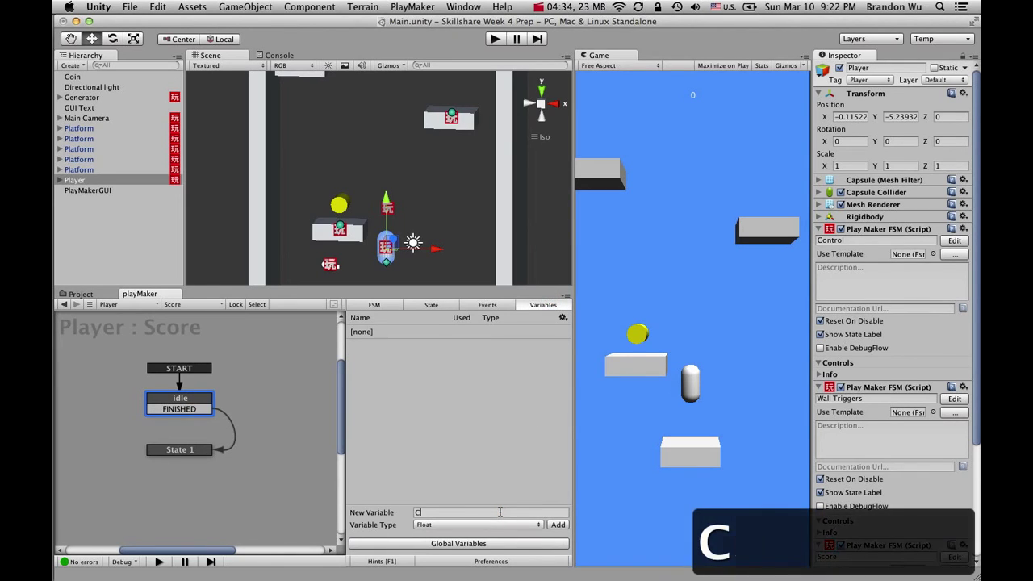
type("urrent Coin")
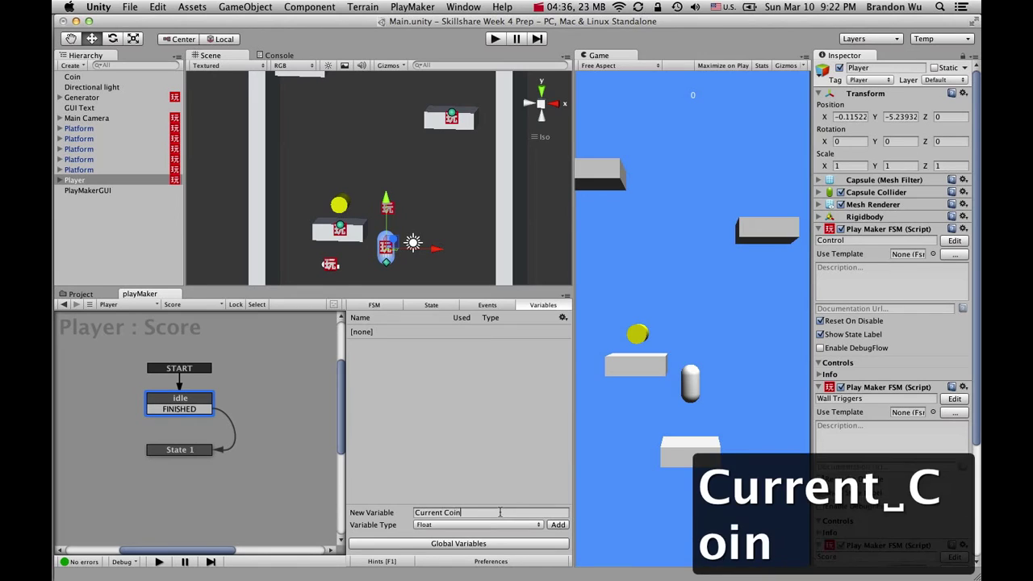
left_click(503, 525)
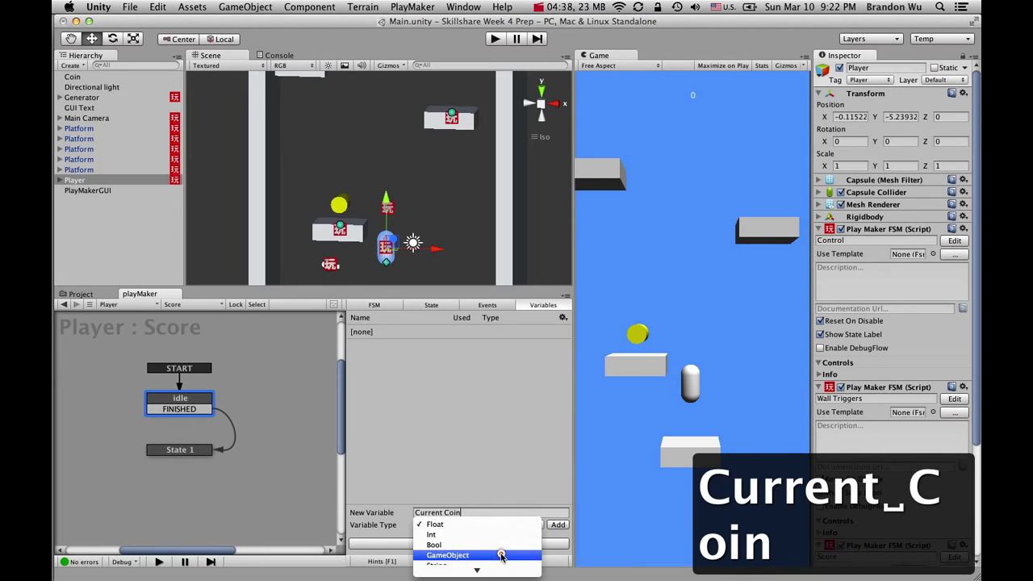
left_click(502, 554)
left_click(557, 525)
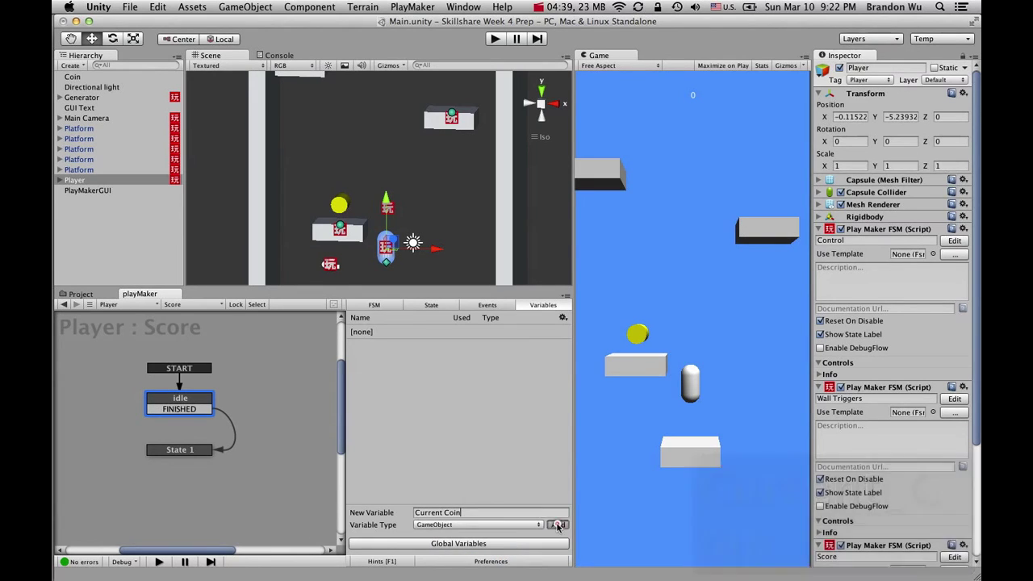
left_click(464, 432)
Step: Store the collider of idle's Trigger Event in the Current Coin variable
left_click(440, 304)
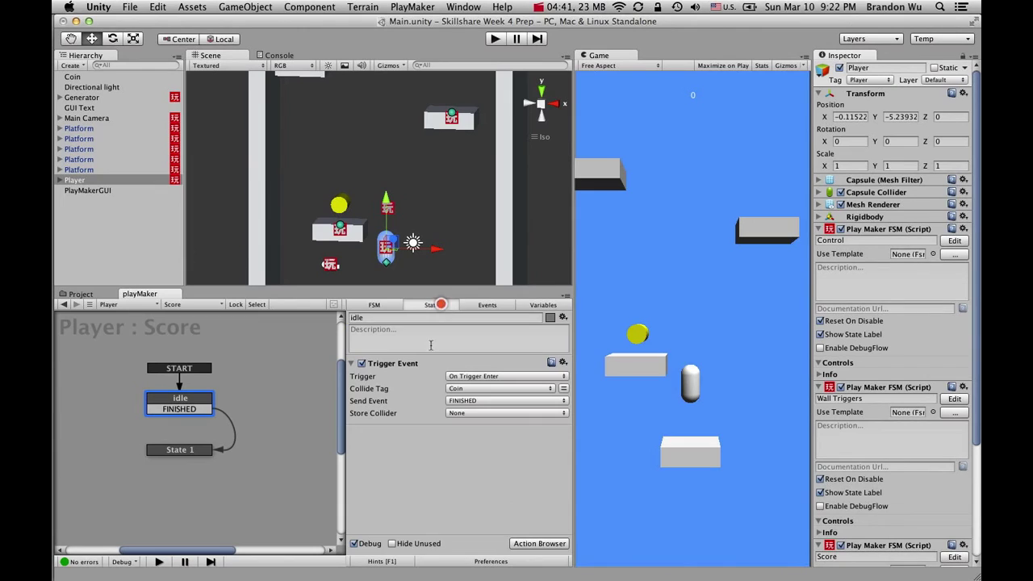
left_click(467, 413)
left_click(482, 422)
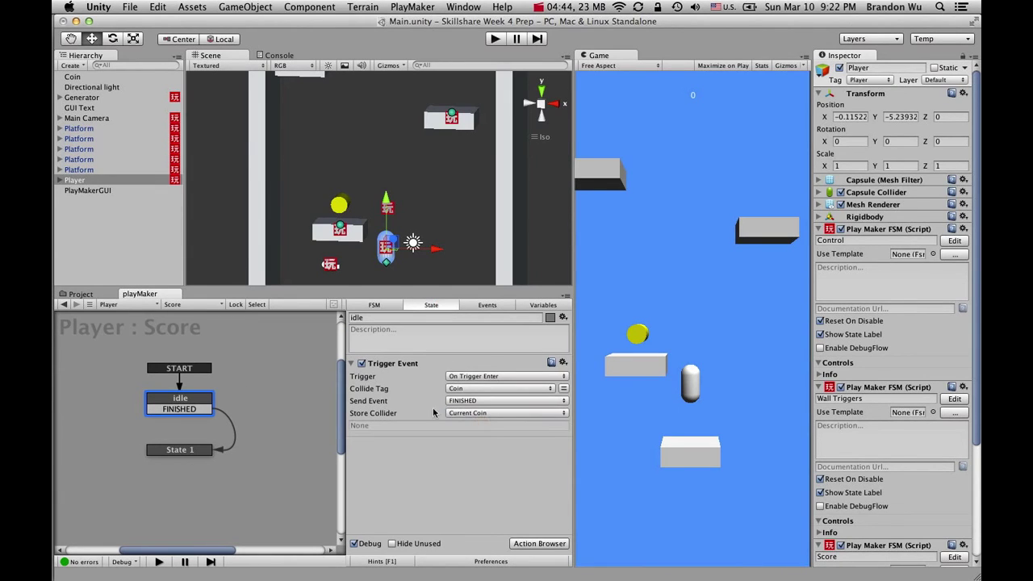
left_click(188, 451)
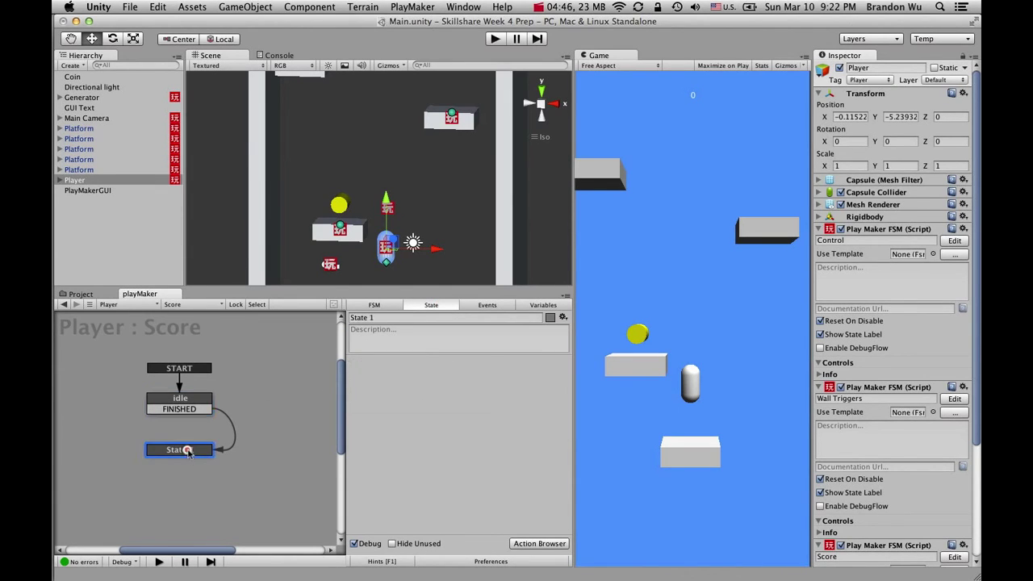
left_click(208, 404)
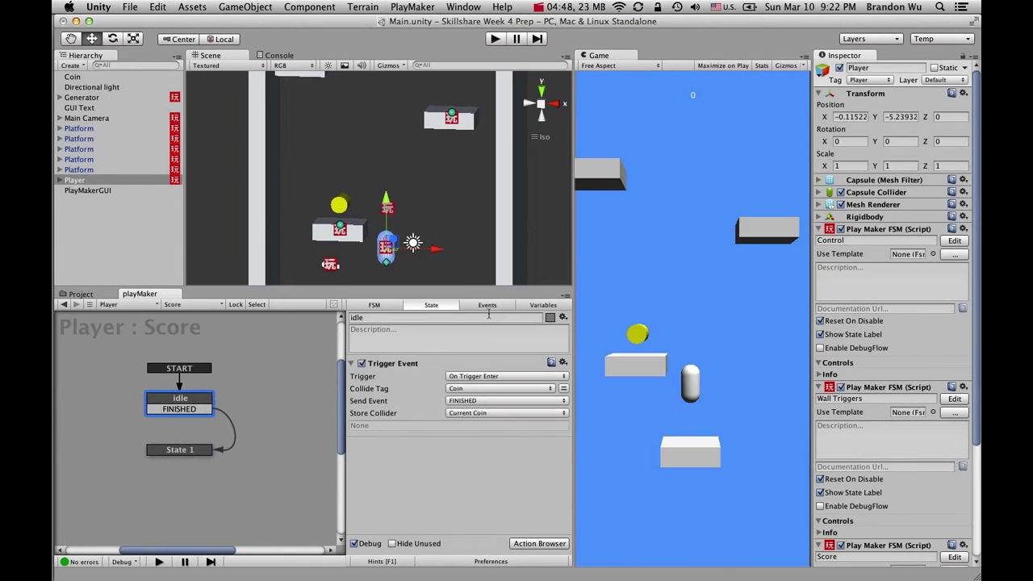
Step: Create an Int variable named Current Score in the Score FSM
left_click(565, 305)
left_click(481, 525)
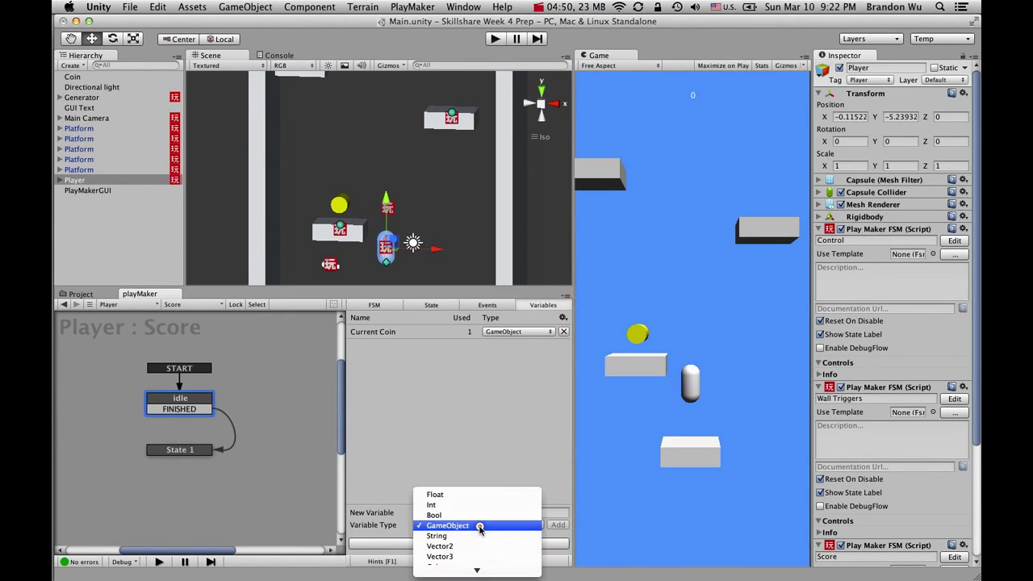
left_click(477, 504)
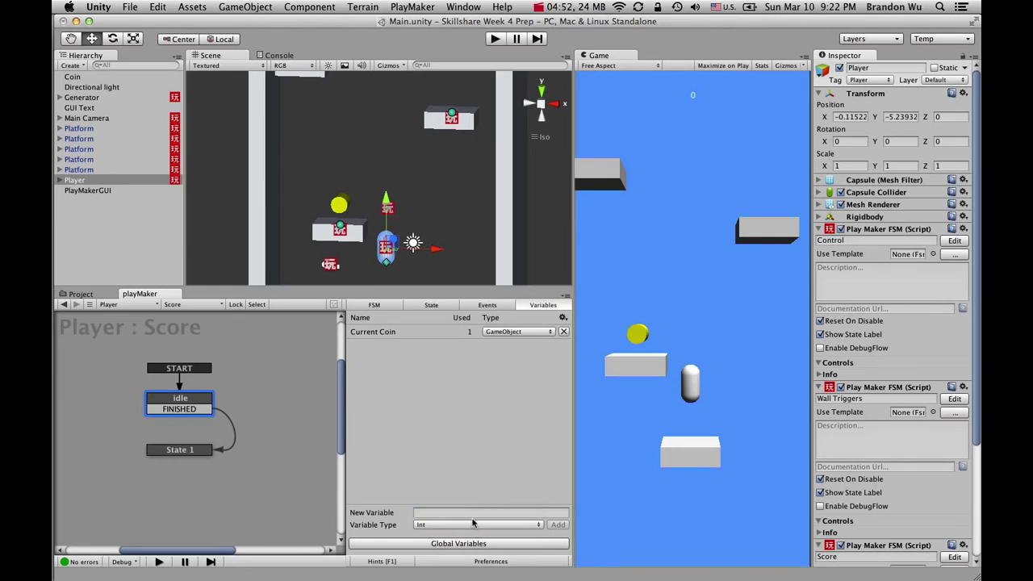
left_click(472, 513)
type("Current ")
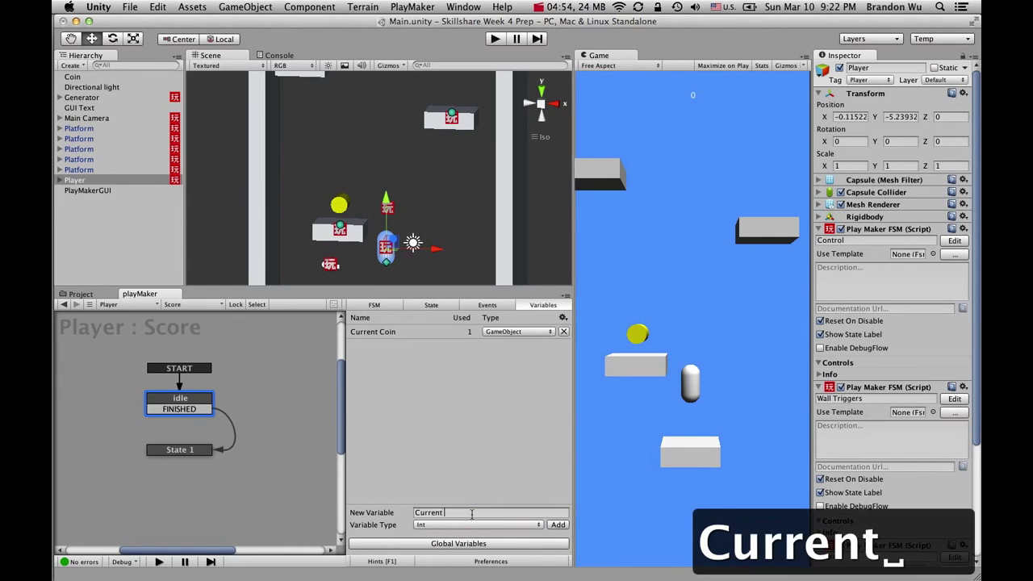
type("Score")
key("Return")
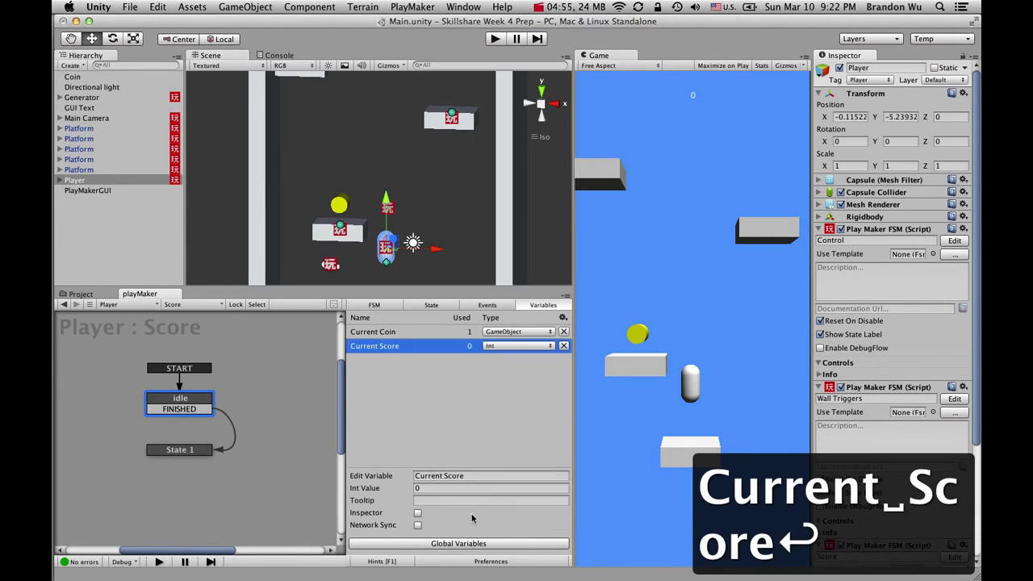
Step: Add a Destroy Object action to State 1 and set its Game Object to the Current Coin variable
left_click(431, 489)
left_click(413, 440)
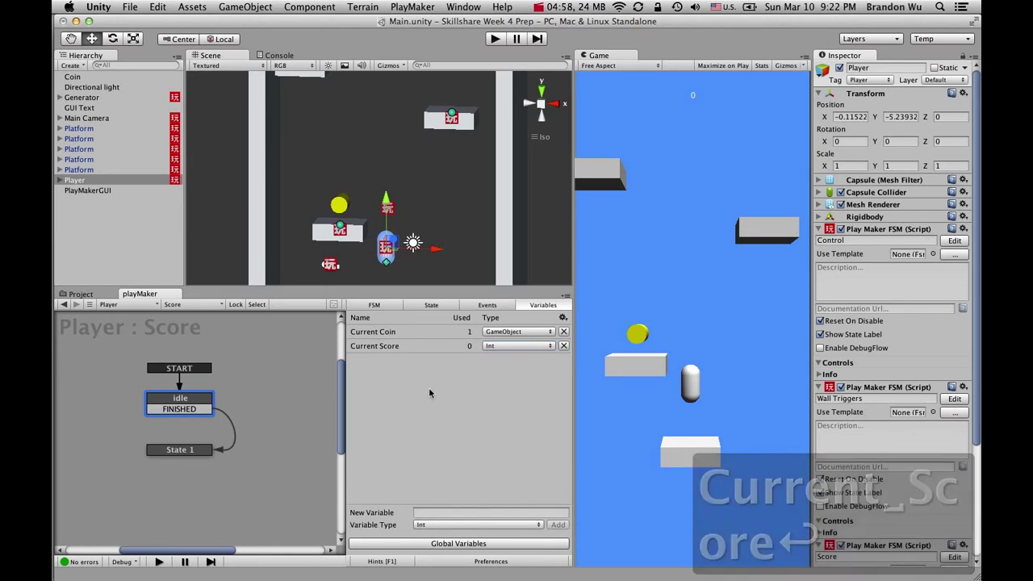
left_click(431, 304)
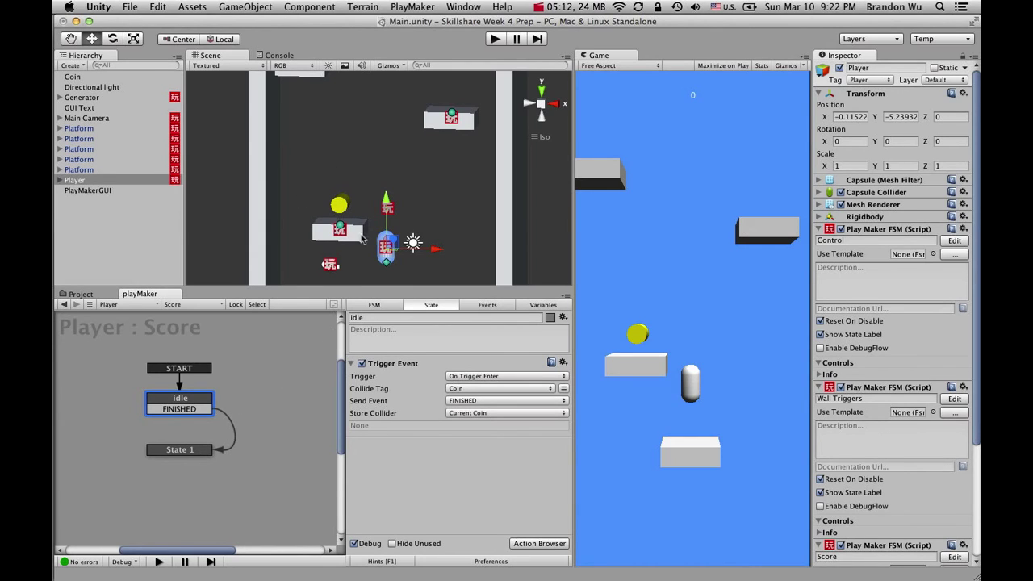
left_click(198, 452)
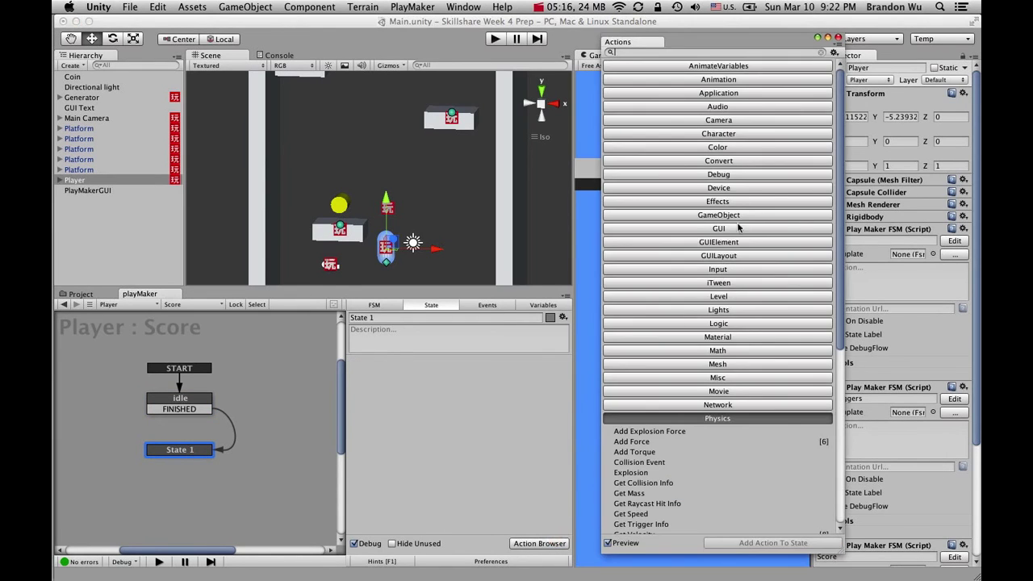
type("destroy")
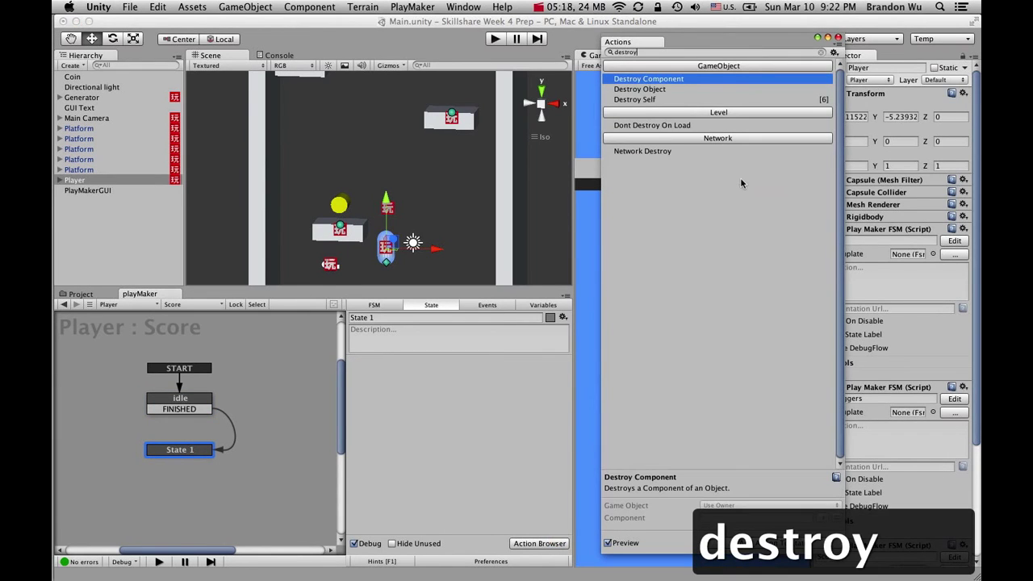
left_click(686, 90)
double_click(686, 89)
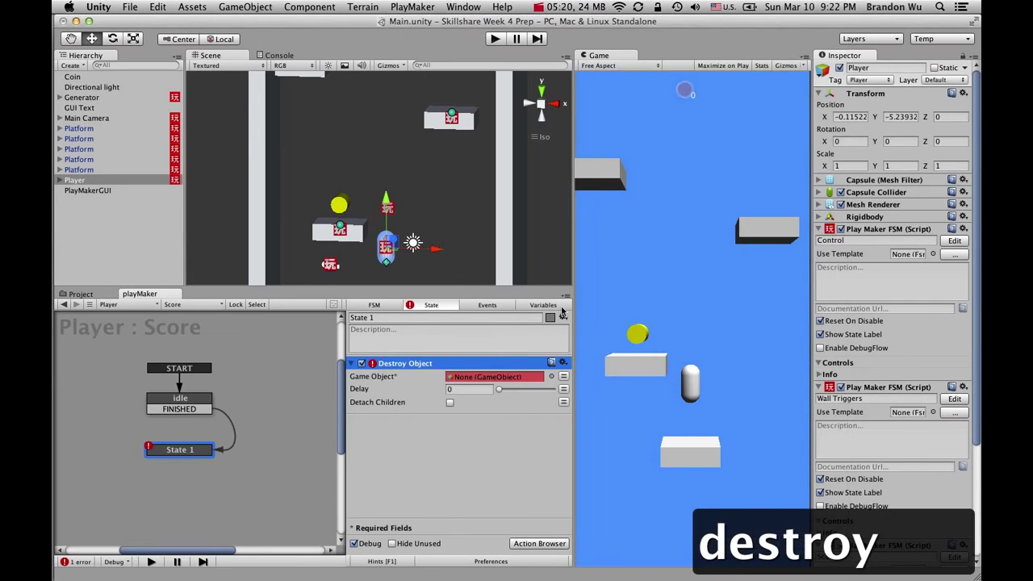
left_click(563, 376)
left_click(517, 376)
left_click(514, 388)
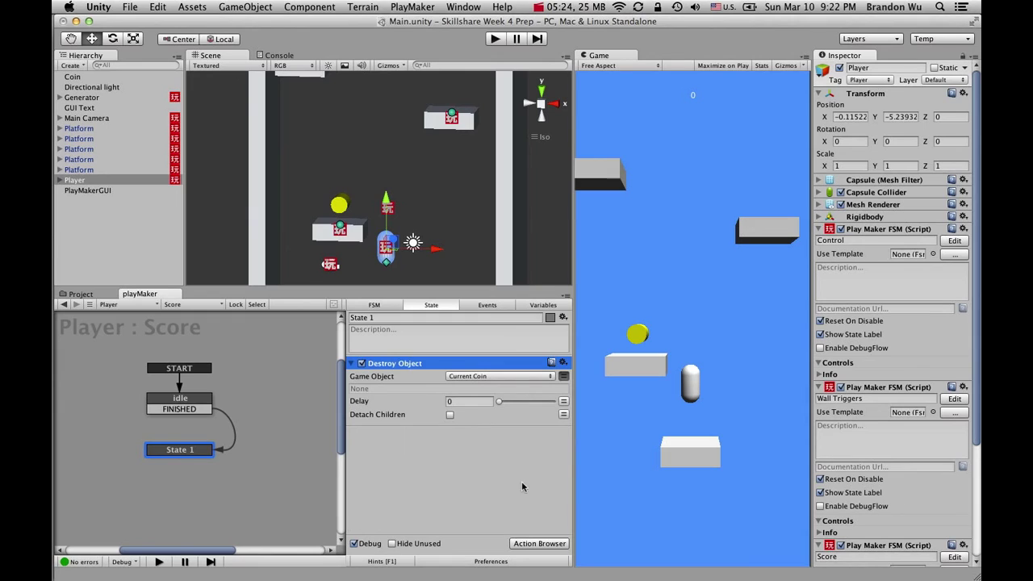
Step: Add an Int Add action to State 1 that adds 1 to the Current Score variable
left_click(537, 543)
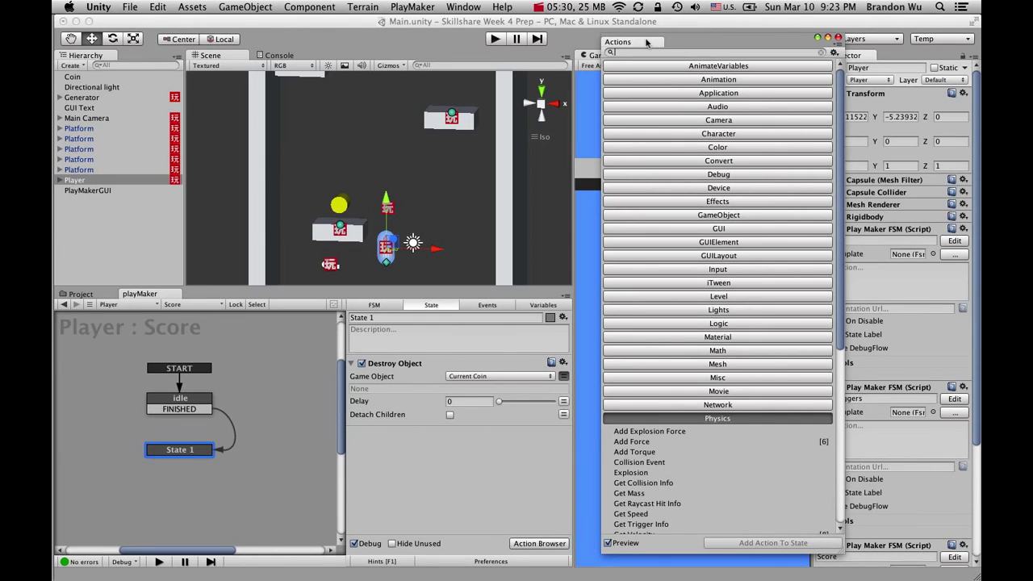
type("int")
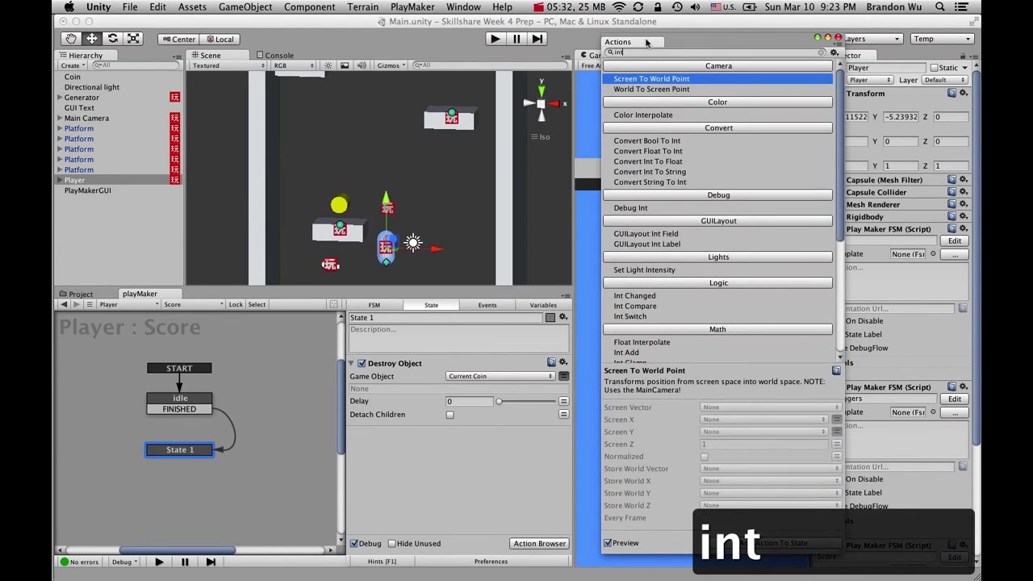
type(" add")
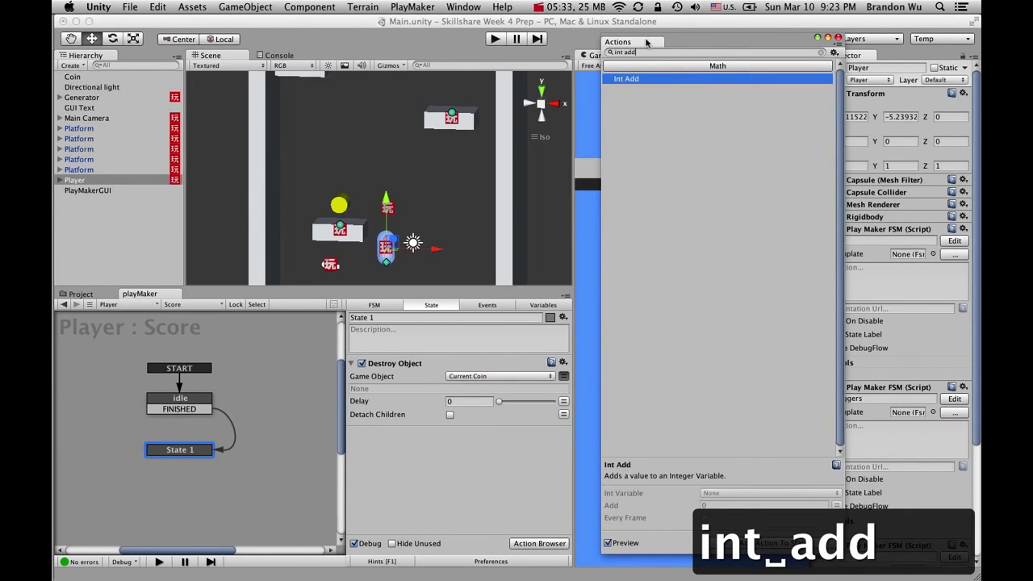
double_click(628, 80)
left_click(473, 447)
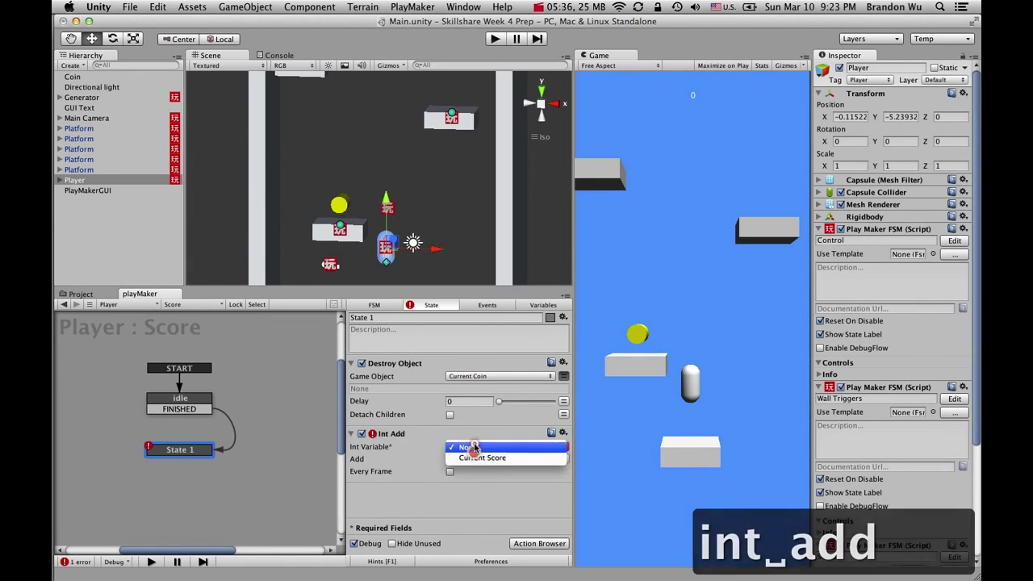
left_click(474, 458)
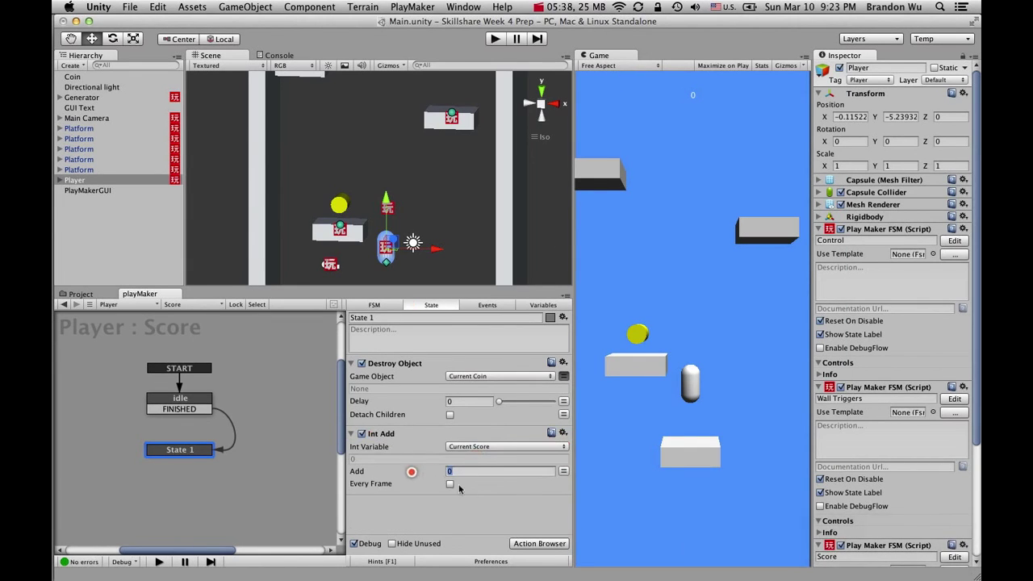
type("1")
left_click(499, 497)
Step: Add a FINISHED transition to State 1 and link it back to the idle state
right_click(200, 455)
mouse_move(242, 454)
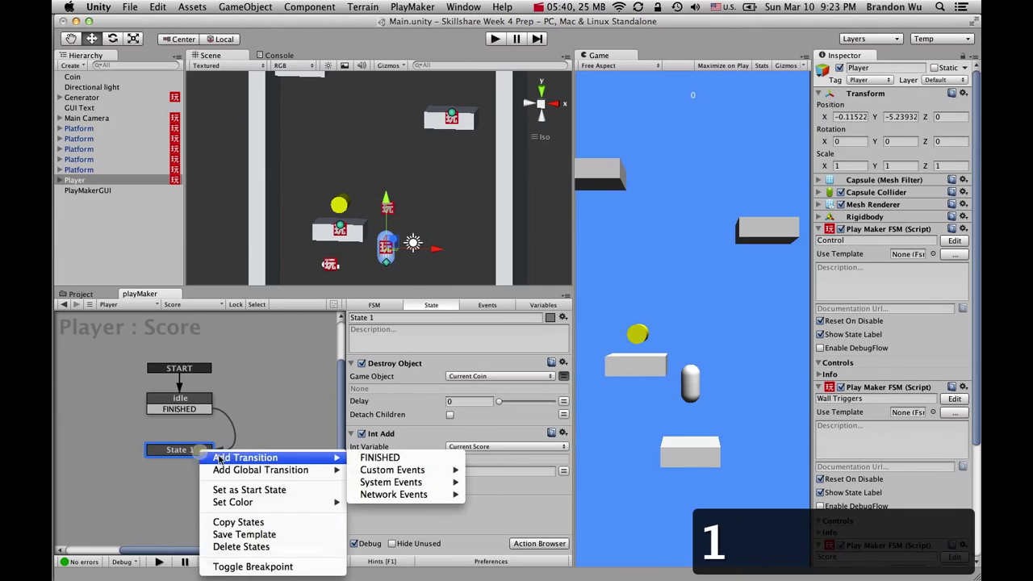
left_click(404, 458)
left_click_drag(205, 463, 198, 404)
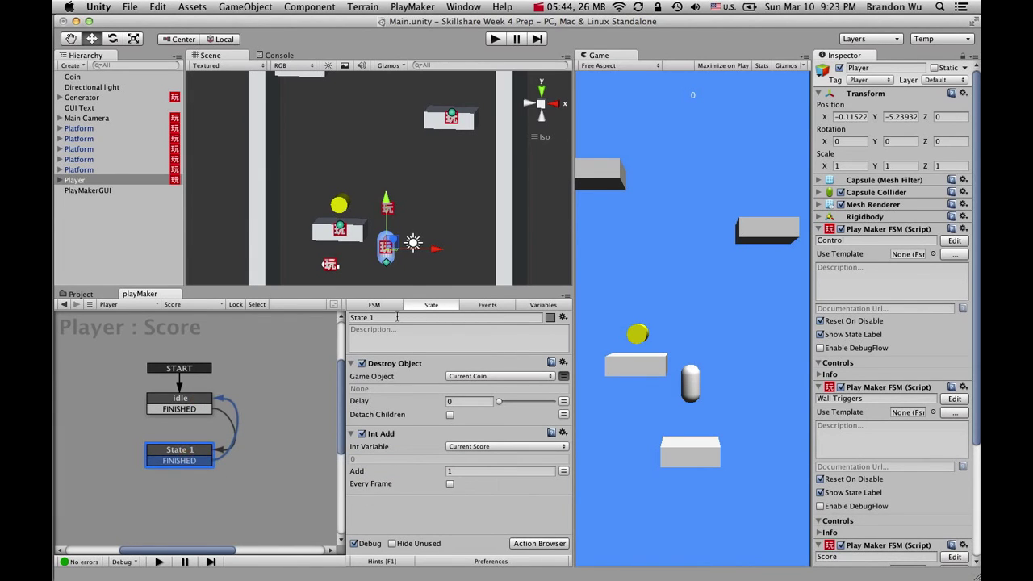
Step: Rename State 1 as Score! and save the scene
left_click_drag(397, 317, 317, 317)
type("Score!")
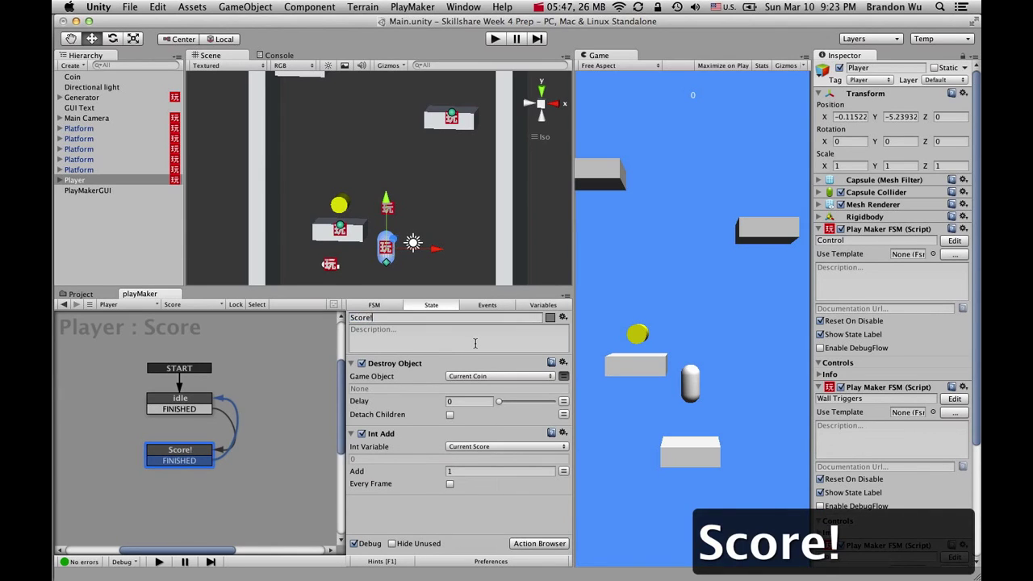
key("Return")
left_click(242, 443)
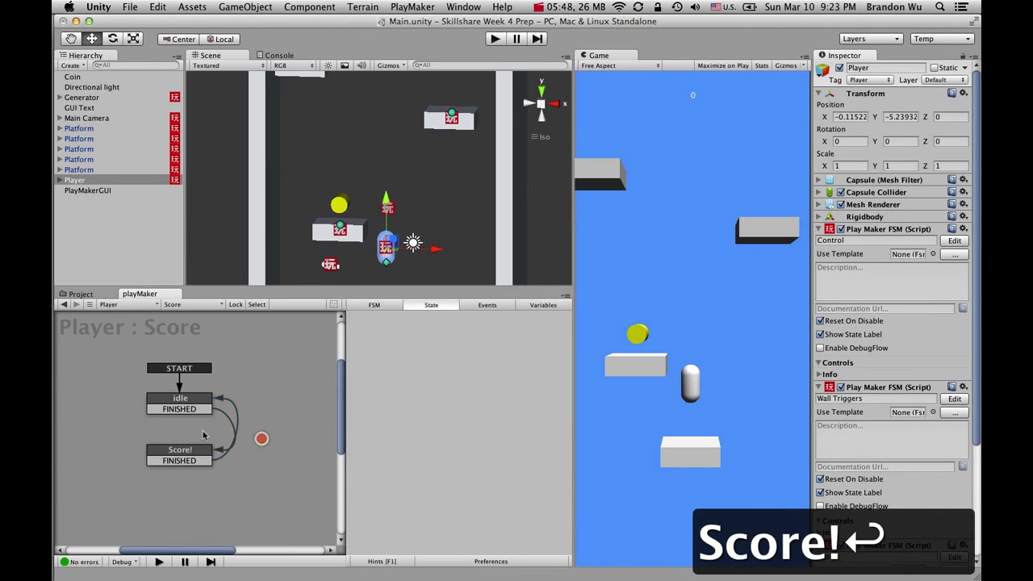
key("super+s")
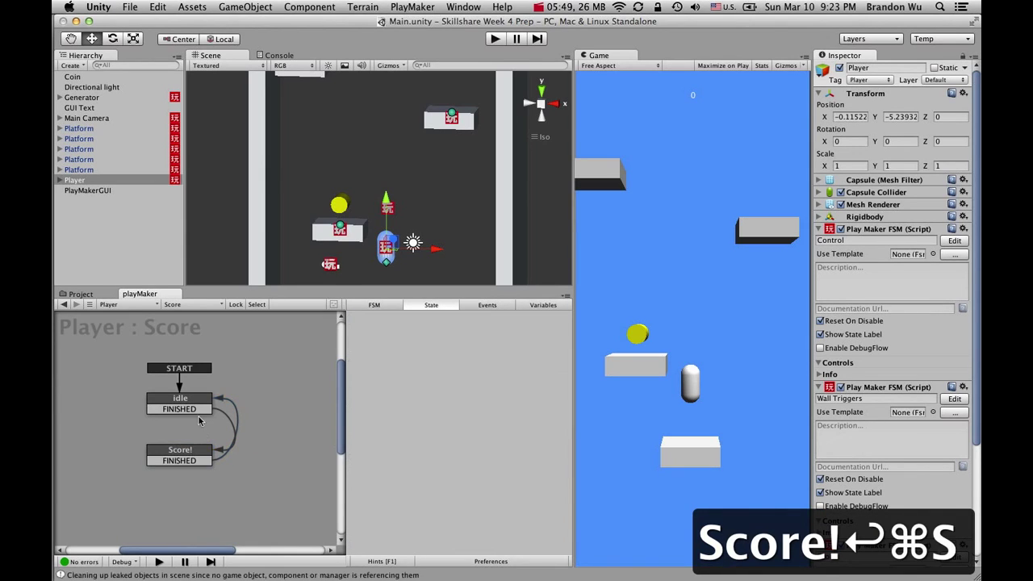
Step: Play-test the game by steering the Player into the Coin and check Current Score in the Score! state
left_click(135, 77)
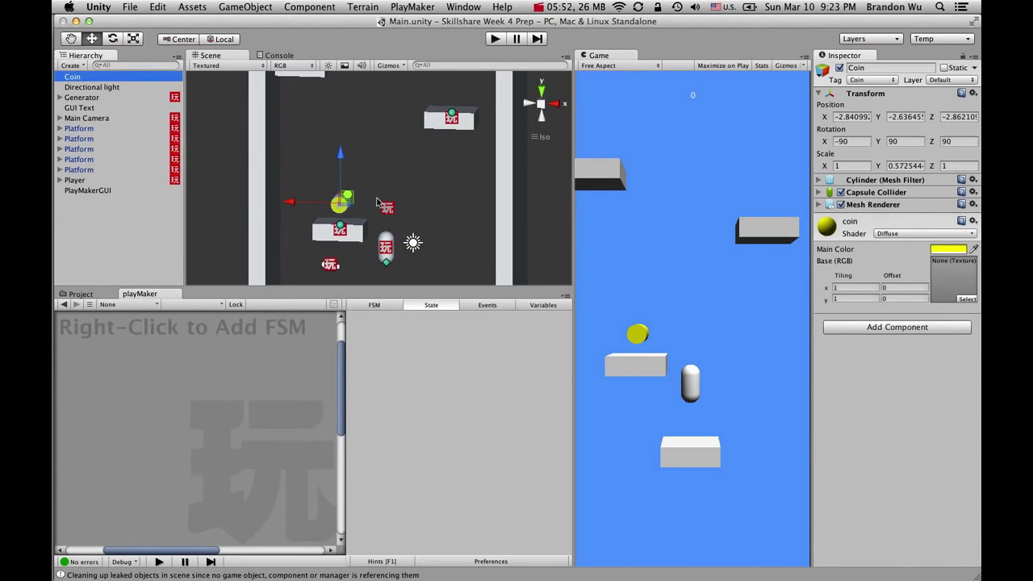
left_click(125, 180)
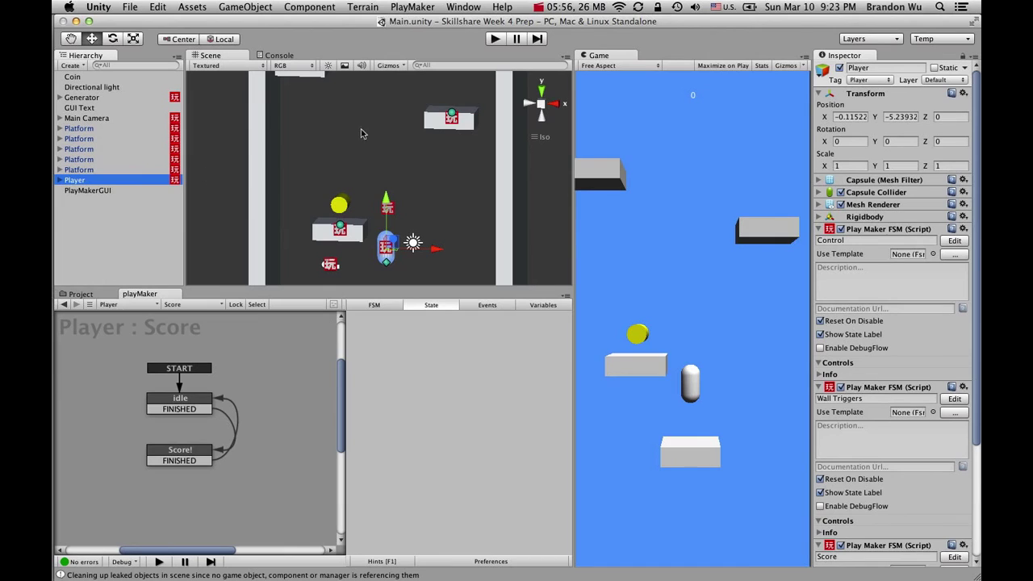
left_click(179, 452)
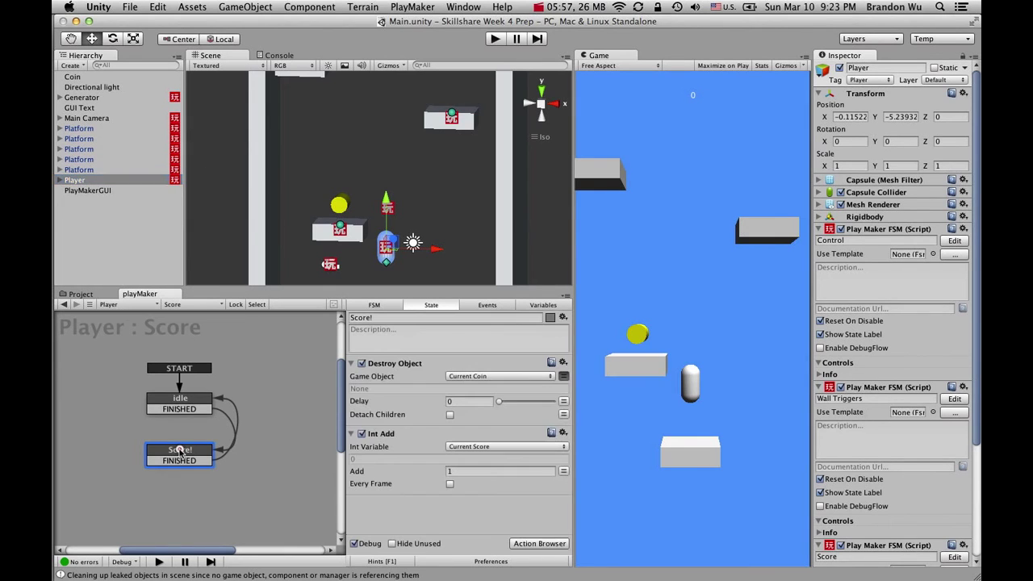
left_click(497, 39)
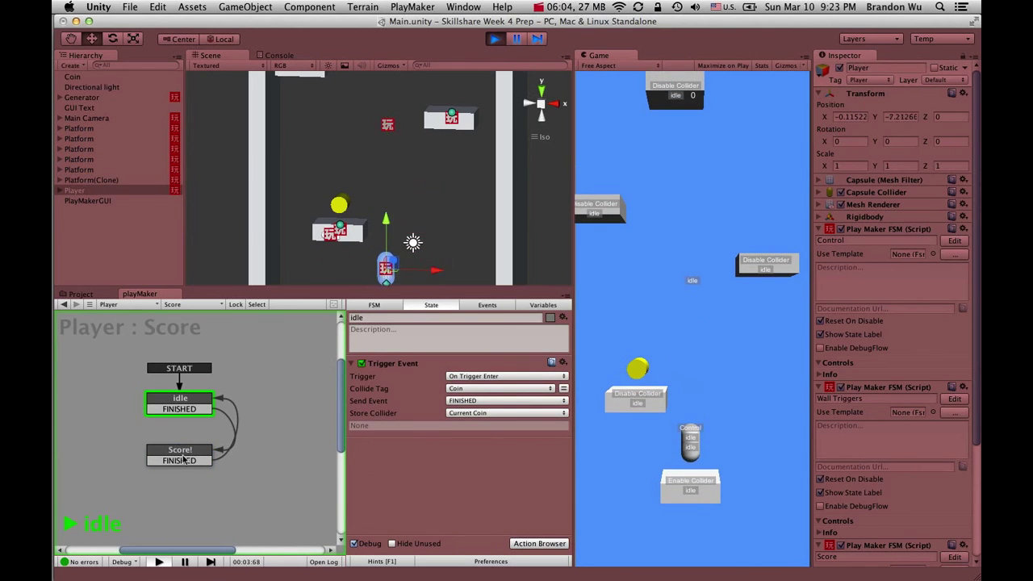
left_click(181, 454)
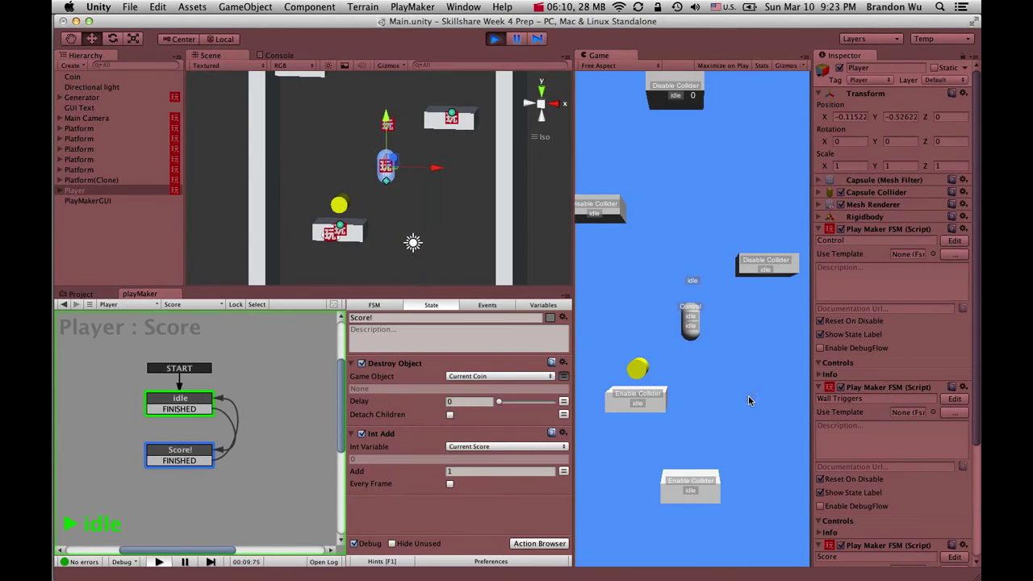
key("Left")
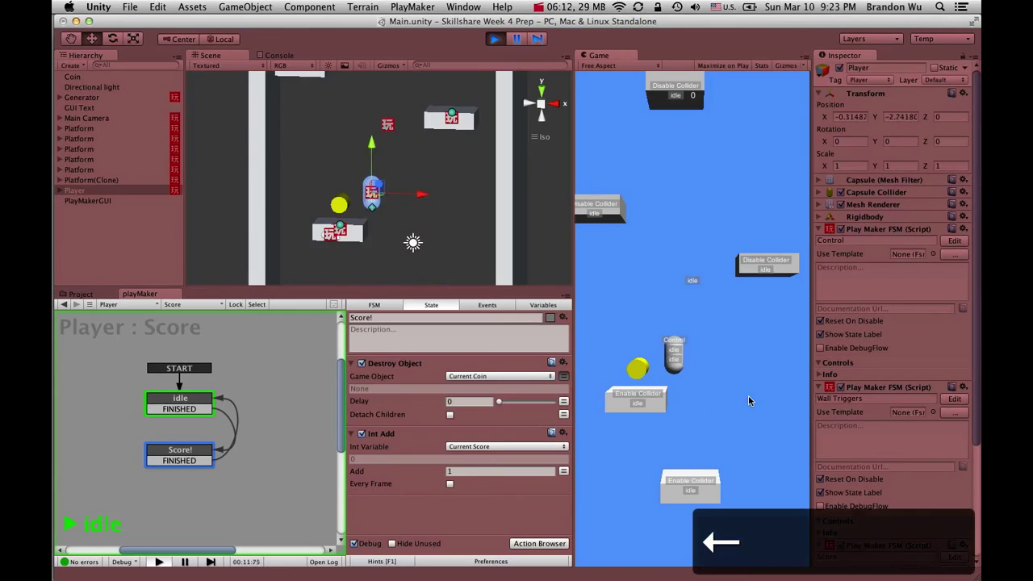
key("Right")
key("Right")
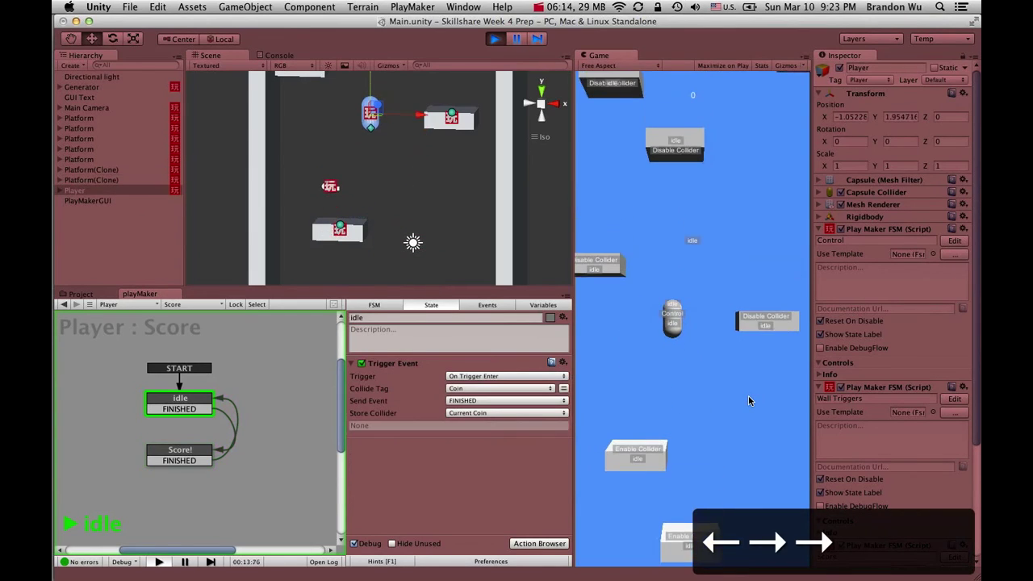
key("Left")
key("Left")
key("Left")
key("Left")
key("Right")
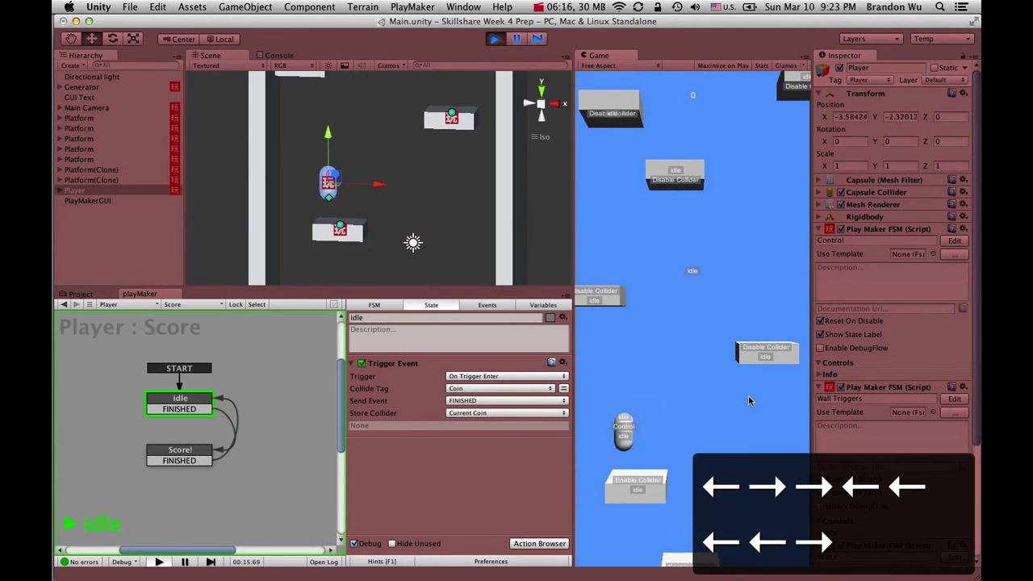
left_click(180, 452)
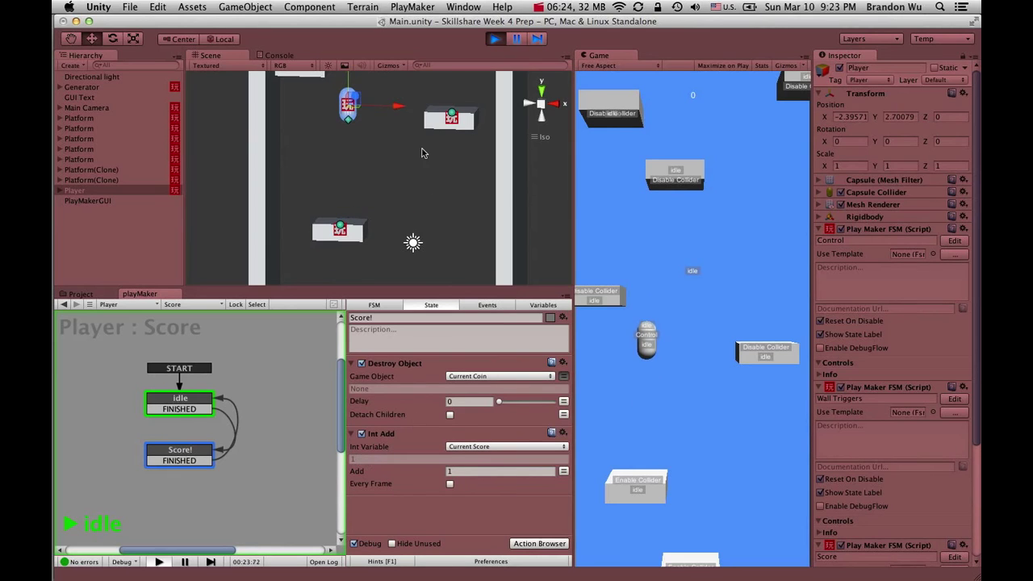
left_click(494, 38)
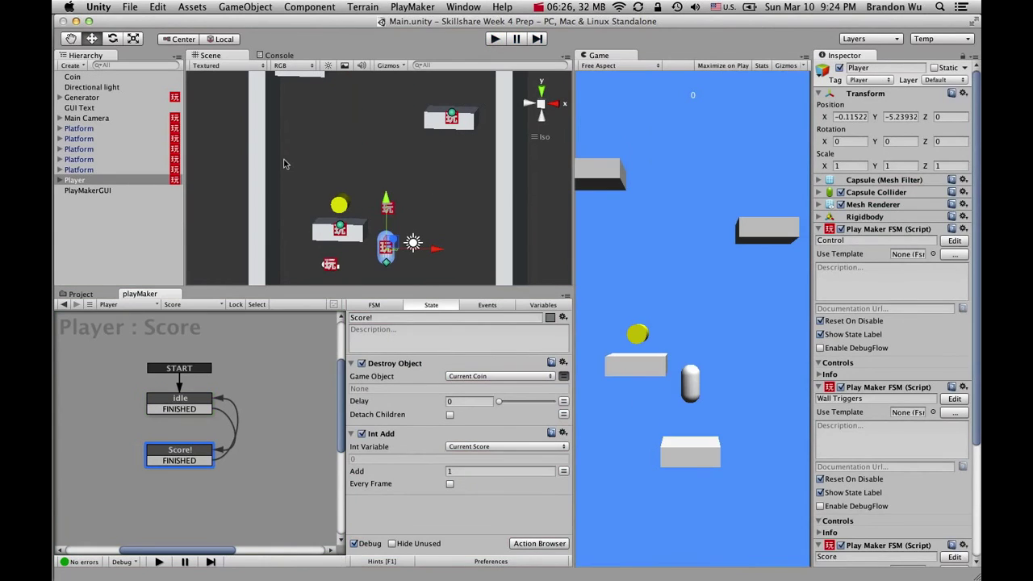
Step: Save the scene, duplicate the Coin three times and spread the copies out above the original
key("super+s")
left_click(120, 76)
key("super+d")
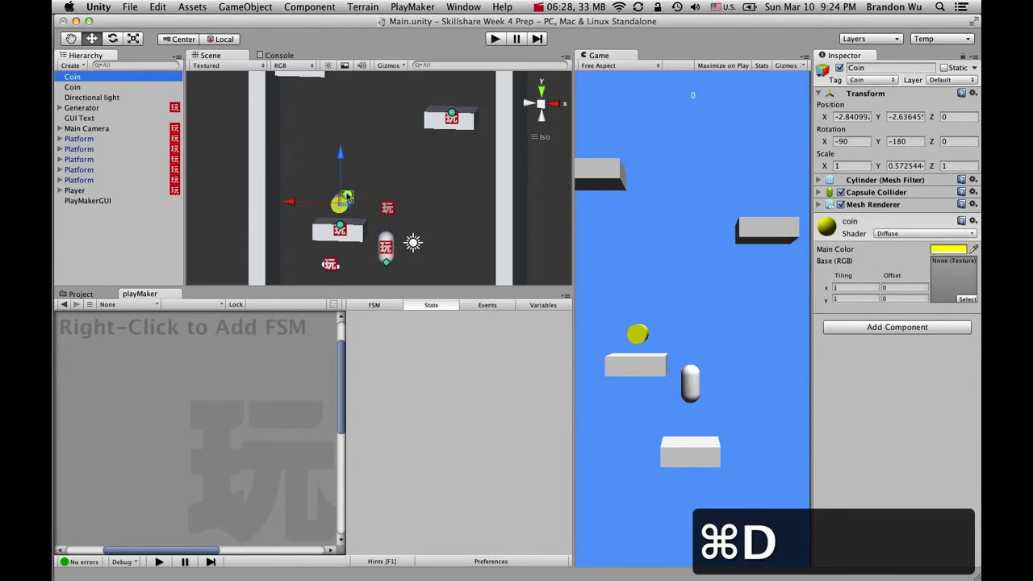
left_click_drag(341, 203, 420, 93)
key("super+d")
key("super+d")
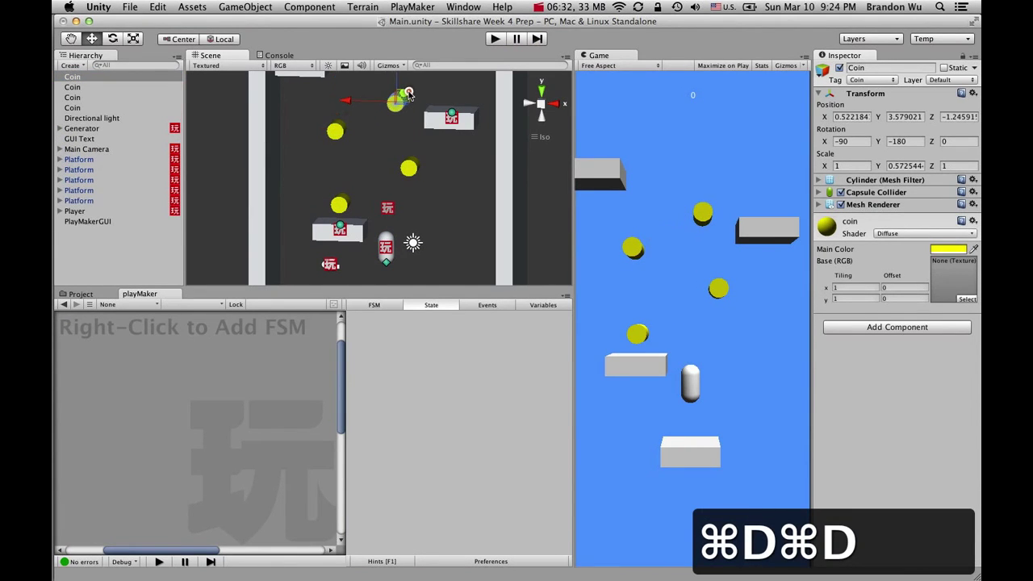
Step: Play-test collecting several Coins and check the Current Score value in the Player's Score! state
left_click(496, 38)
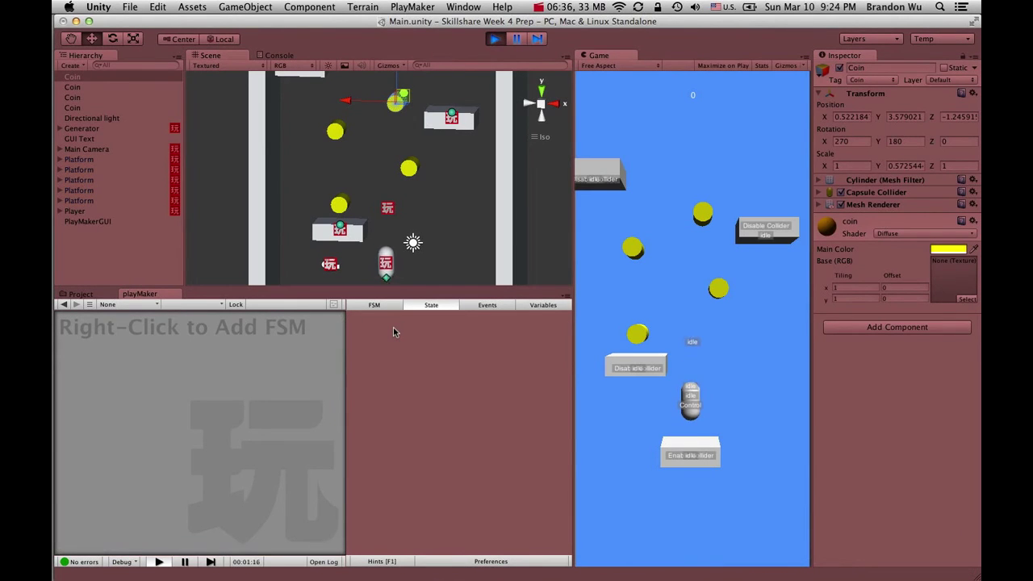
key("Left")
key("Right")
key("Right")
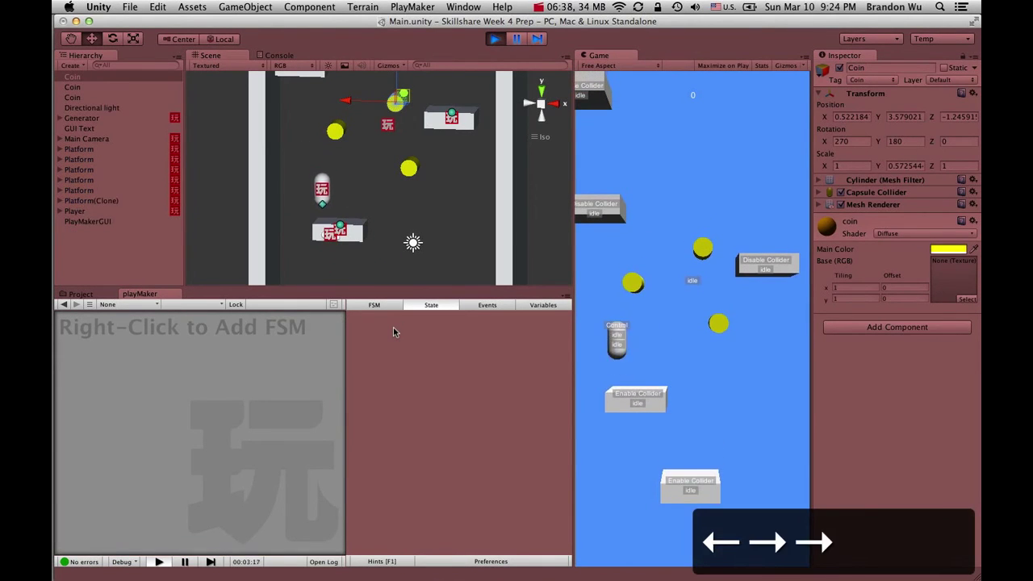
key("Left")
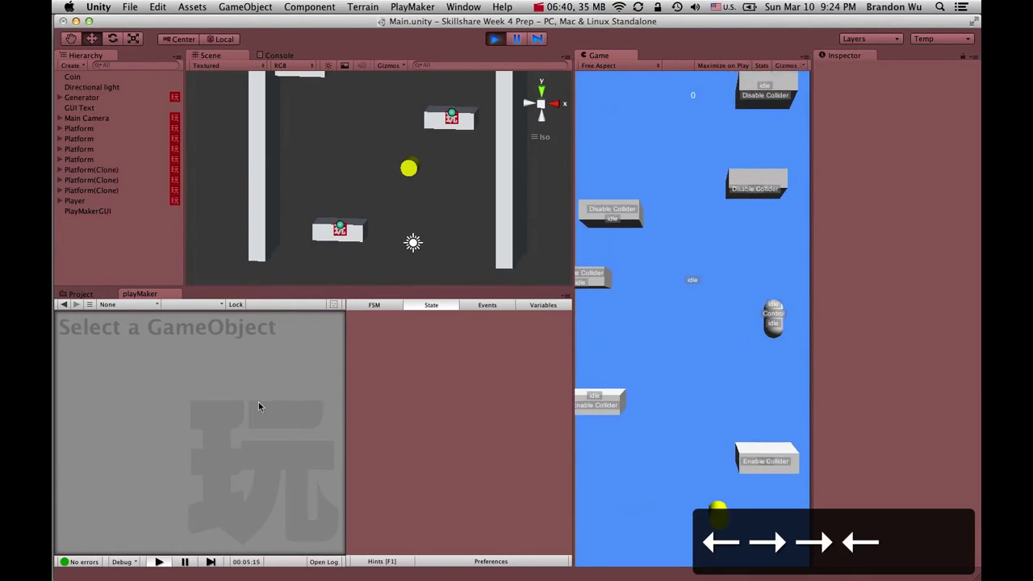
left_click(136, 211)
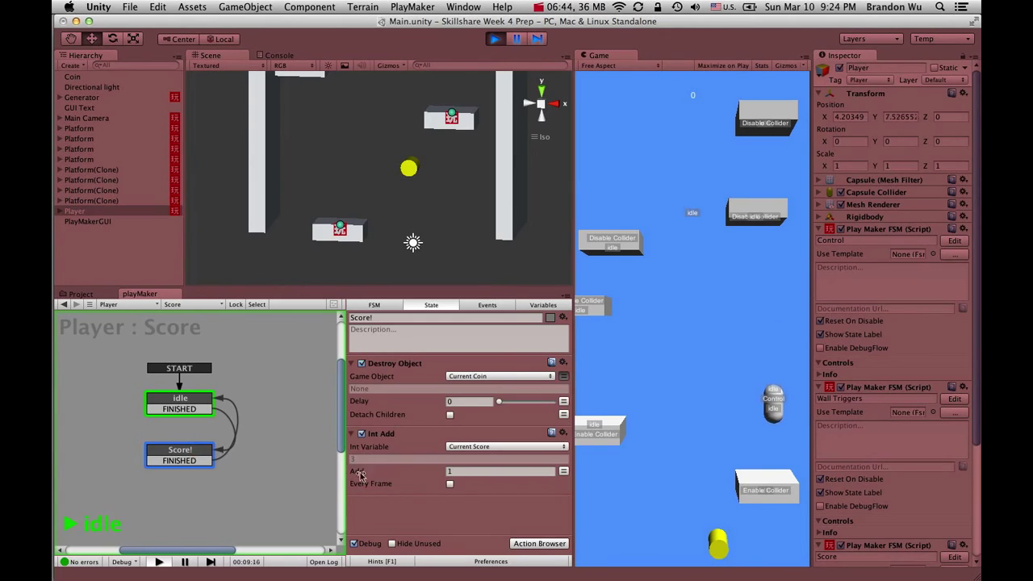
left_click(495, 39)
Step: Save the scene and delete the three duplicate Coins, keeping only the one above the lower Platform
key("super+s")
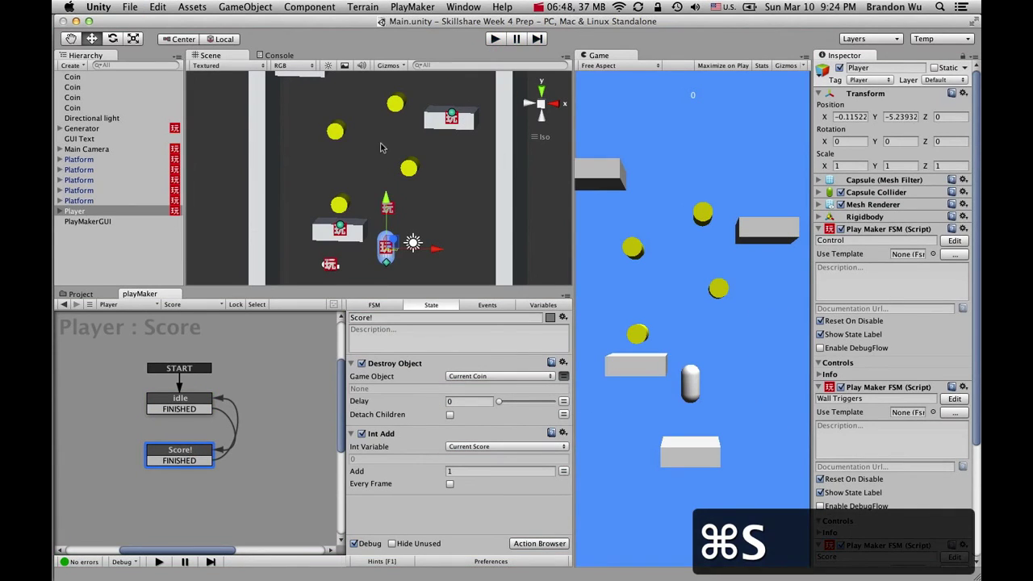
left_click(335, 131)
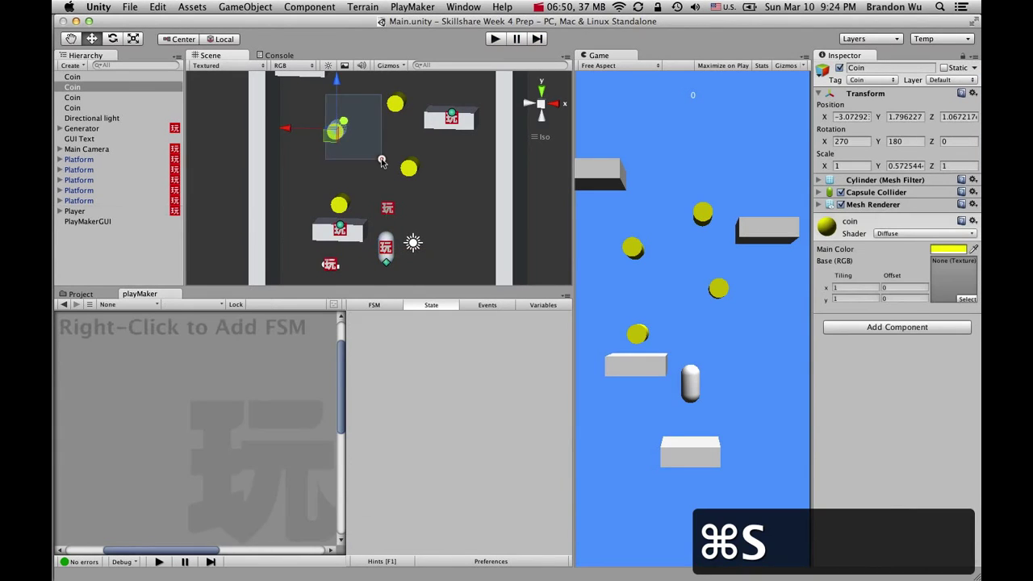
key("super+BackSpace")
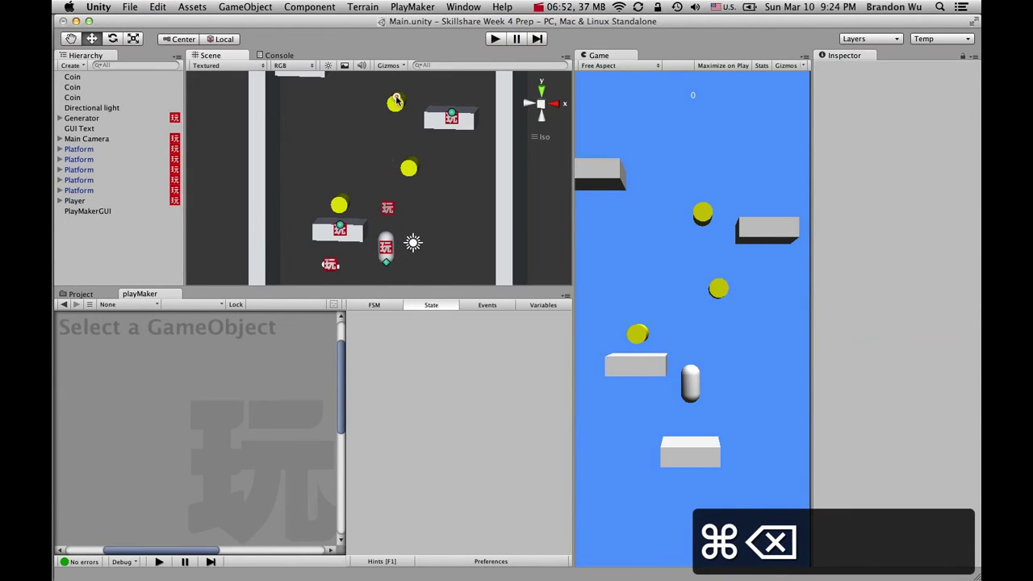
left_click(397, 100)
key("super+BackSpace")
left_click(410, 166)
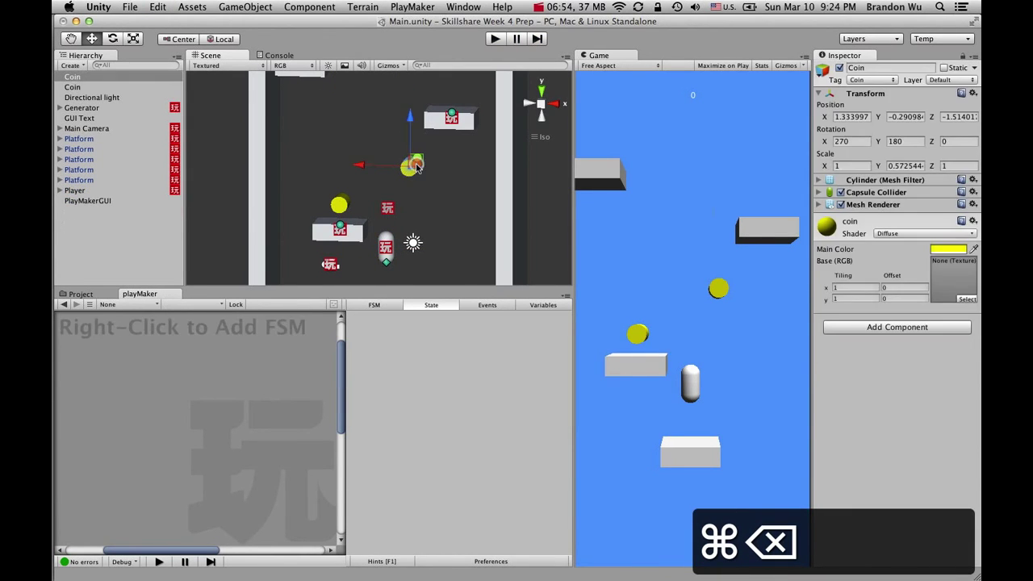
key("super+BackSpace")
left_click(338, 206)
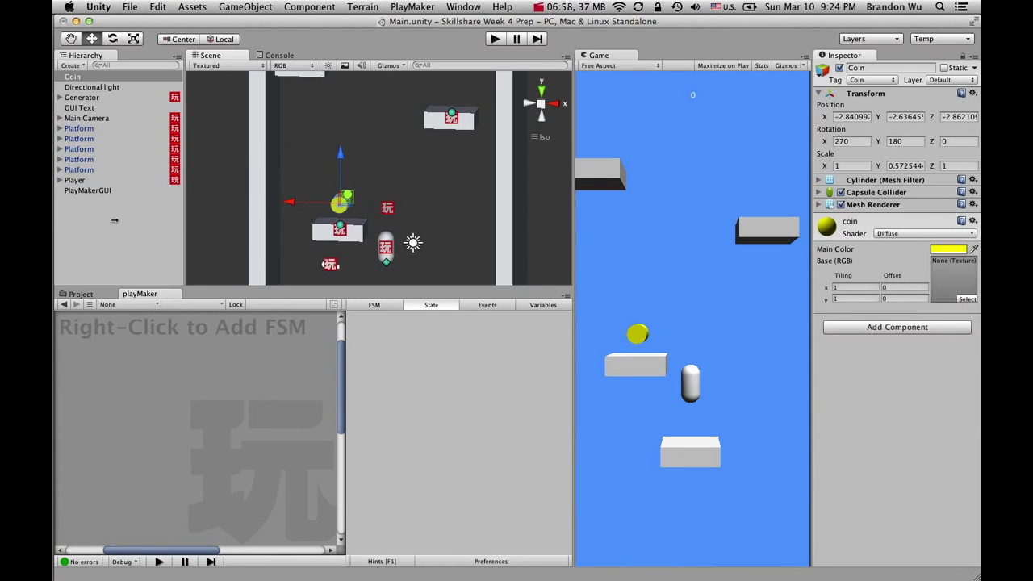
left_click(81, 294)
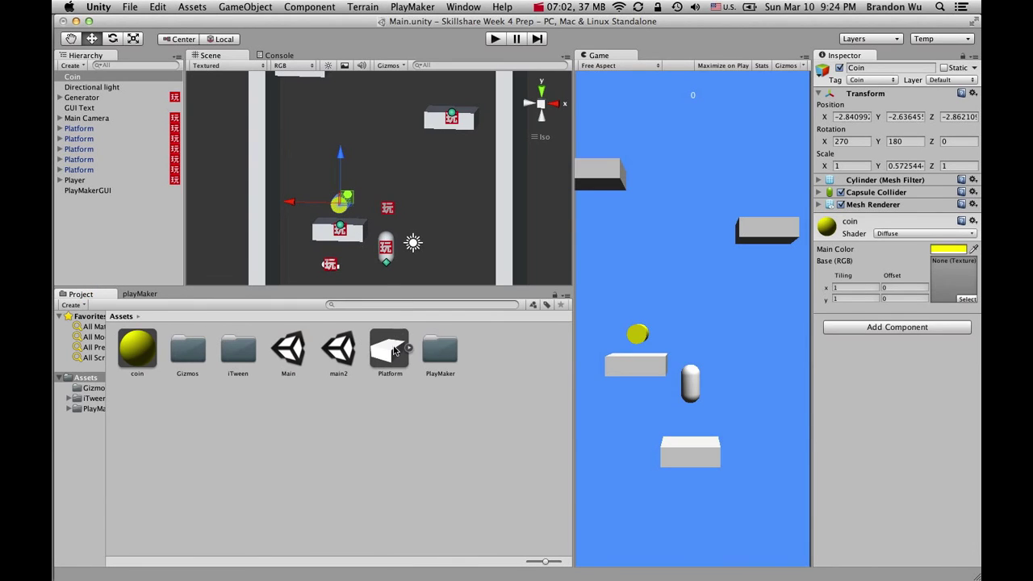
left_click_drag(394, 349, 119, 242)
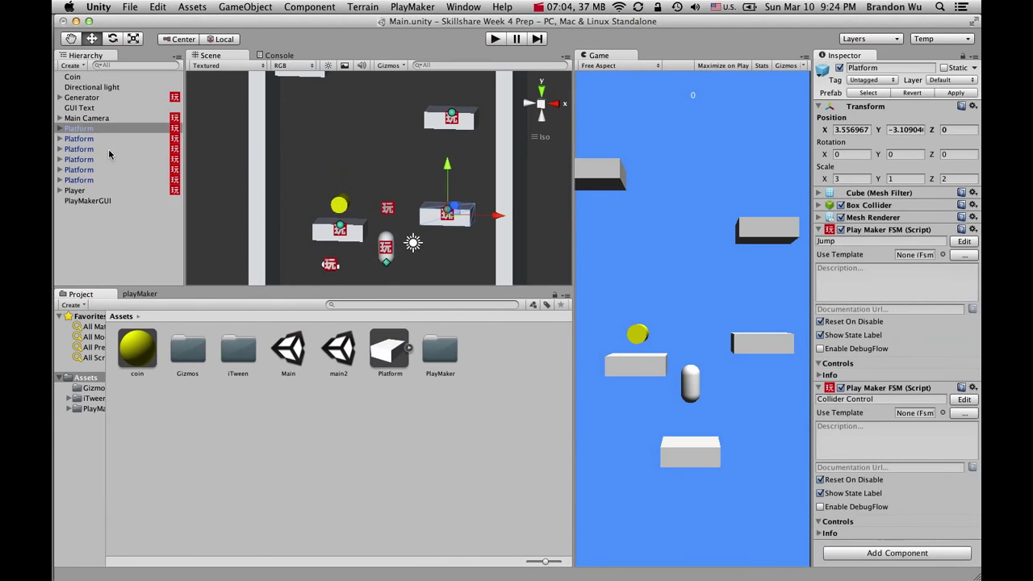
key("super+z")
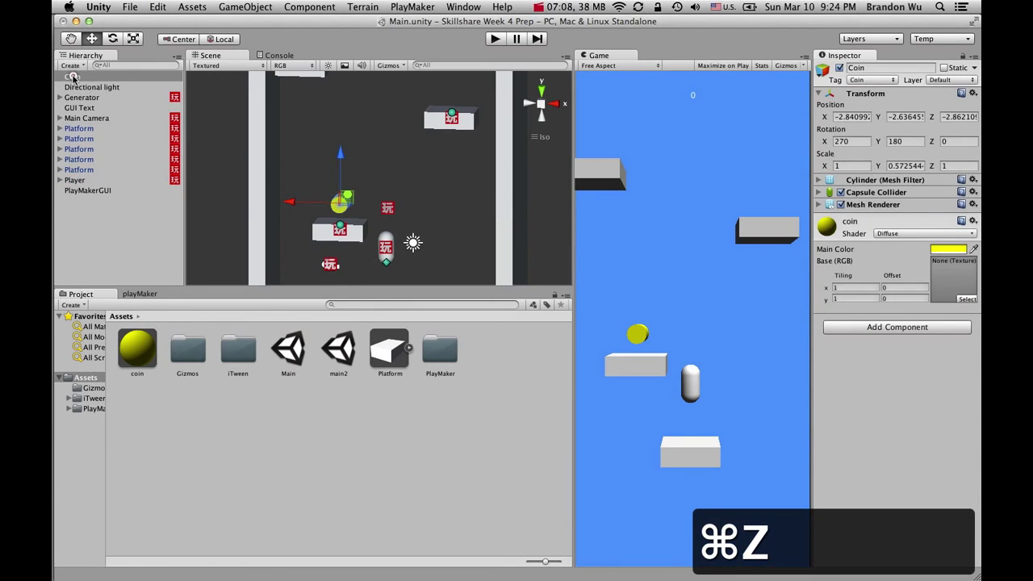
left_click_drag(71, 77, 391, 347)
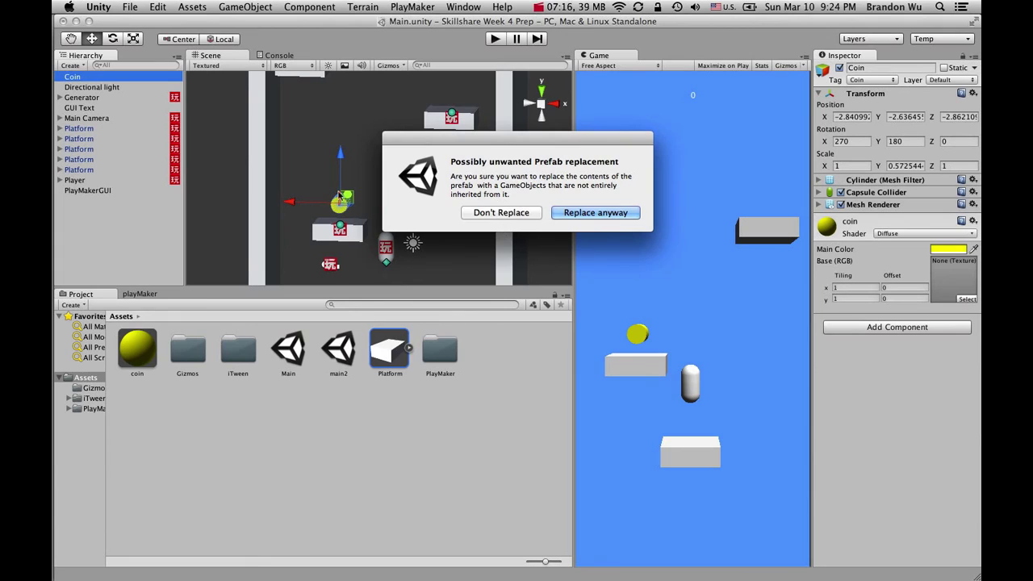
left_click(477, 213)
left_click(110, 246)
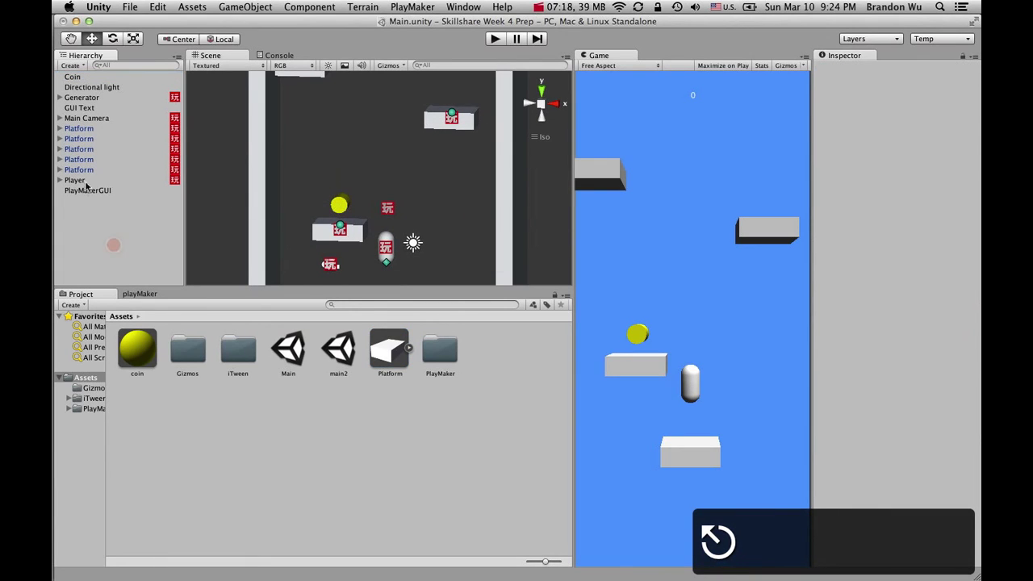
Step: Make the Coin a child of the Platform directly beneath it
left_click(85, 160)
left_click(86, 170)
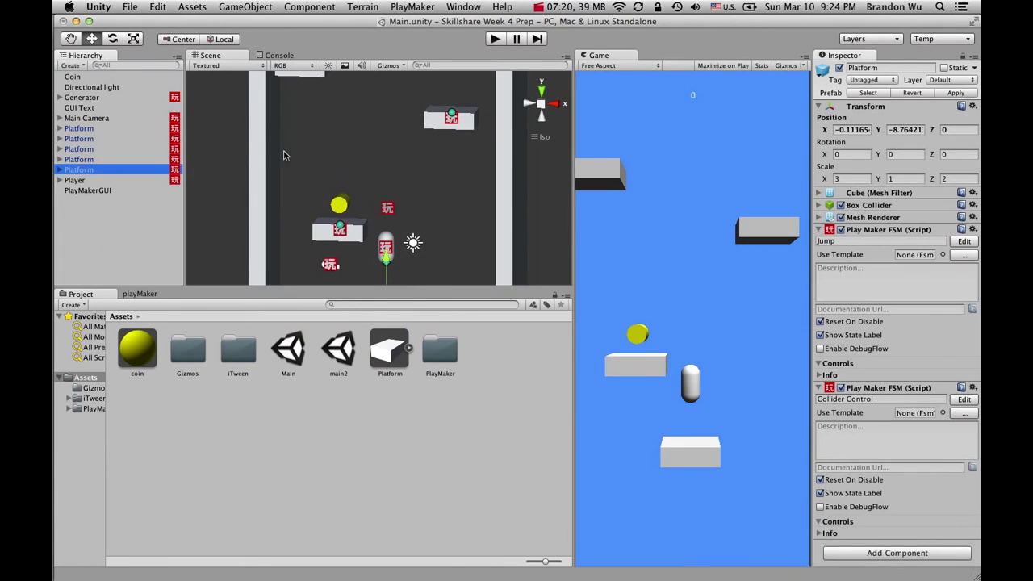
left_click(332, 232)
scroll(323, 209, "up", 10)
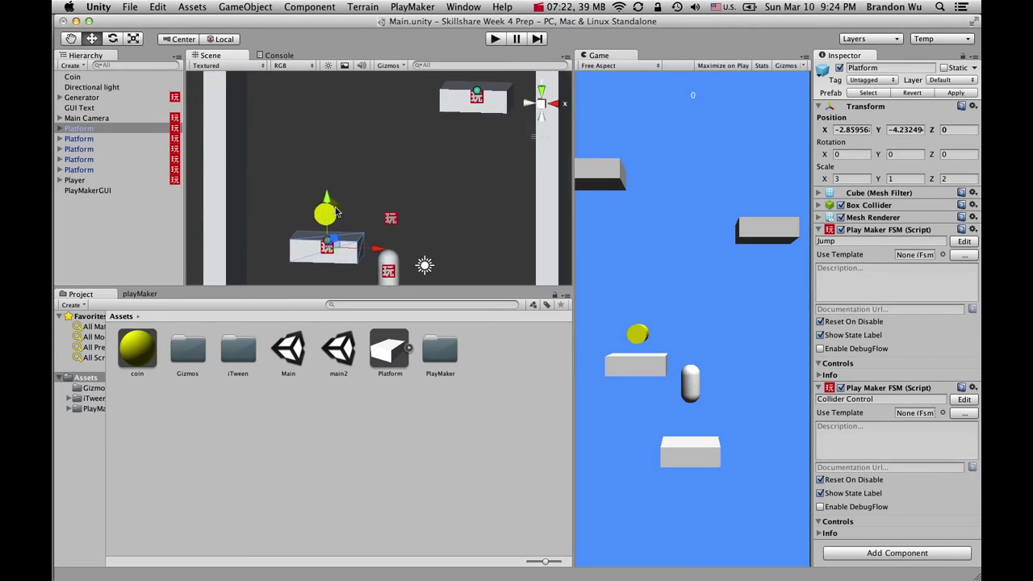
left_click(386, 149)
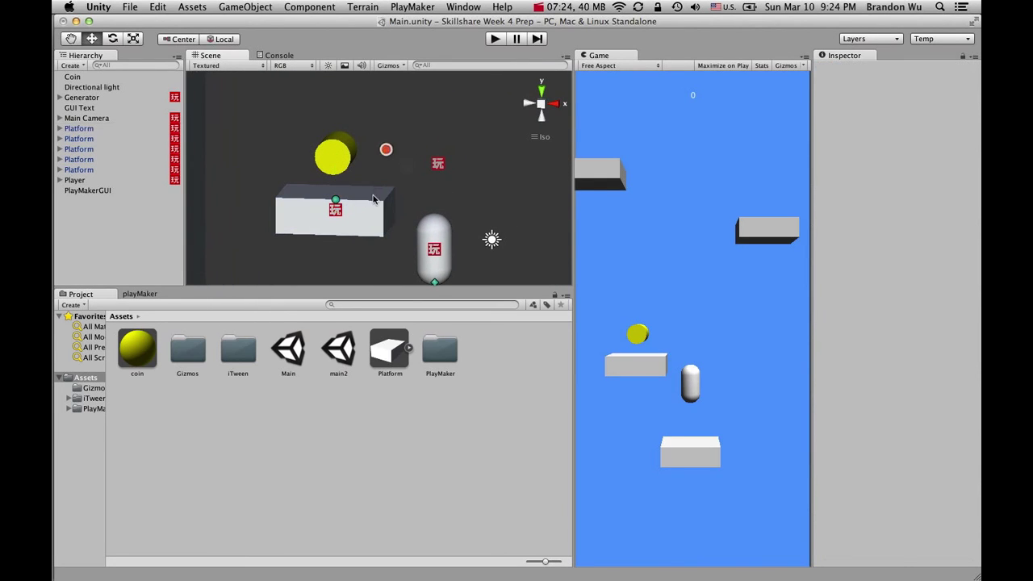
left_click(373, 196)
left_click_drag(74, 77, 117, 127)
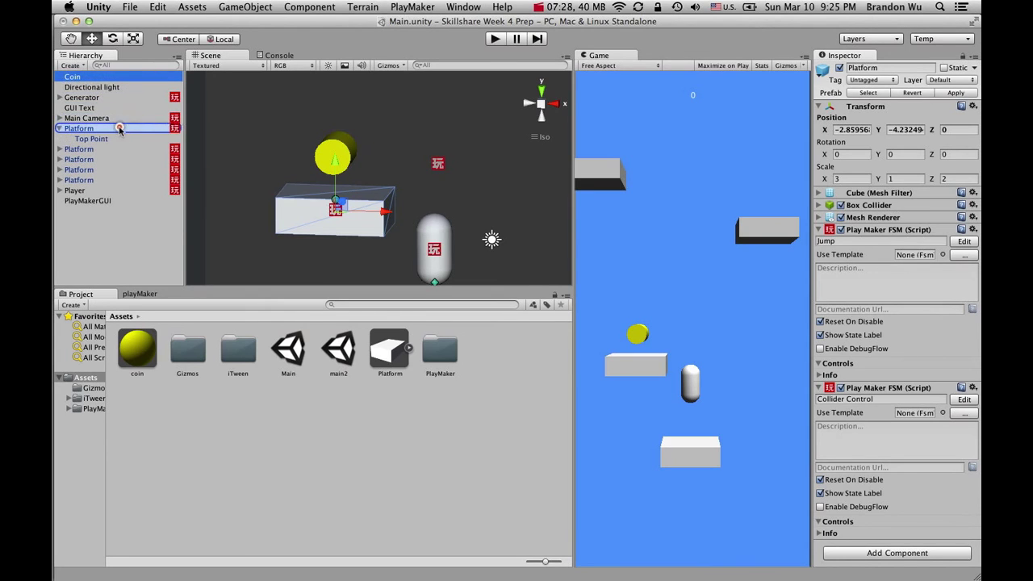
Step: Apply the changes of the Platform holding the Coin to its prefab and check the prefab's contents
left_click(113, 118)
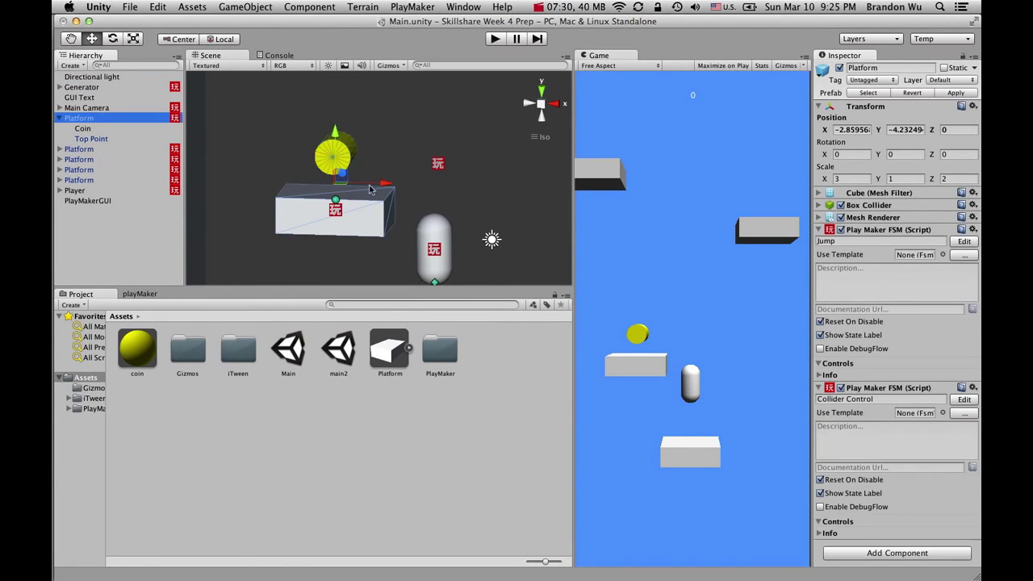
left_click_drag(370, 189, 390, 153)
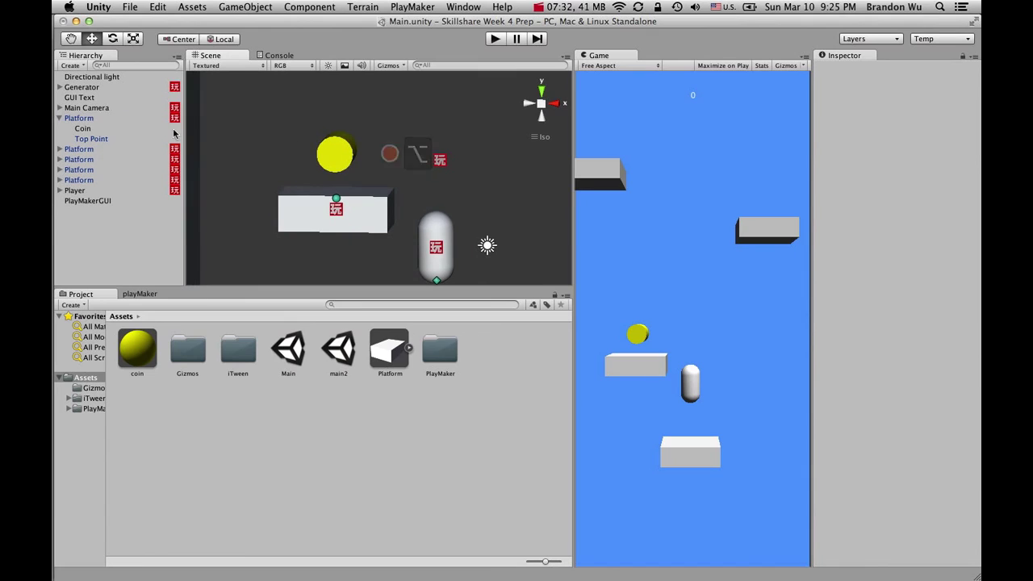
left_click(135, 118)
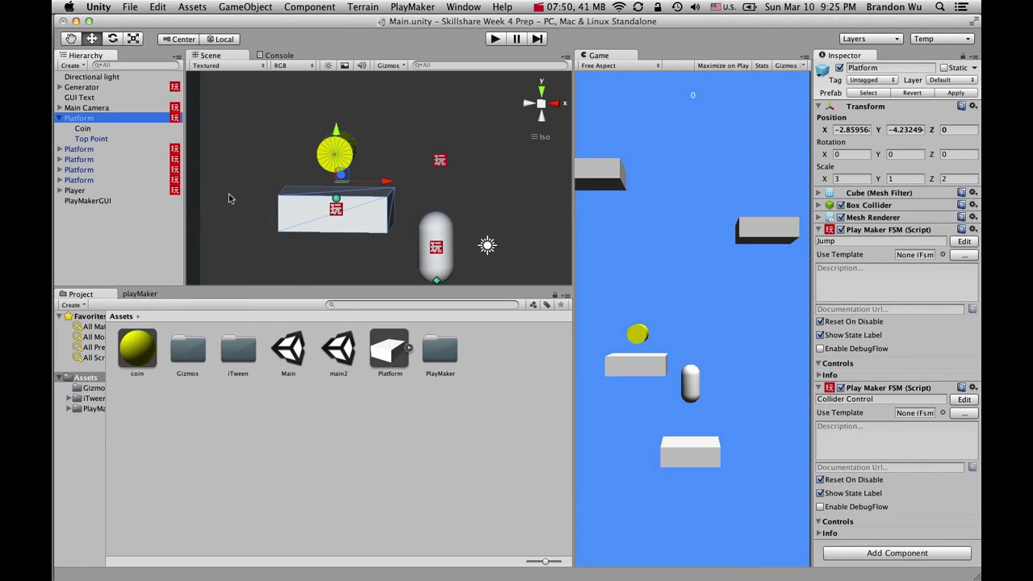
left_click(964, 96)
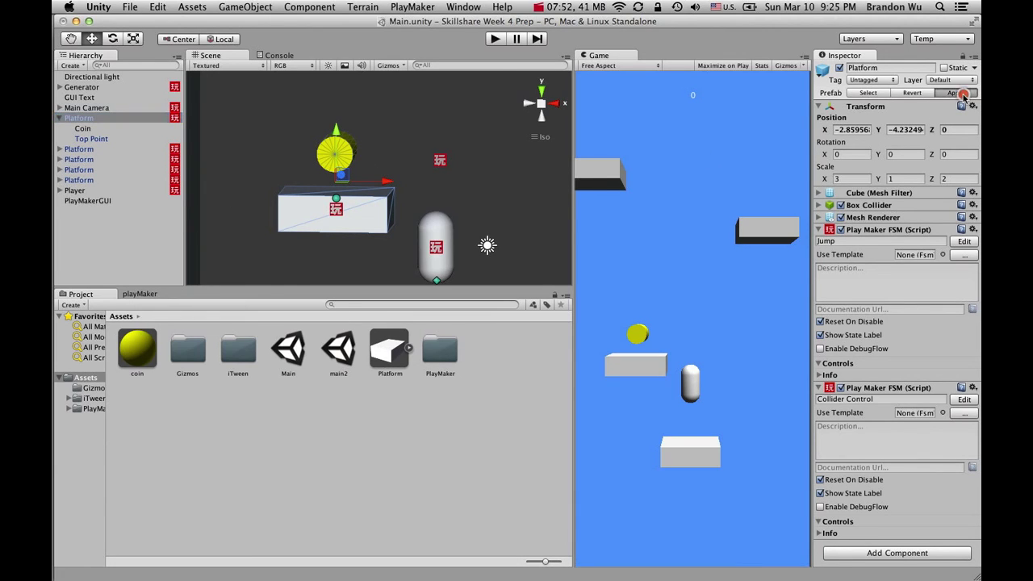
left_click(408, 349)
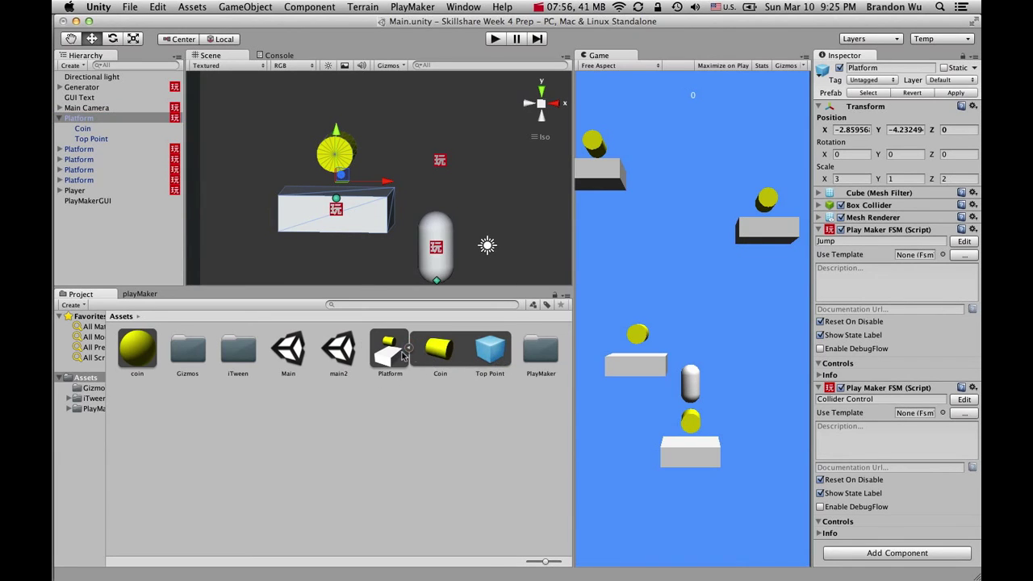
left_click(408, 349)
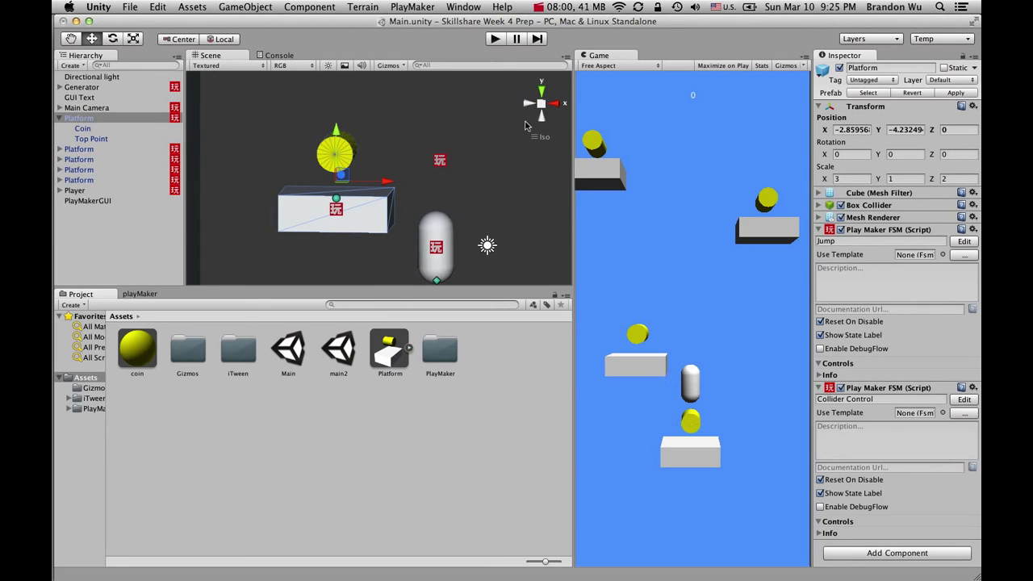
left_click(59, 118)
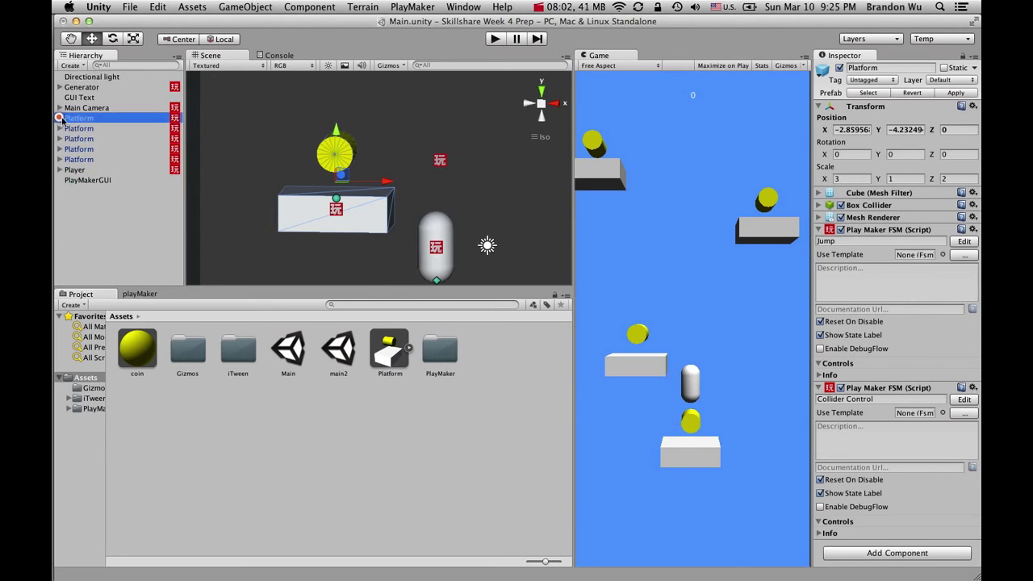
Step: Play-test the game by steering the Player across the platforms to collect their Coins, and stop the test
left_click(495, 39)
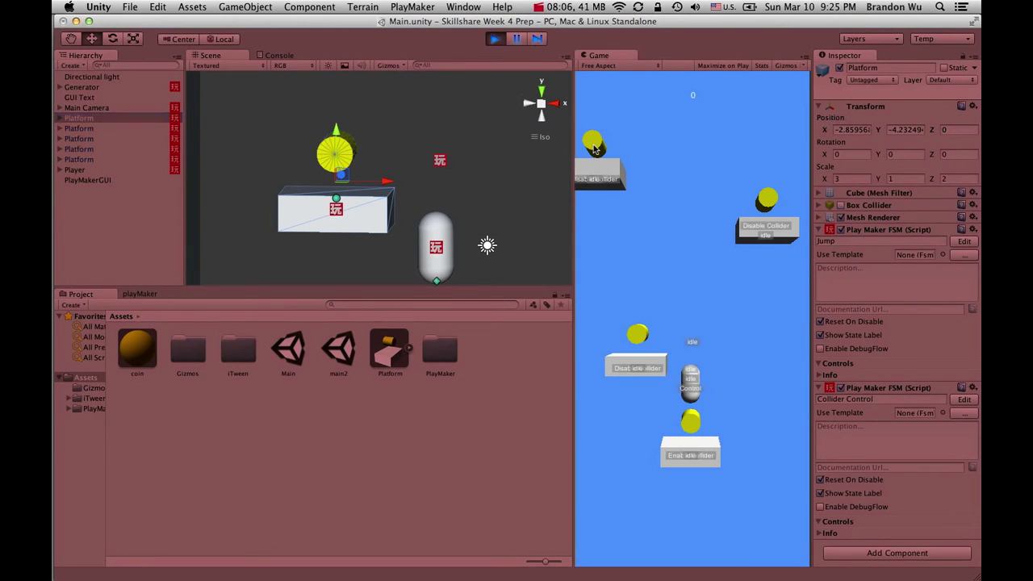
key("Left")
key("Right")
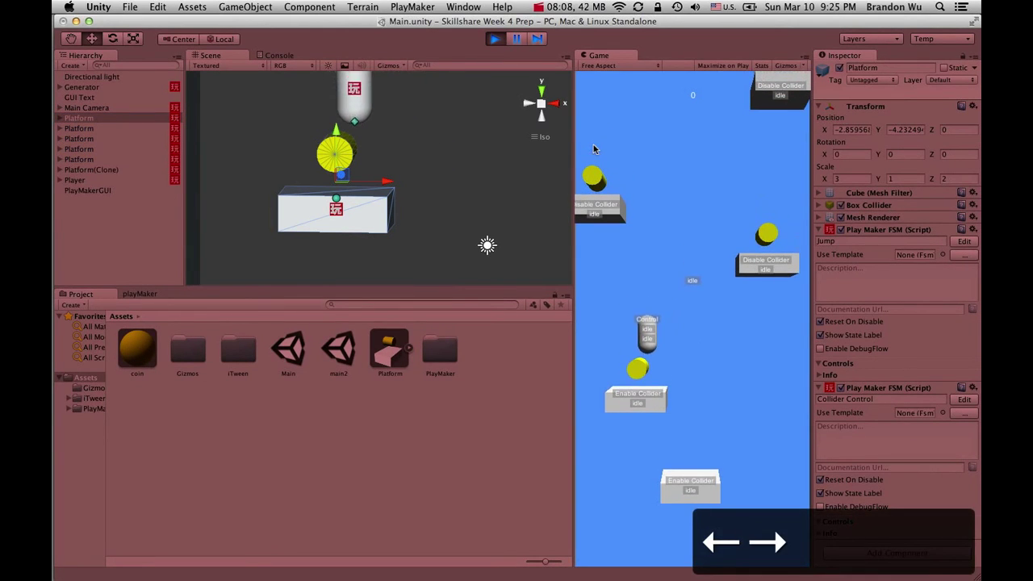
key("Right")
key("Left")
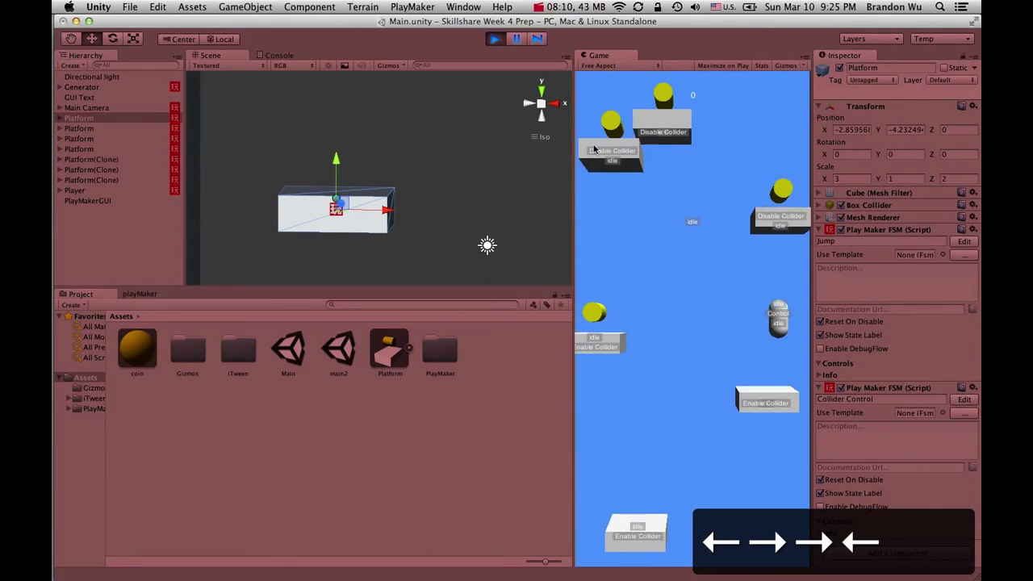
key("Right")
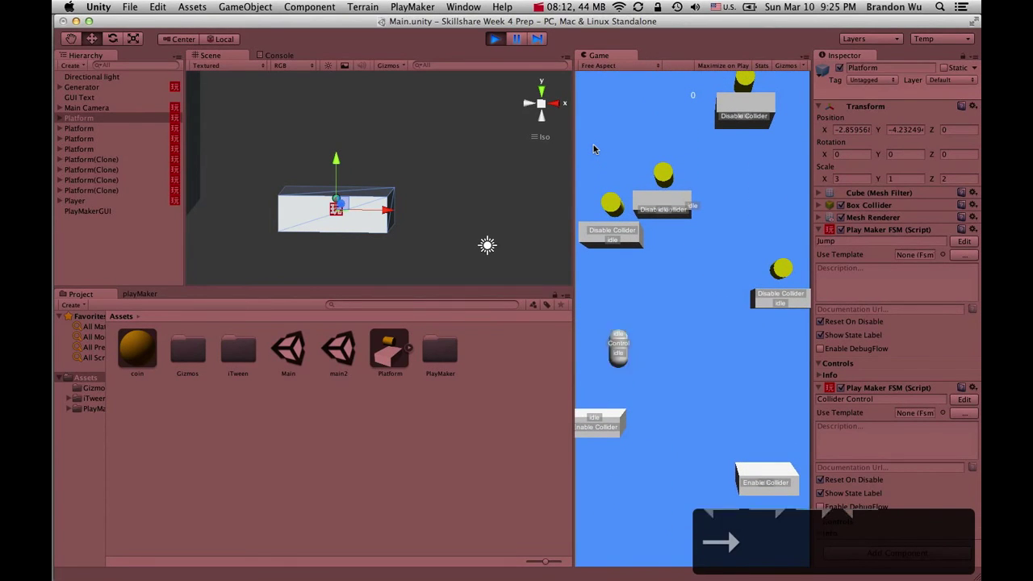
key("Left")
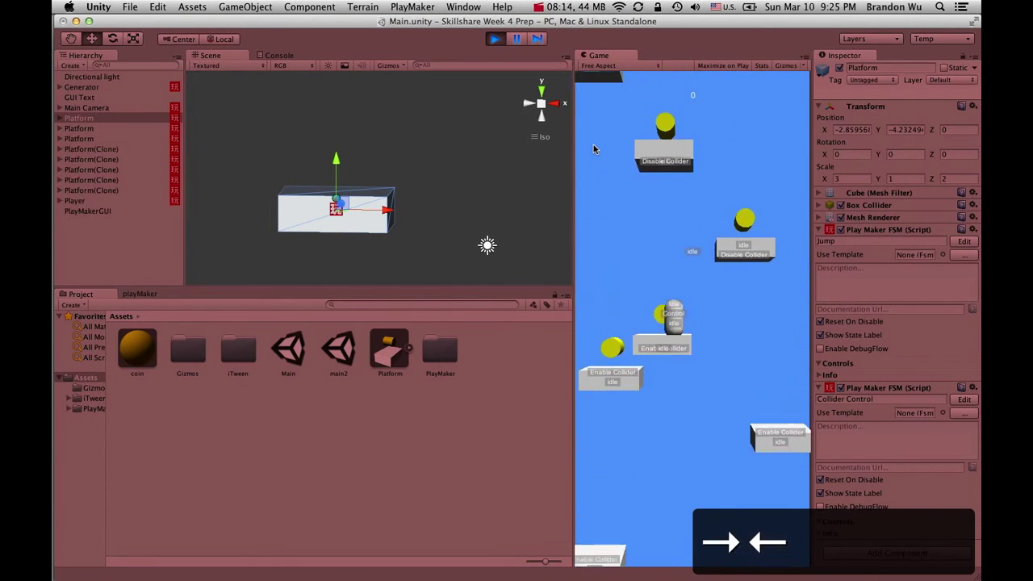
key("Right")
key("Right")
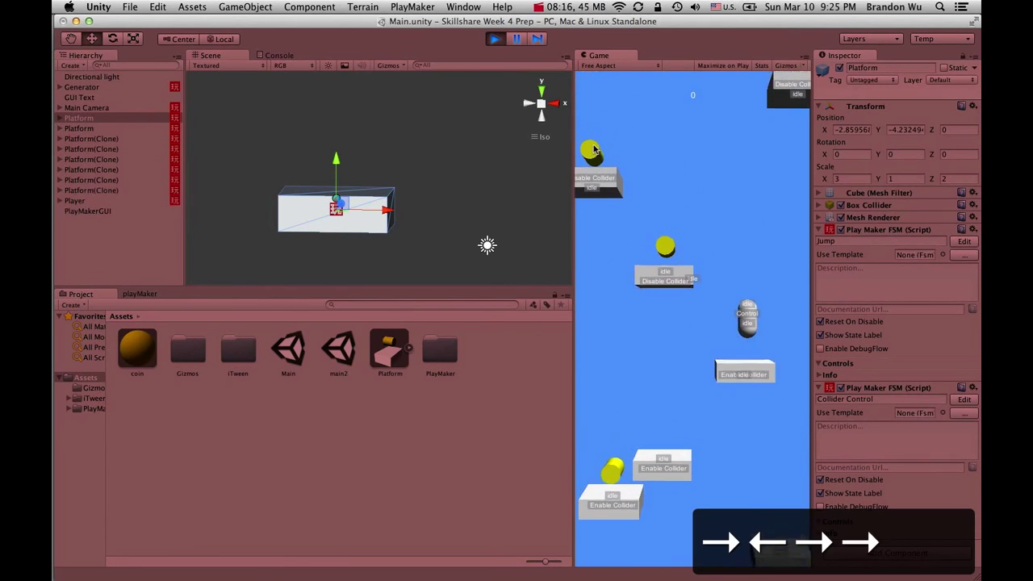
key("Left")
key("Left")
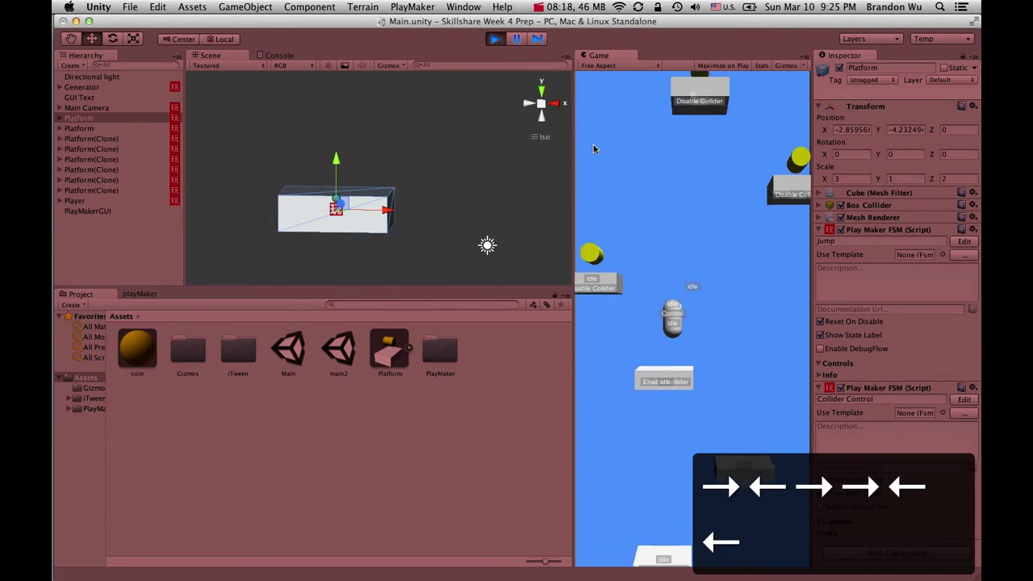
key("Left")
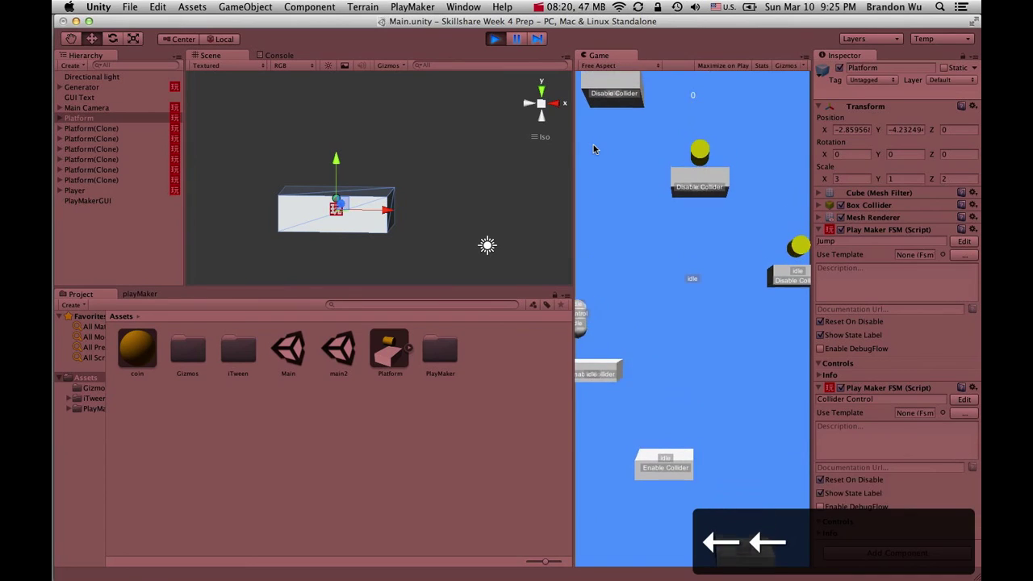
key("Right")
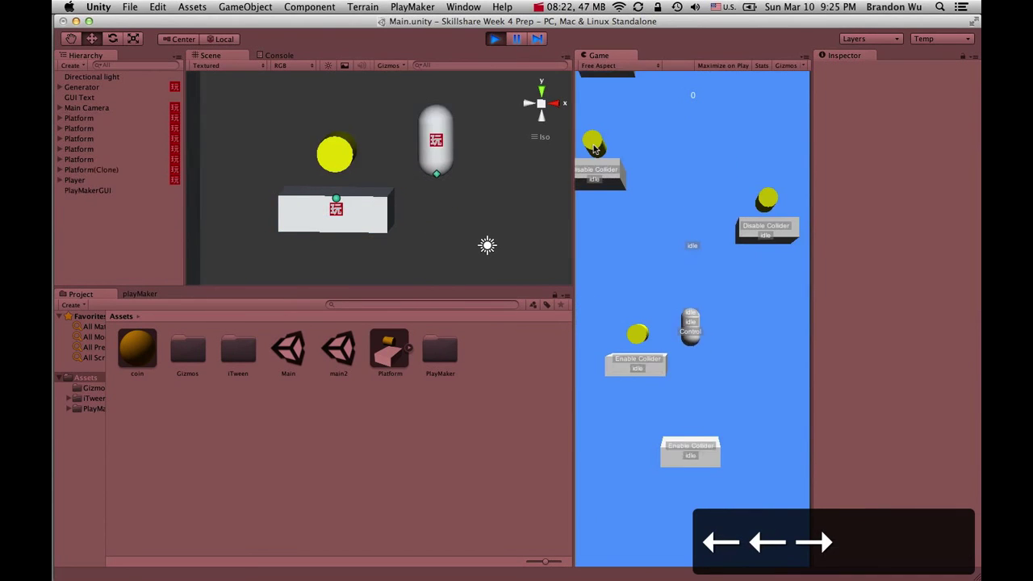
left_click(495, 39)
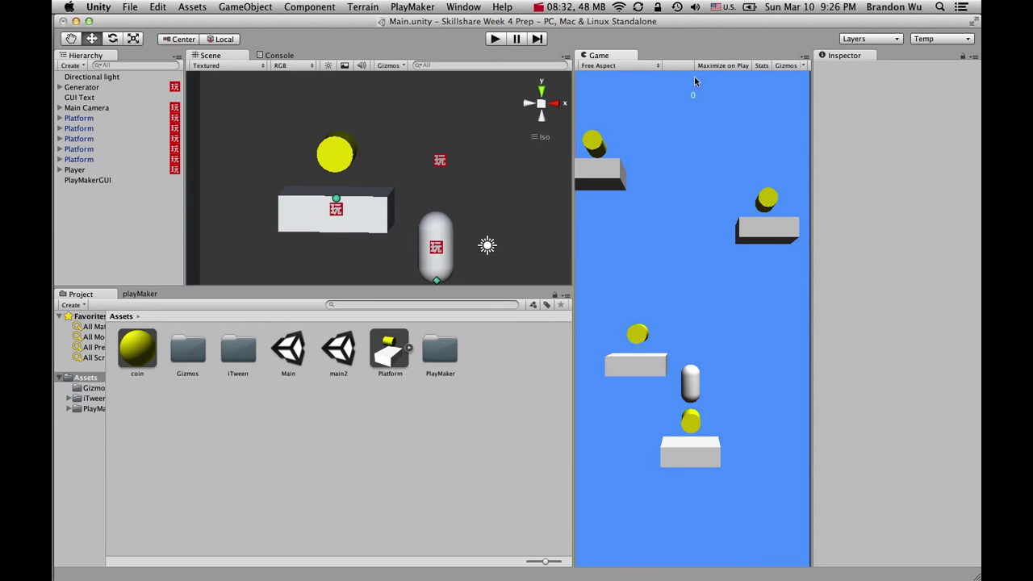
Step: Rename the GUI Text object as Score Text
left_click(123, 98)
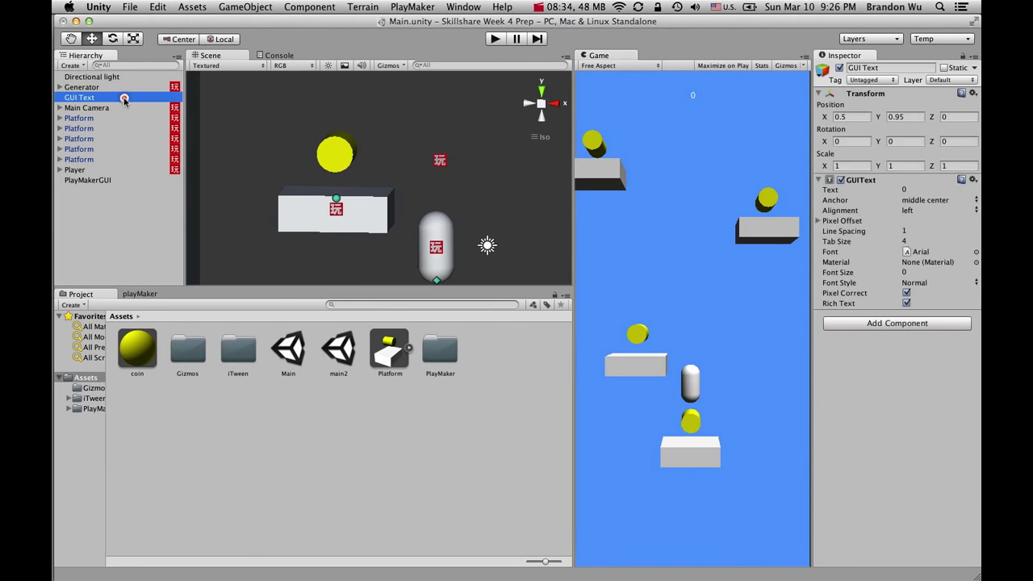
left_click(898, 68)
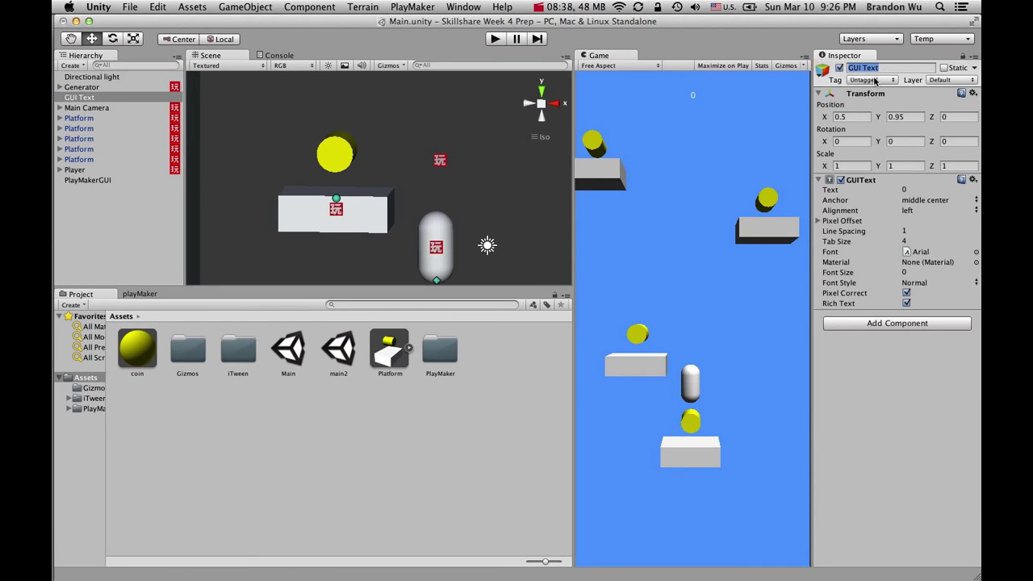
type("Score Text")
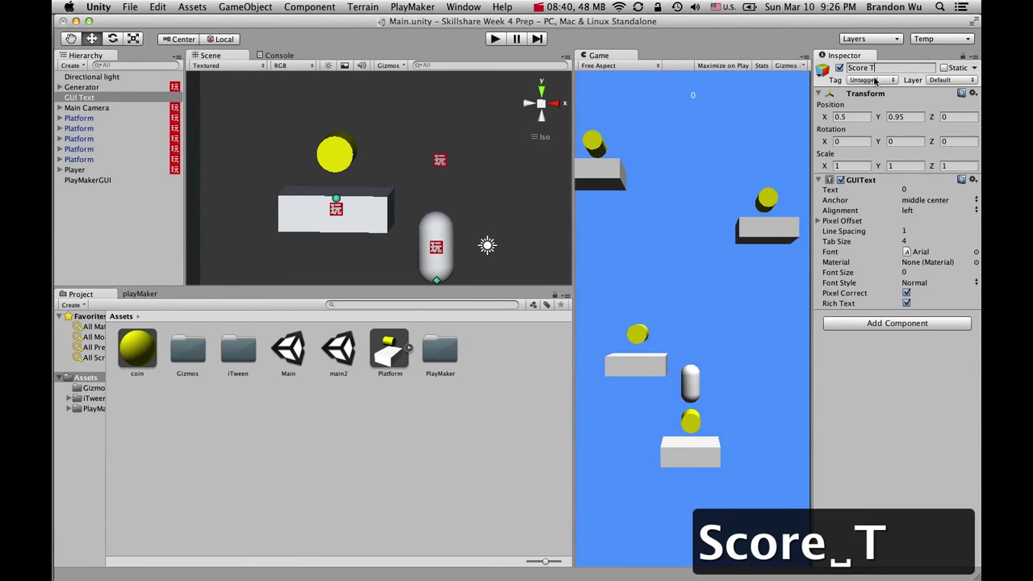
key("Return")
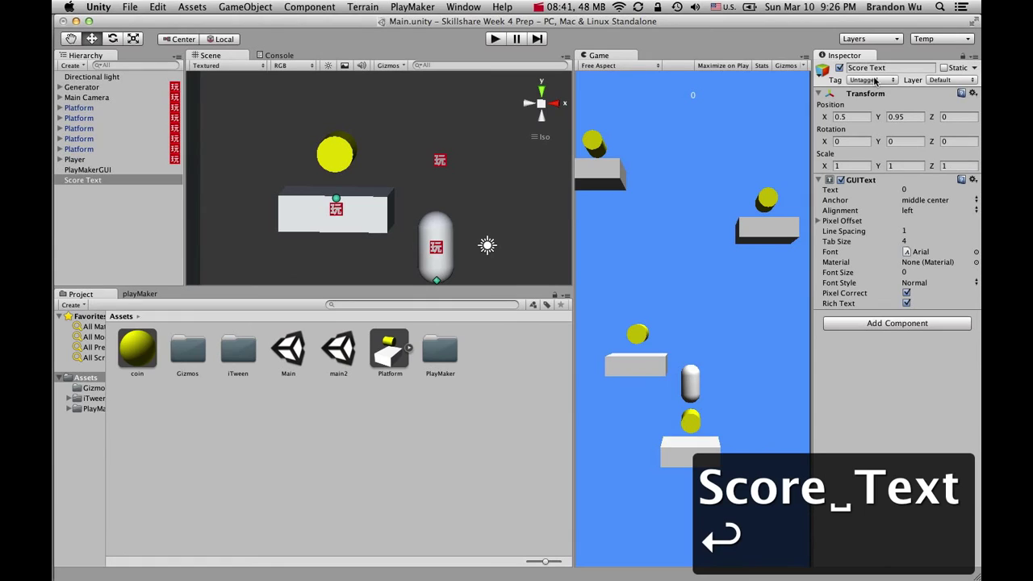
Step: Open the Player's Score FSM in the PlayMaker editor and collapse the Destroy Object action of its Score! state
left_click(90, 160)
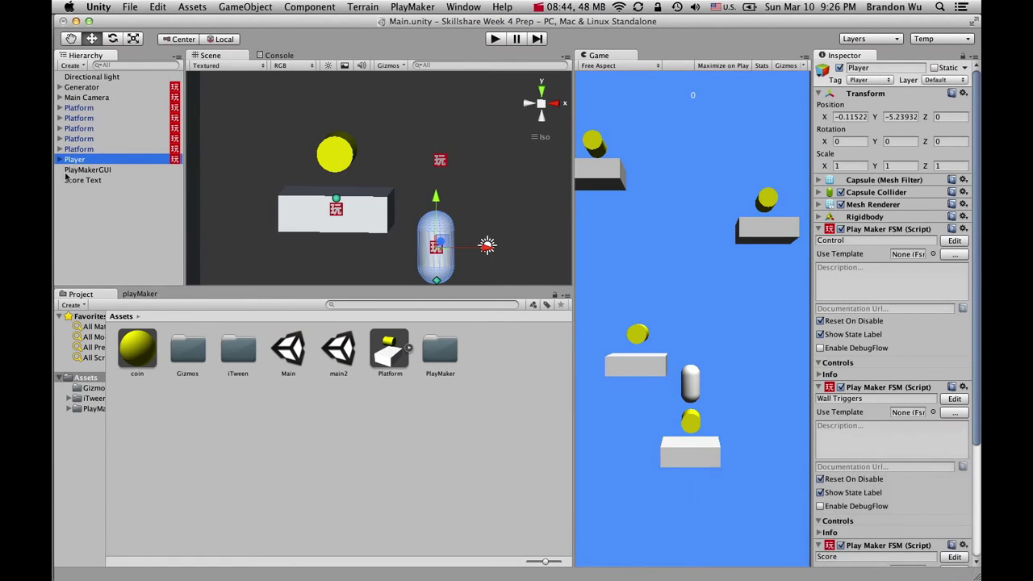
left_click(140, 293)
left_click(148, 304)
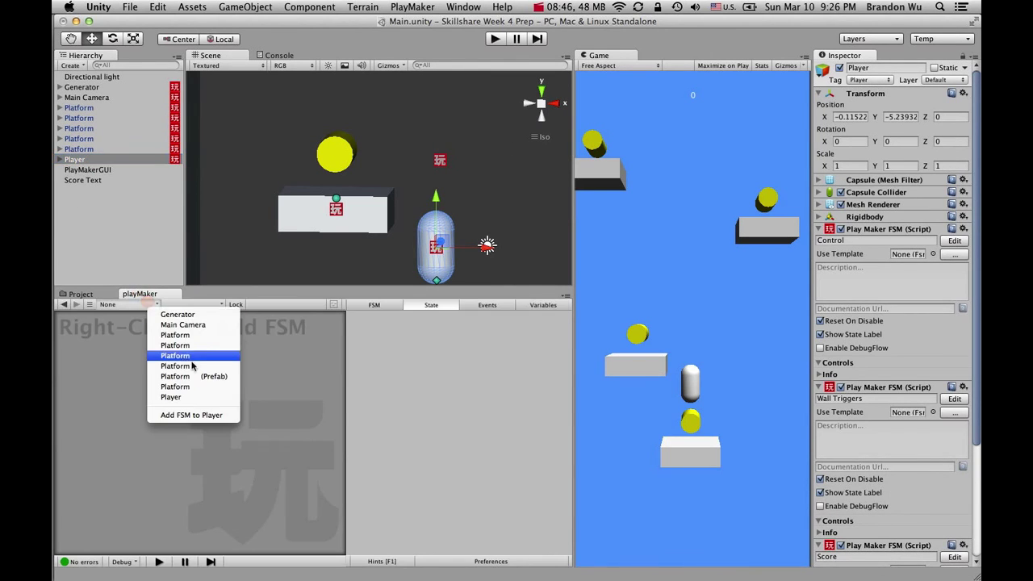
left_click(203, 396)
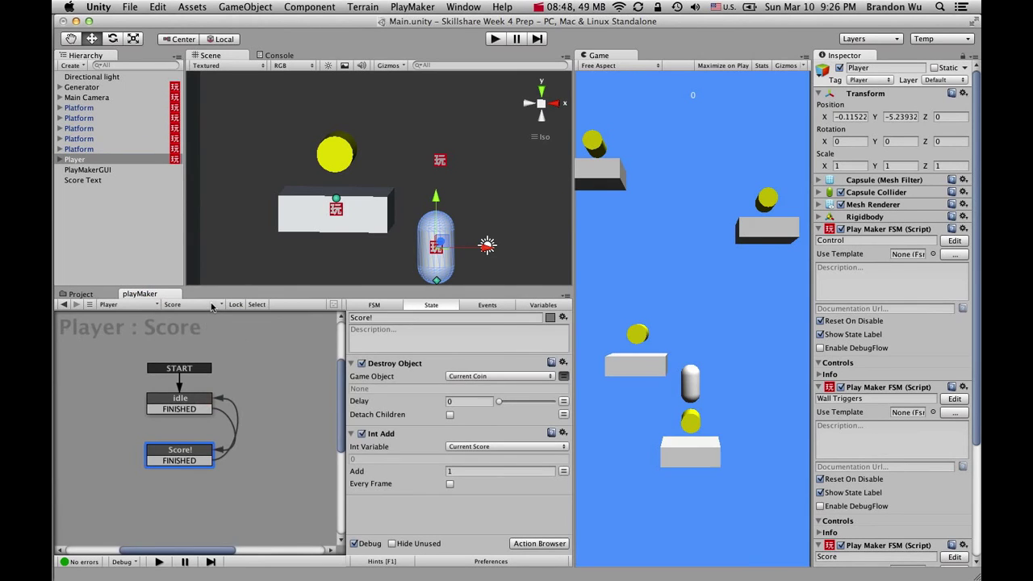
left_click(352, 364)
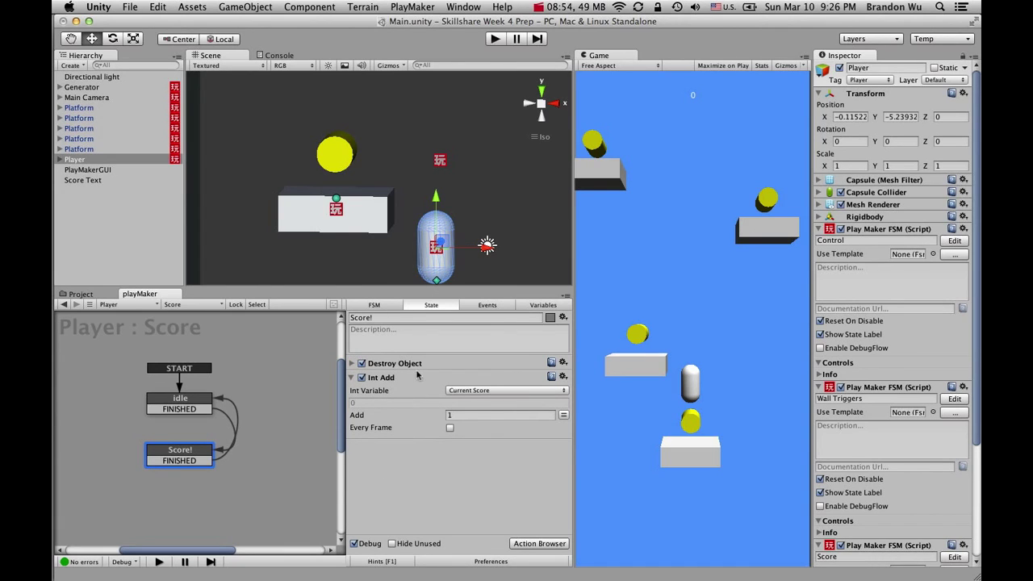
left_click(539, 543)
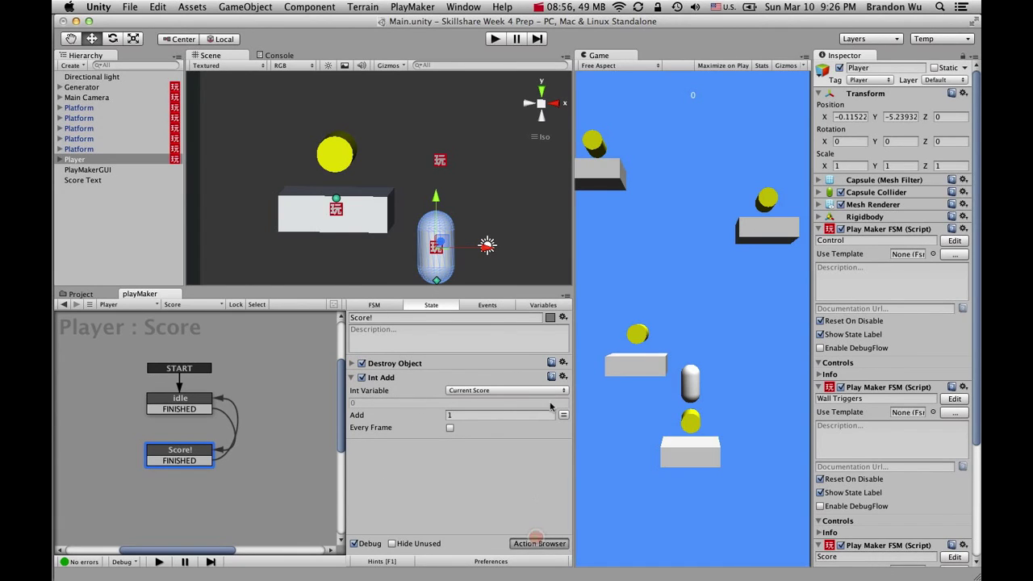
Step: Add a String variable named Score to the Player's Score FSM
left_click(543, 305)
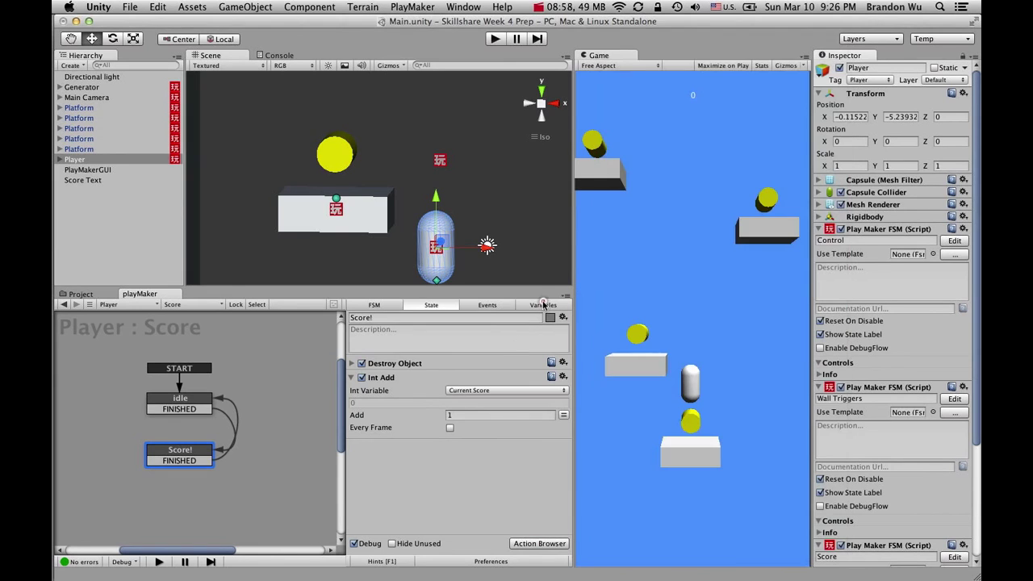
left_click(463, 524)
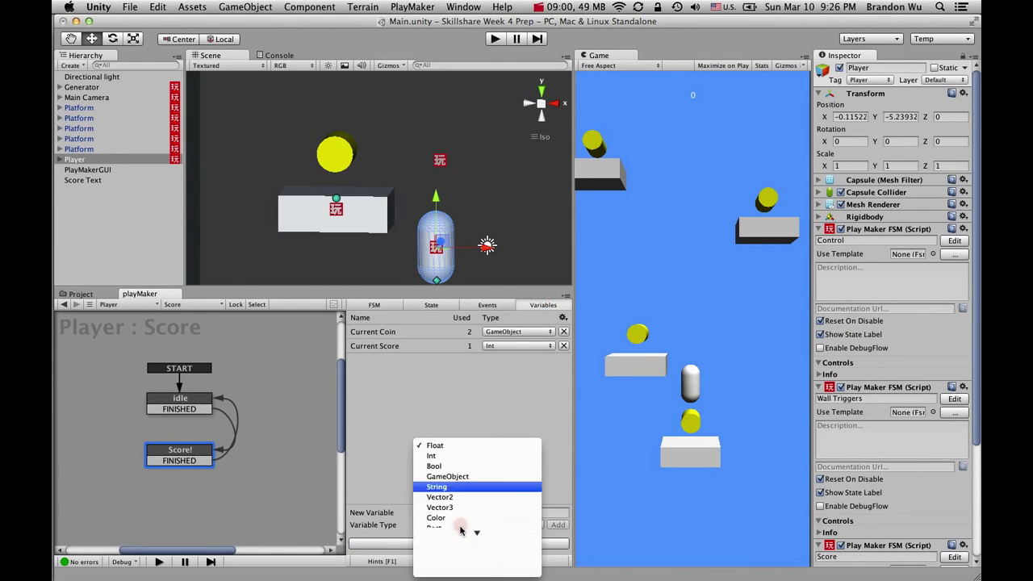
left_click(454, 488)
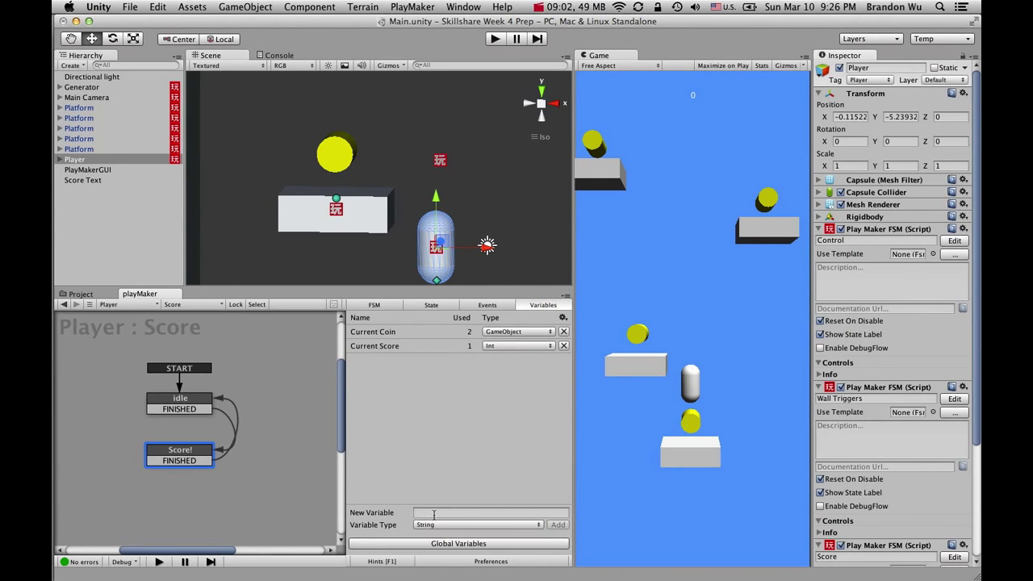
left_click(434, 514)
type("Score")
key("Return")
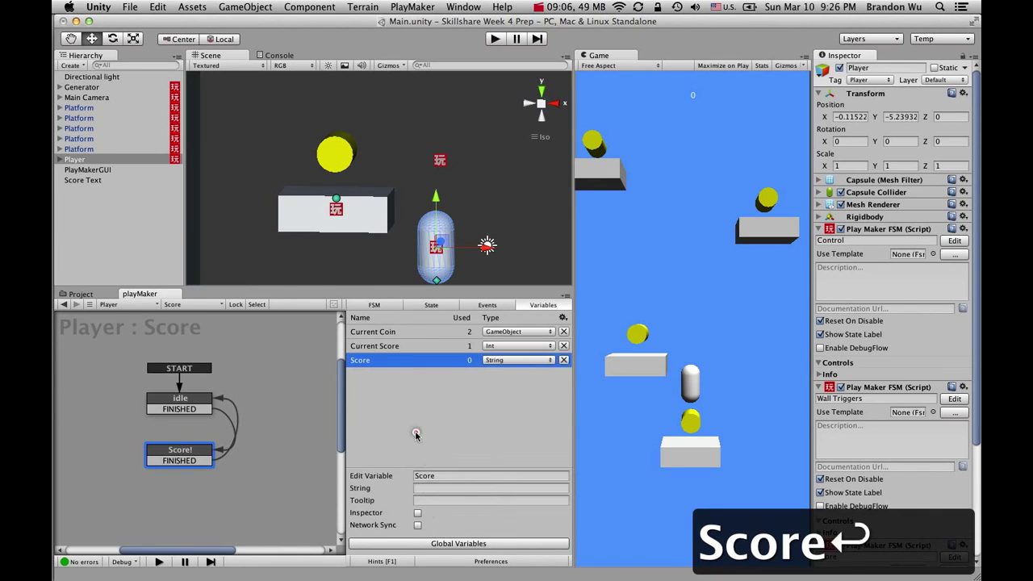
left_click(416, 435)
left_click(444, 360)
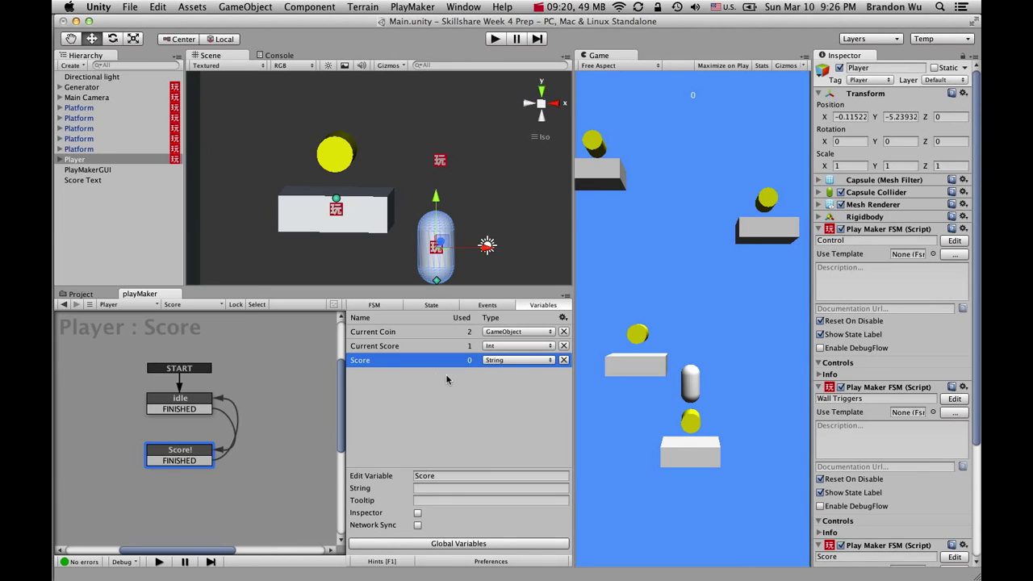
Step: Find the Convert Int To String action and add it below Int Add in the Score! state
left_click(429, 305)
left_click(538, 543)
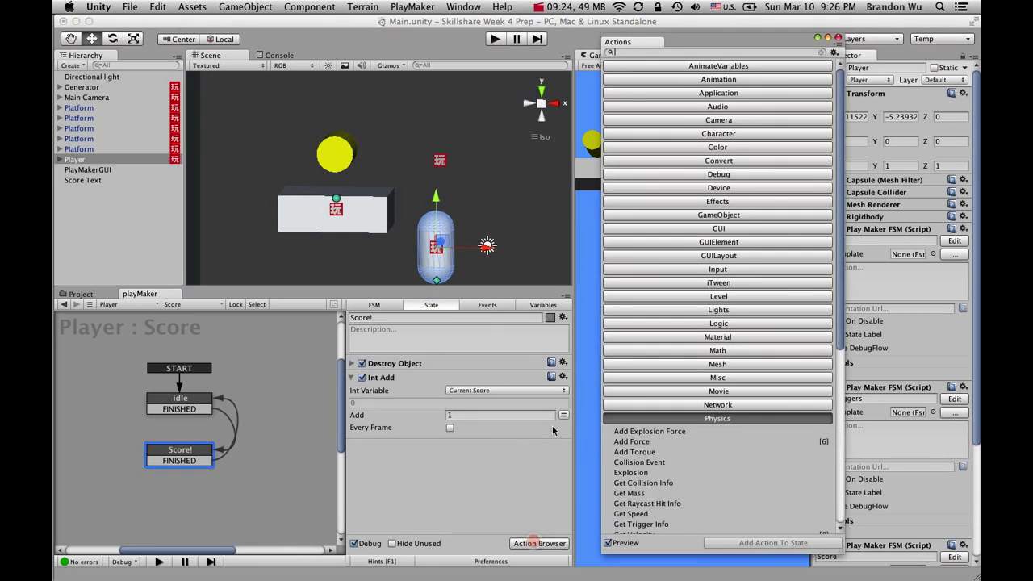
type("int stinr")
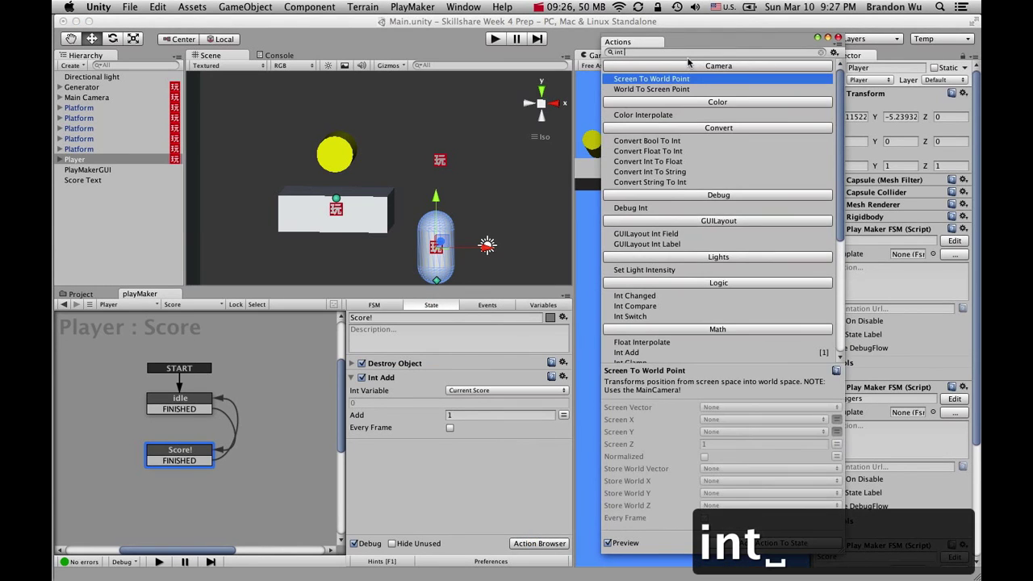
key("BackSpace")
key("BackSpace")
key("BackSpace")
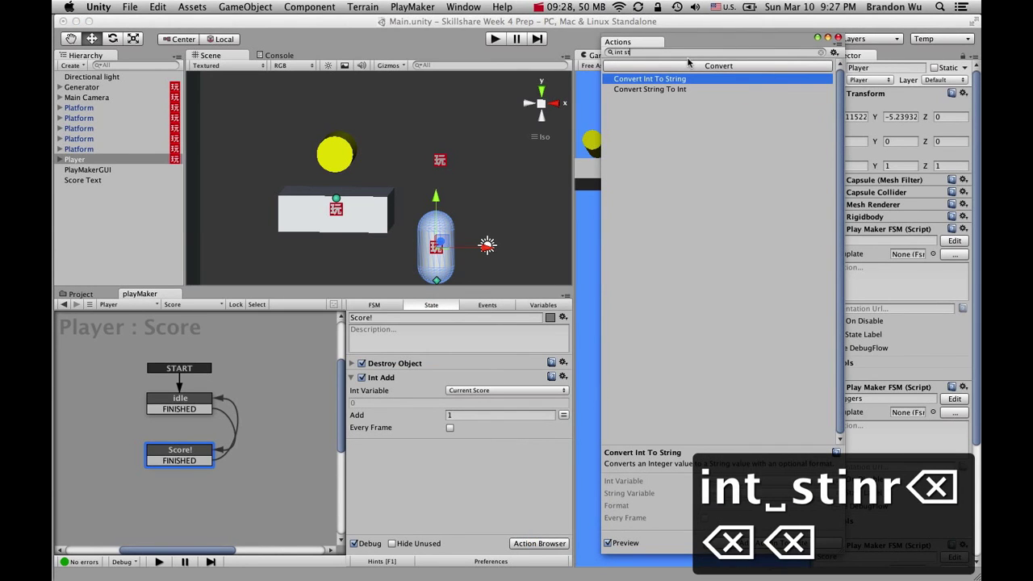
left_click_drag(665, 79, 462, 467)
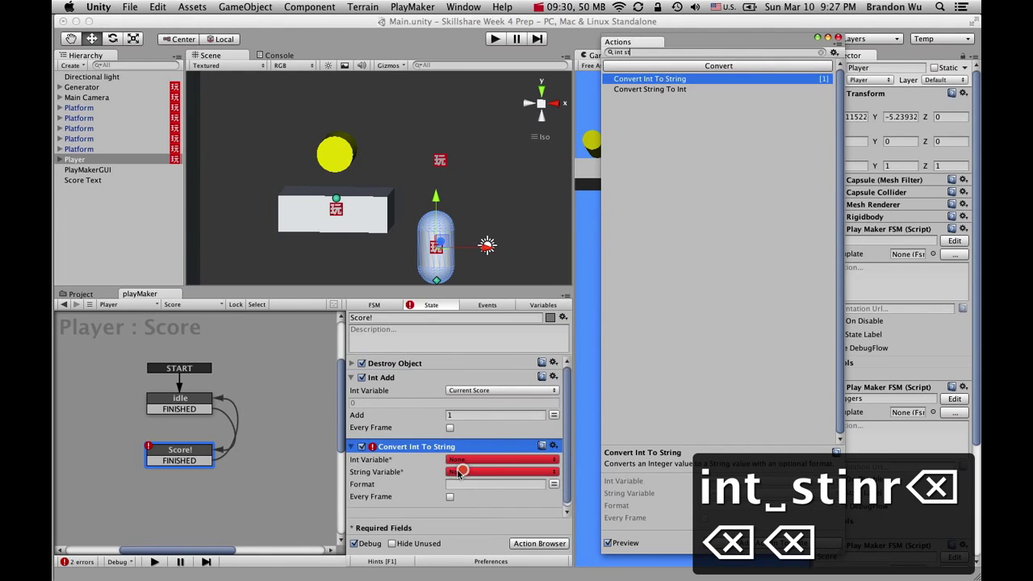
Step: Set the Convert Int To String action's Int Variable to Current Score and its String Variable to Score
left_click(473, 459)
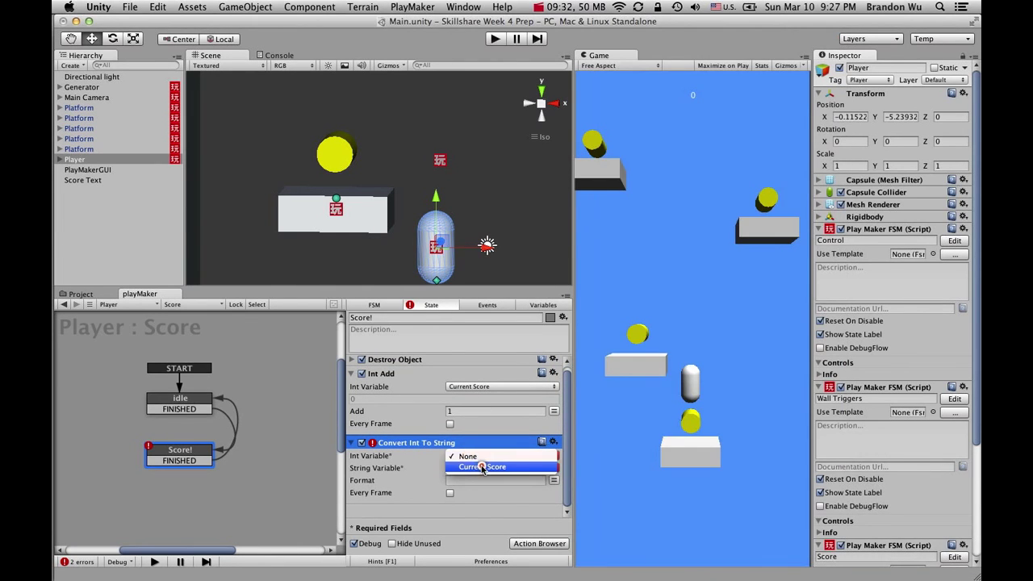
left_click(476, 468)
left_click(476, 480)
left_click(472, 494)
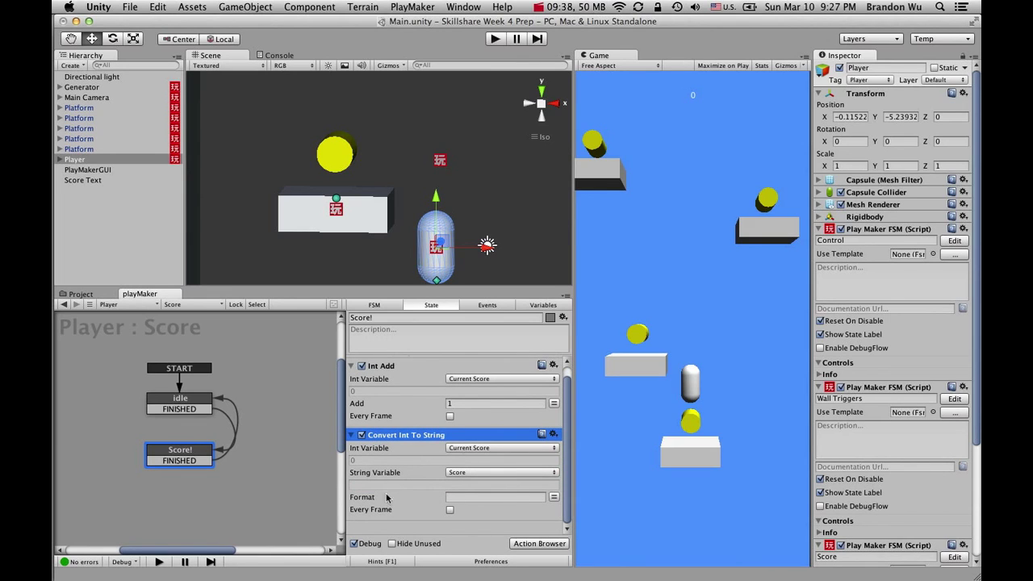
Step: Find the Set GUI Text action and add it to the Score! state
left_click(543, 545)
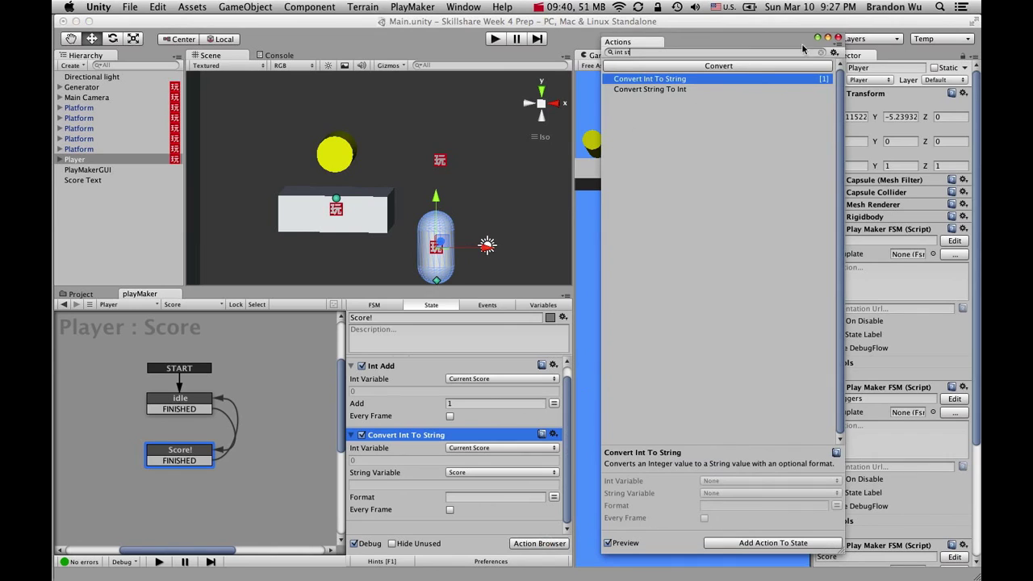
left_click(822, 53)
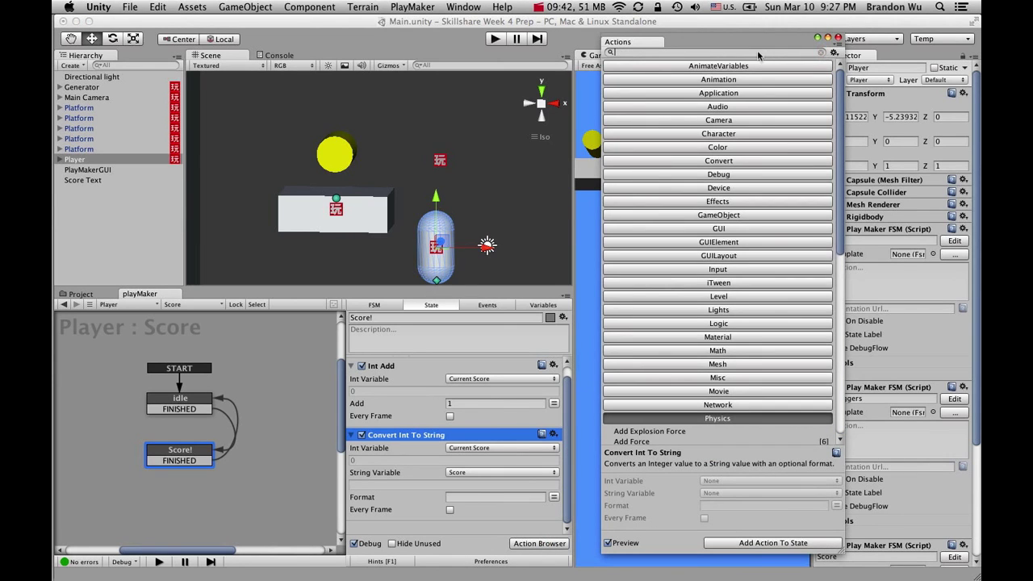
type("gui")
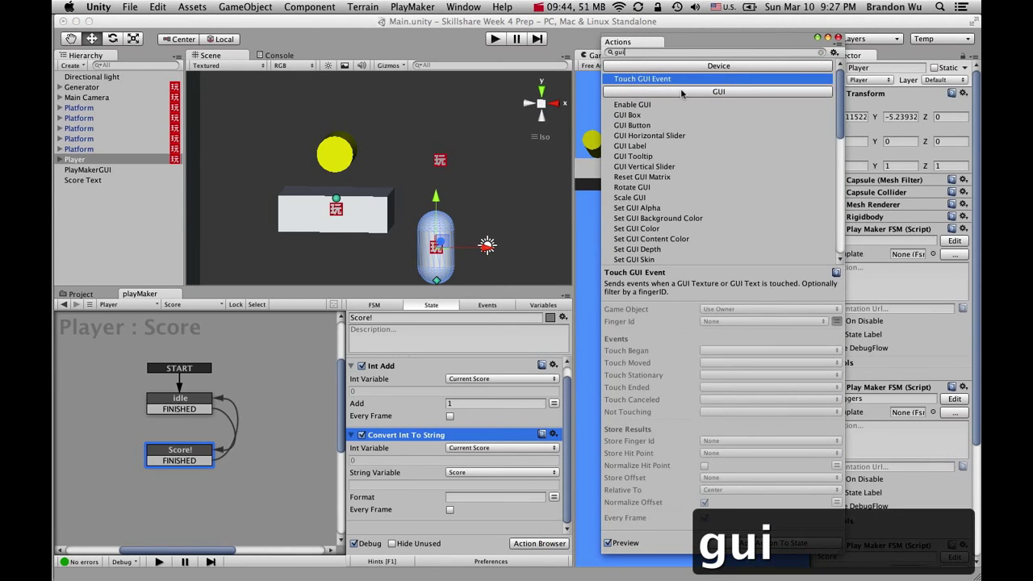
type(" text")
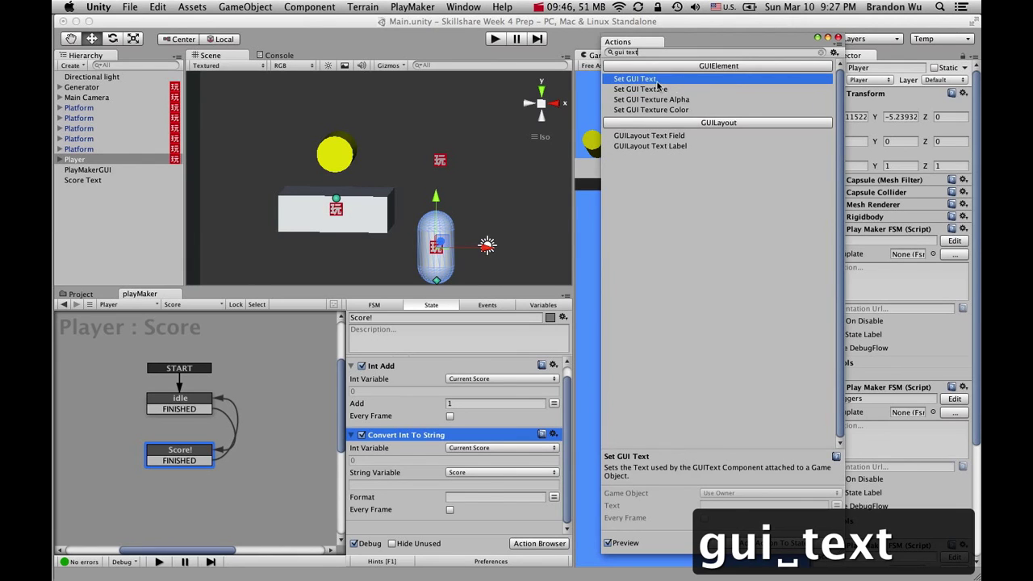
double_click(658, 80)
Step: Reorder the Score! state's actions so Set GUI Text follows Convert Int To String, and collapse Int Add
scroll(470, 462, "down", 1)
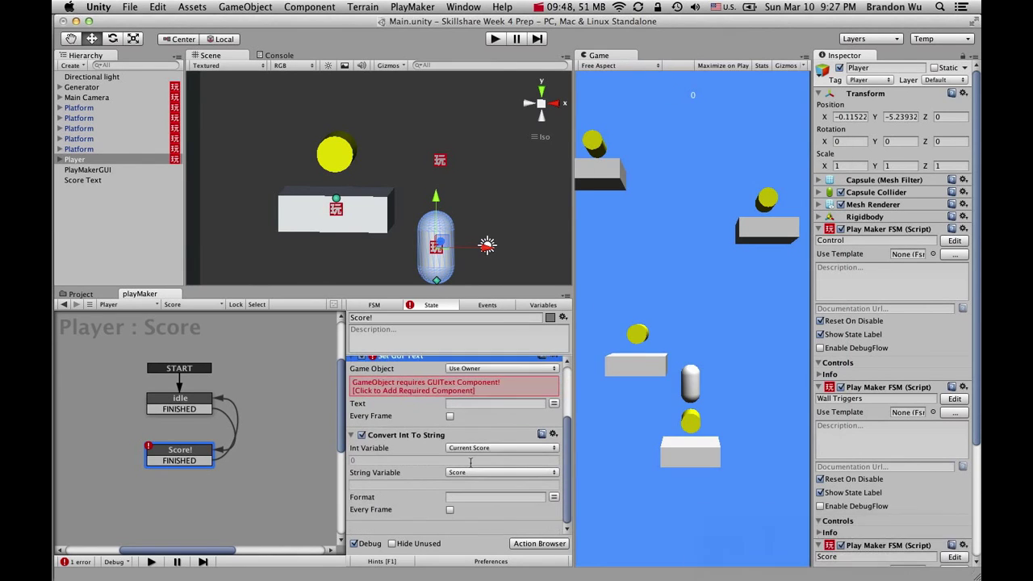
scroll(451, 454, "up", 3)
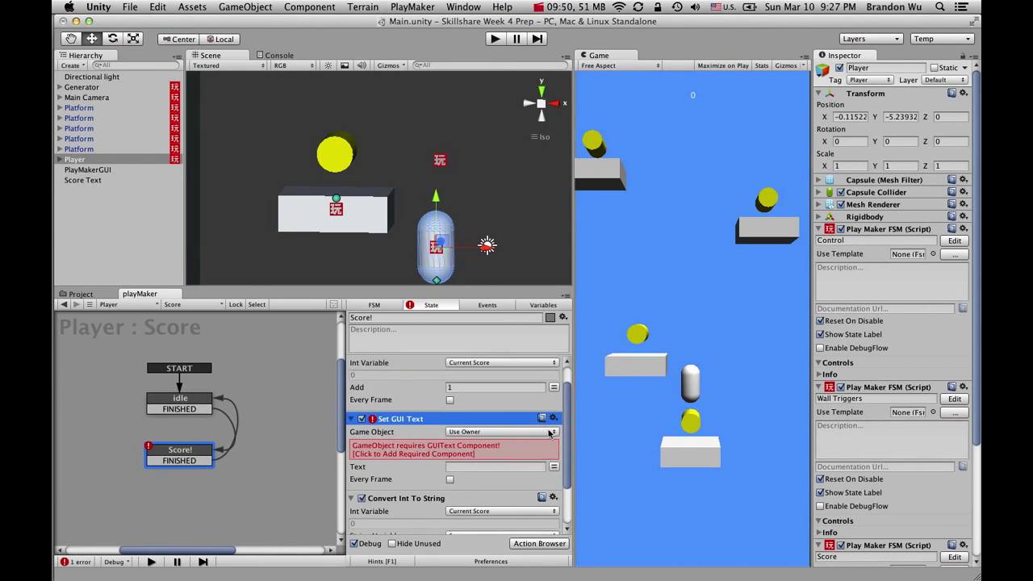
left_click_drag(420, 419, 423, 509)
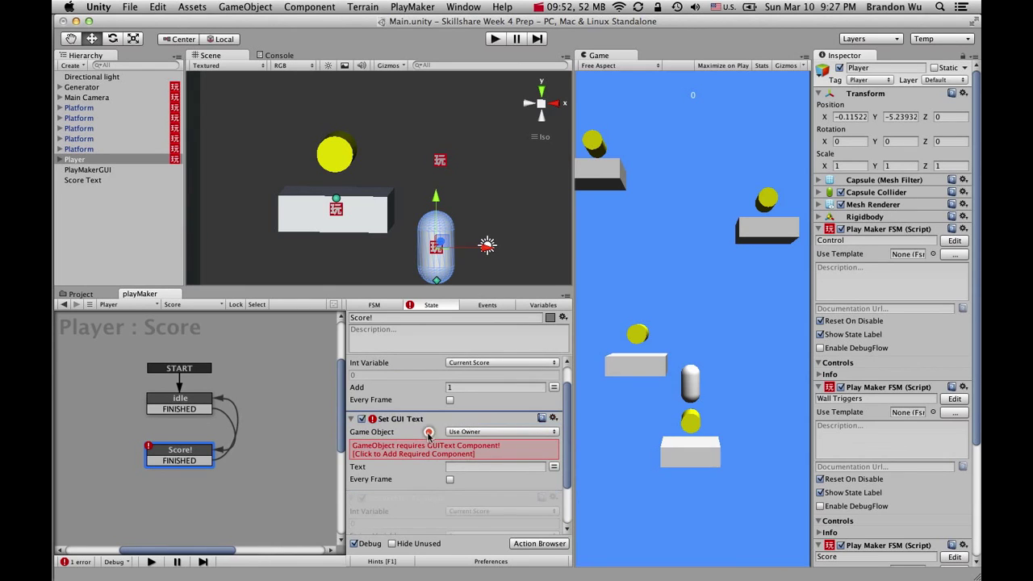
scroll(421, 434, "up", 3)
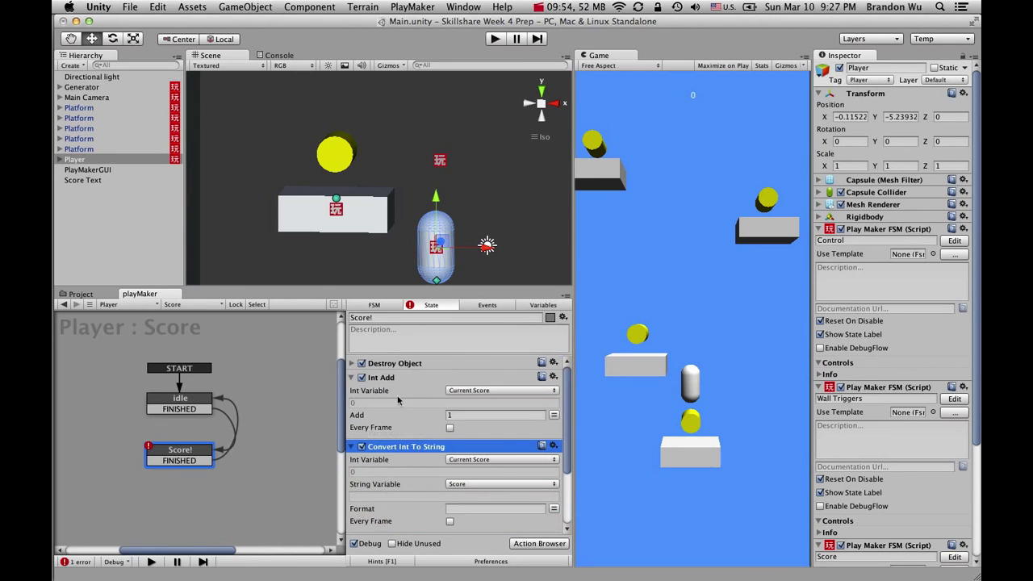
left_click(351, 378)
scroll(417, 420, "down", 2)
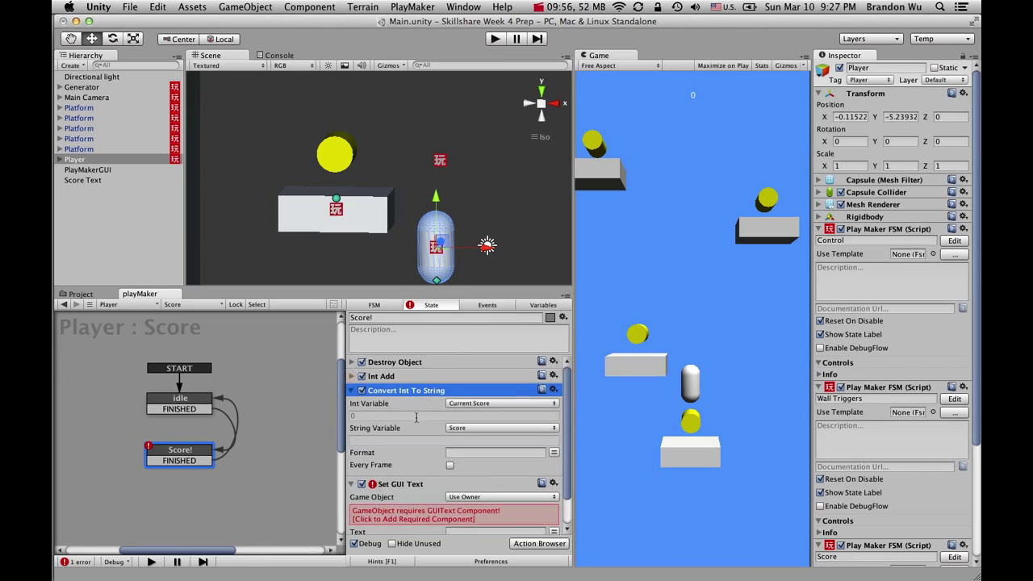
Step: Set the Set GUI Text action's Game Object to Specify Game Object and assign the Score Text object to it
left_click(113, 178)
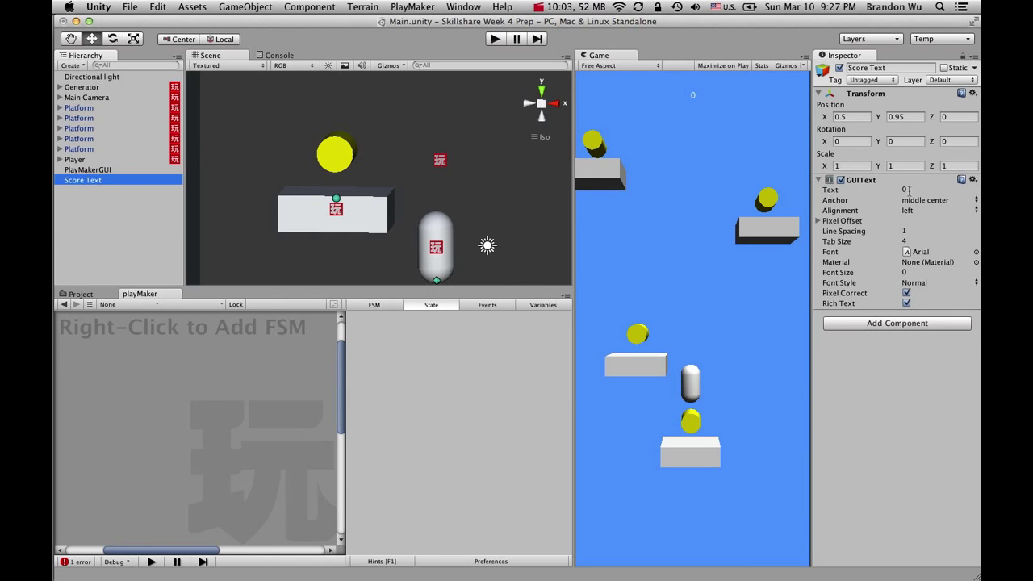
left_click(98, 160)
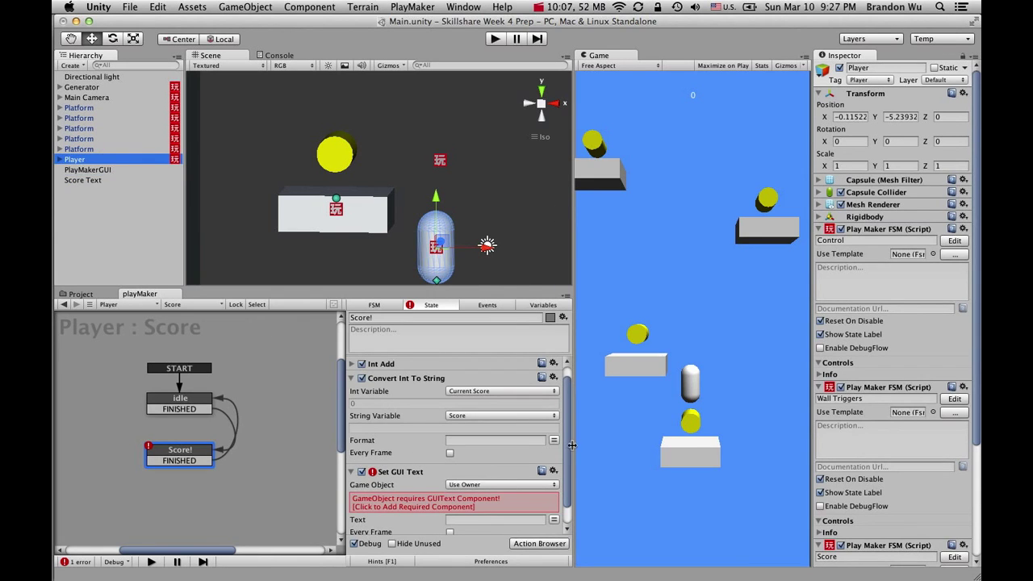
scroll(569, 446, "down", 2)
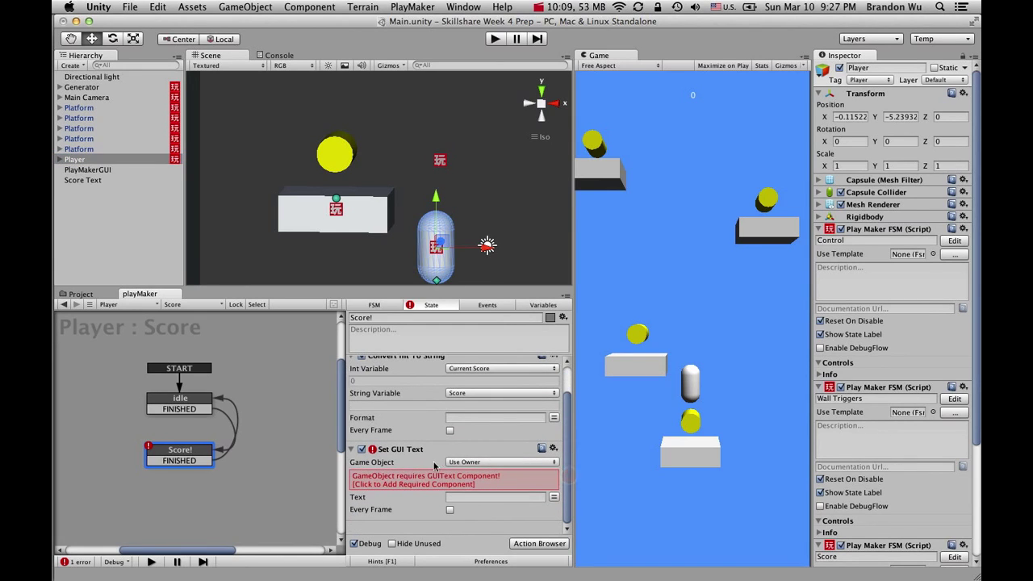
left_click(476, 461)
left_click(488, 464)
left_click(490, 465)
left_click(489, 473)
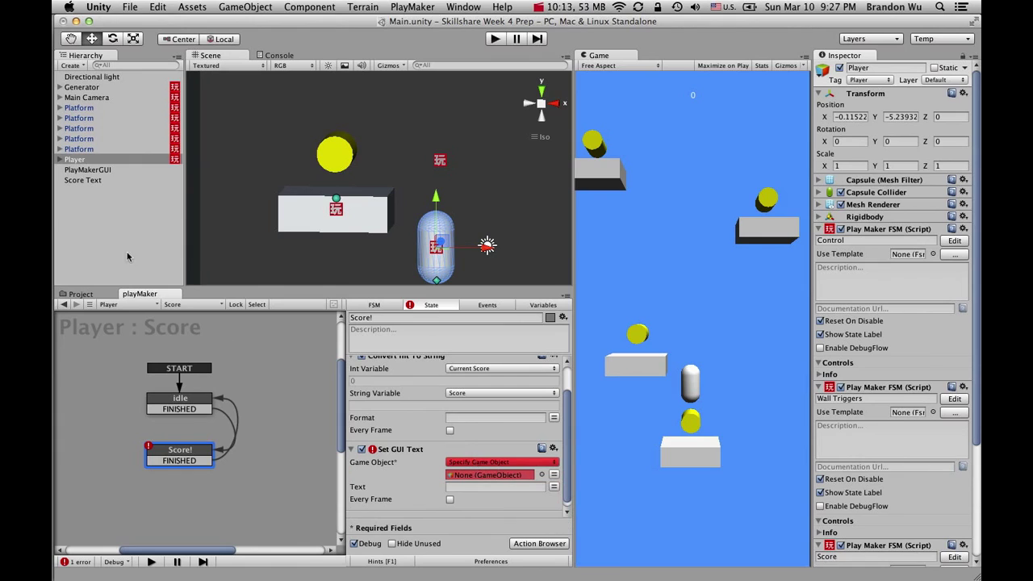
left_click_drag(95, 186, 469, 475)
left_click(89, 180)
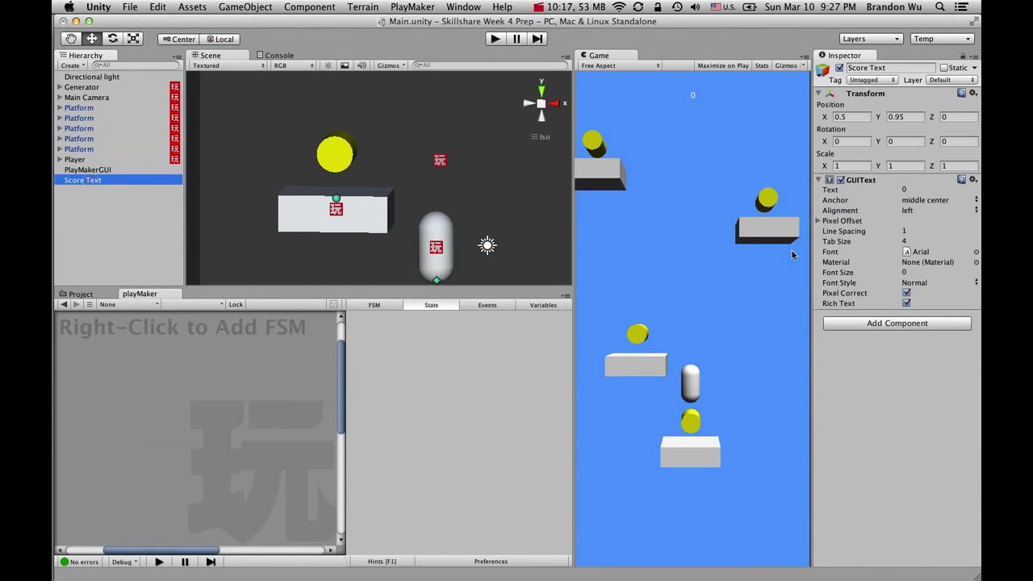
left_click(158, 159)
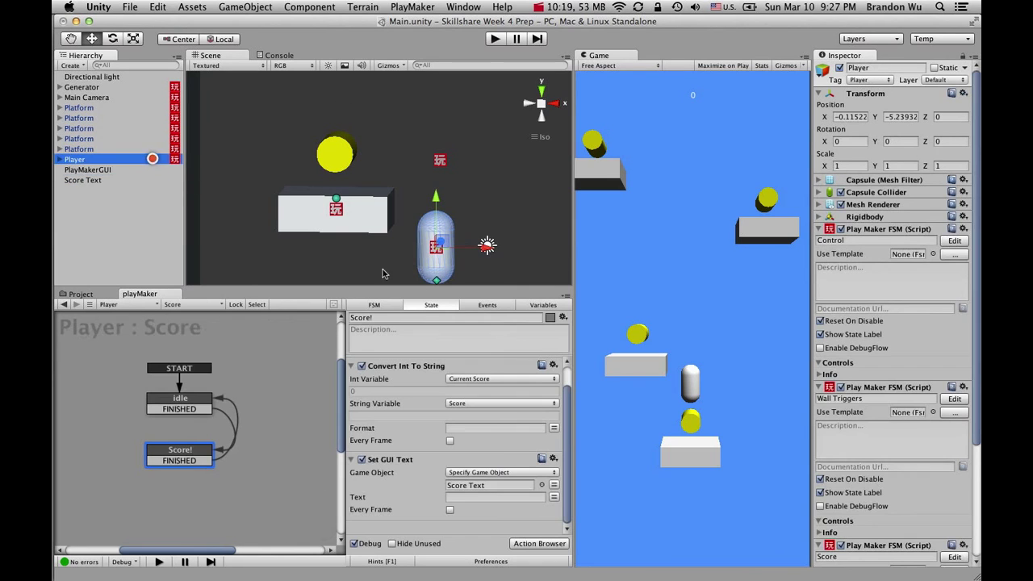
Step: Bind the Set GUI Text action's Text to the Score variable
left_click(554, 498)
left_click(536, 498)
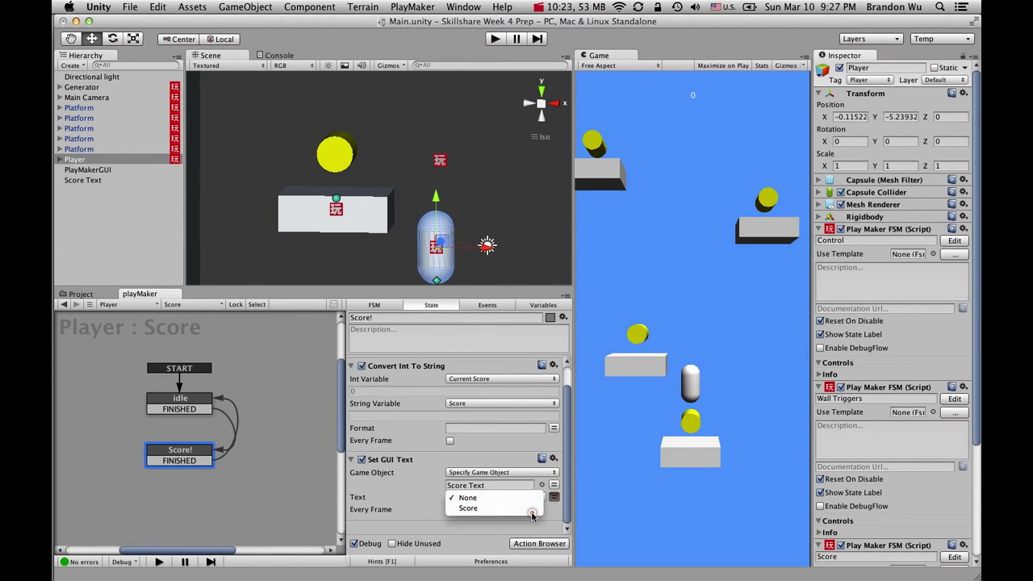
left_click(524, 508)
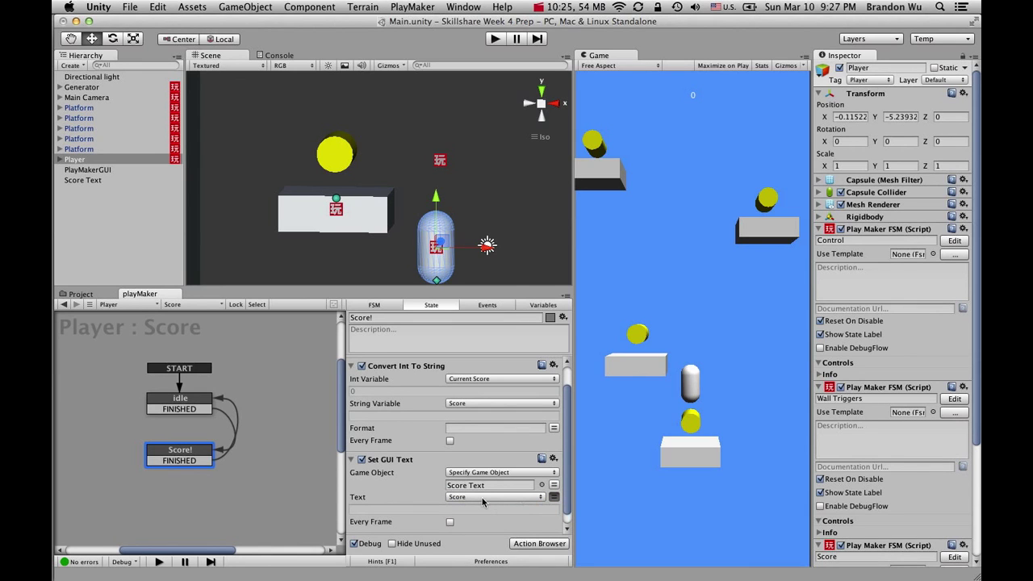
Step: Save the scene and play-test the game, steering the Player between platforms to collect Coins and check the Score Text
key("super+s")
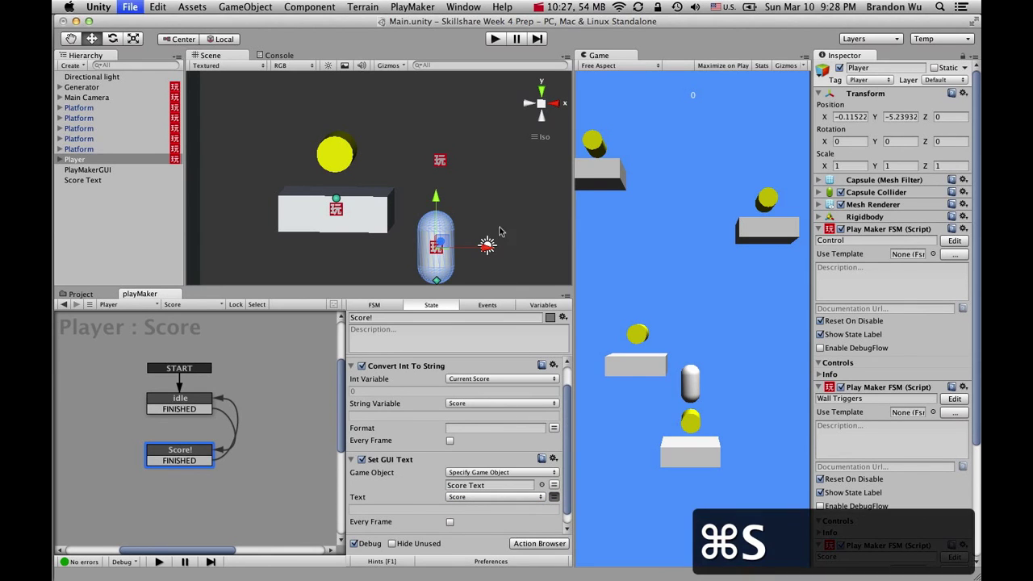
left_click(495, 38)
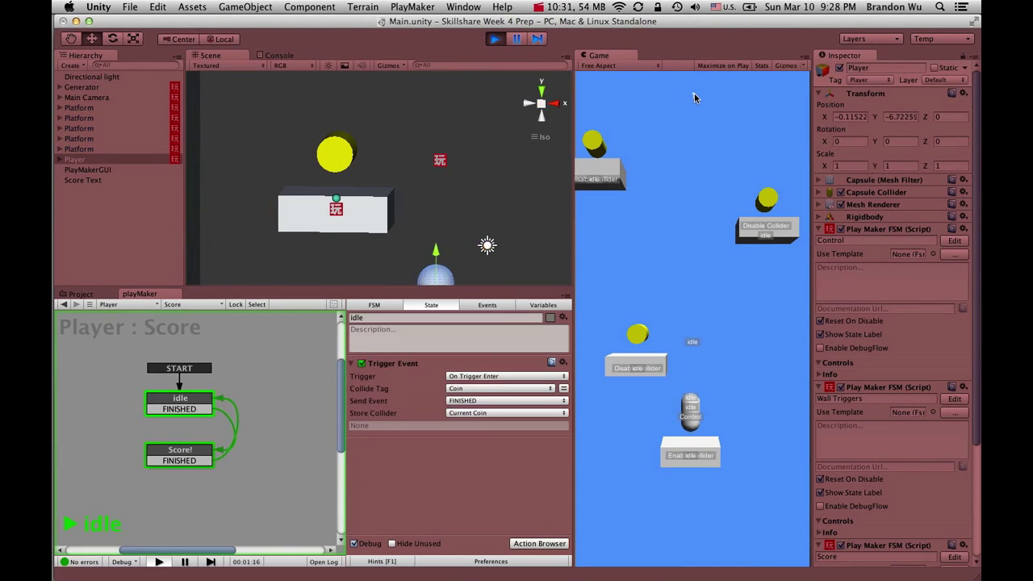
key("Left")
key("Left")
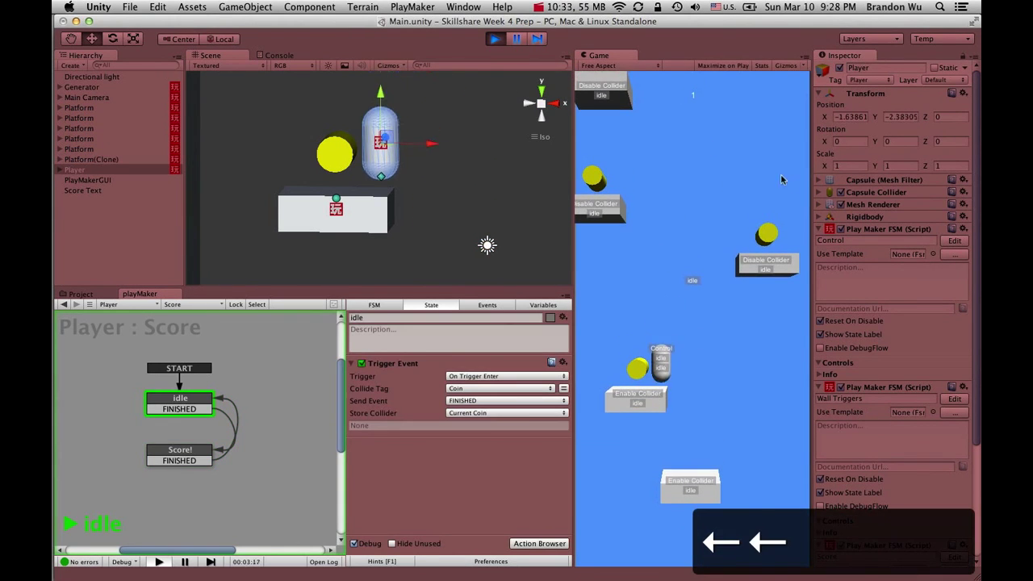
key("Left")
key("Left")
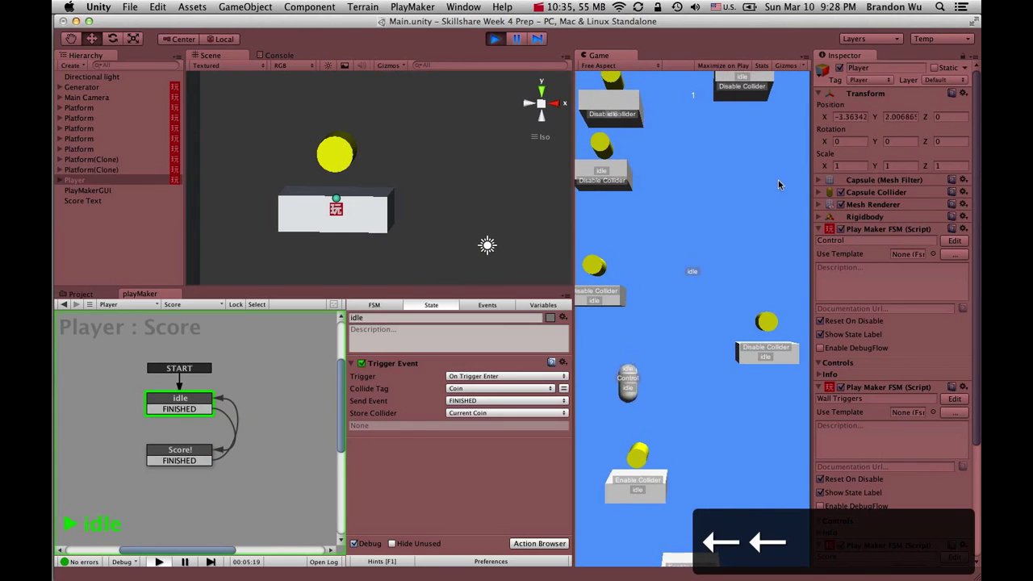
key("Right")
key("Right")
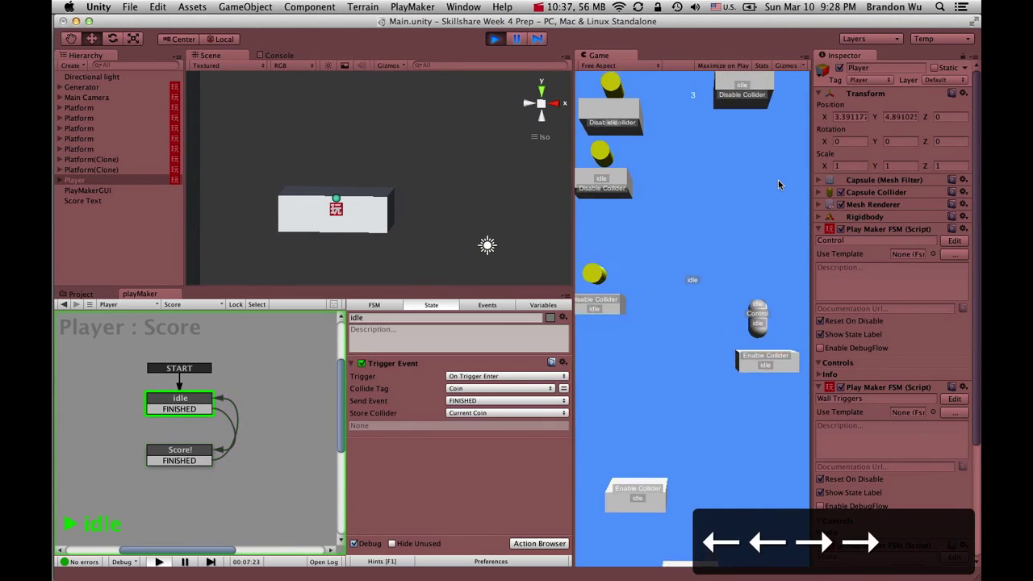
key("Left")
key("Left")
key("Left")
key("Right")
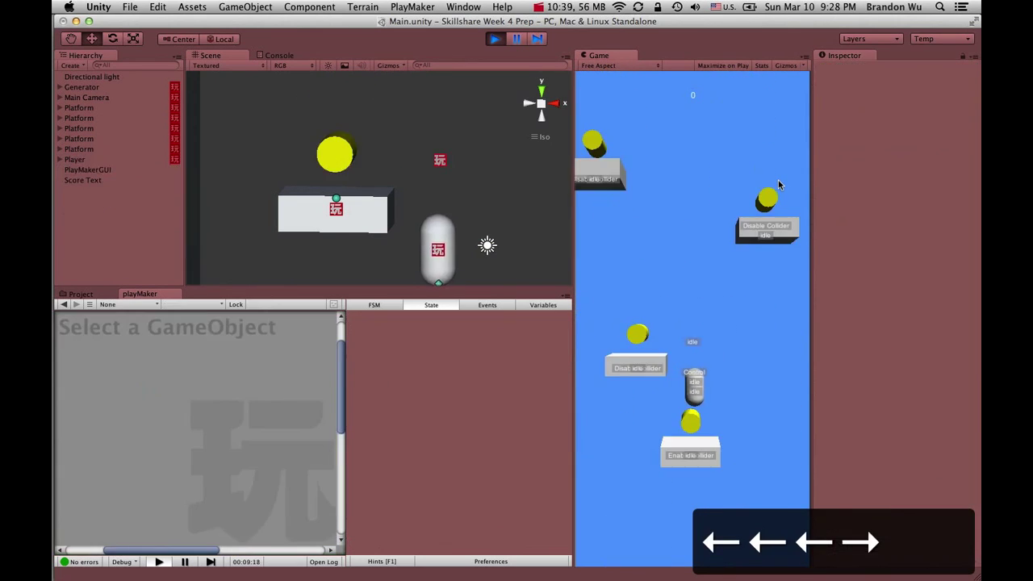
Step: Play a second round after the level restarts, collecting Coins on higher platforms to check that the score counts from zero
key("Left")
key("Right")
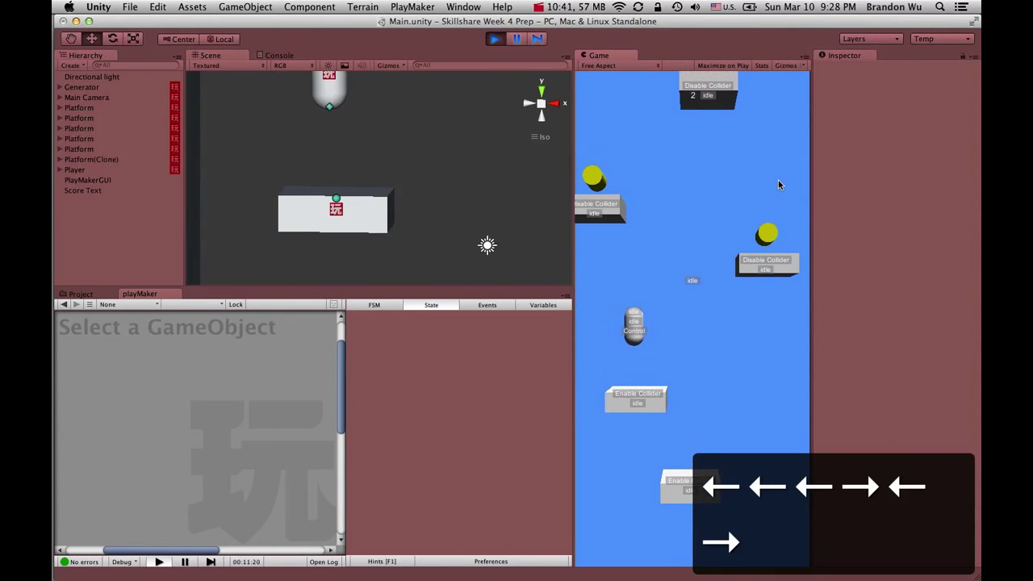
key("Right")
key("Left")
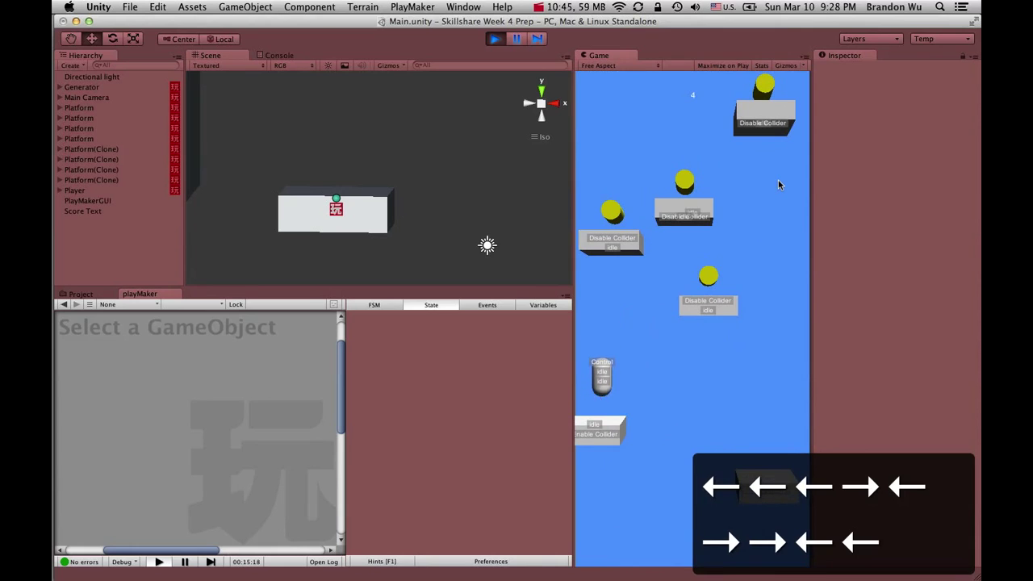
key("Left")
key("Right")
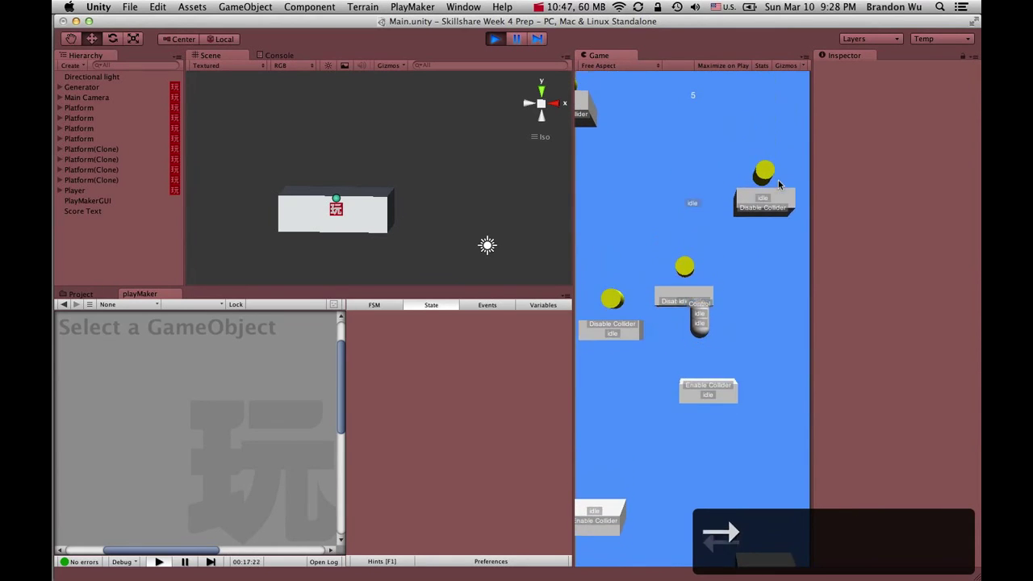
key("Left")
key("Left")
key("Left")
key("Left")
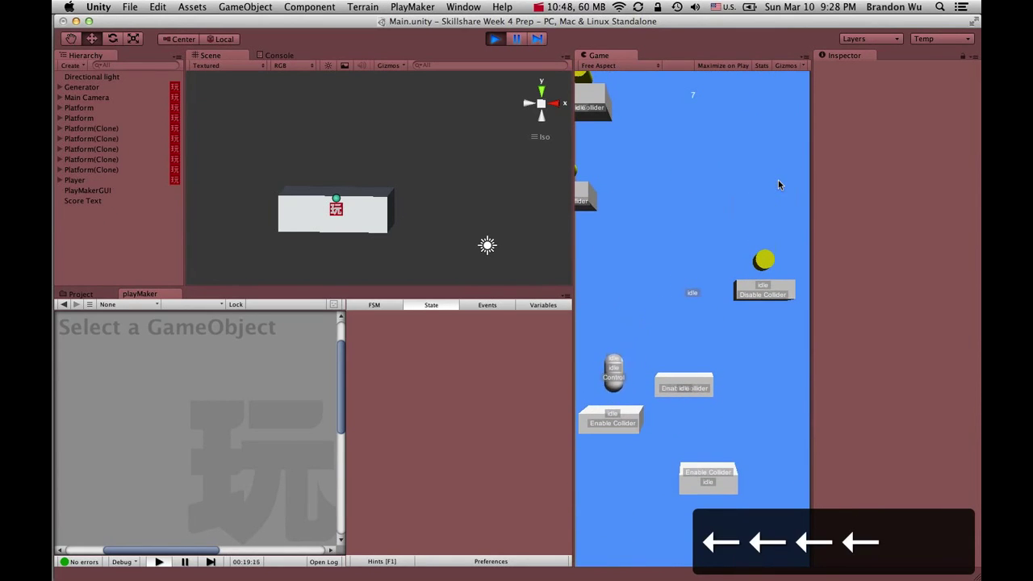
key("Left")
key("Left")
key("Left")
key("Left")
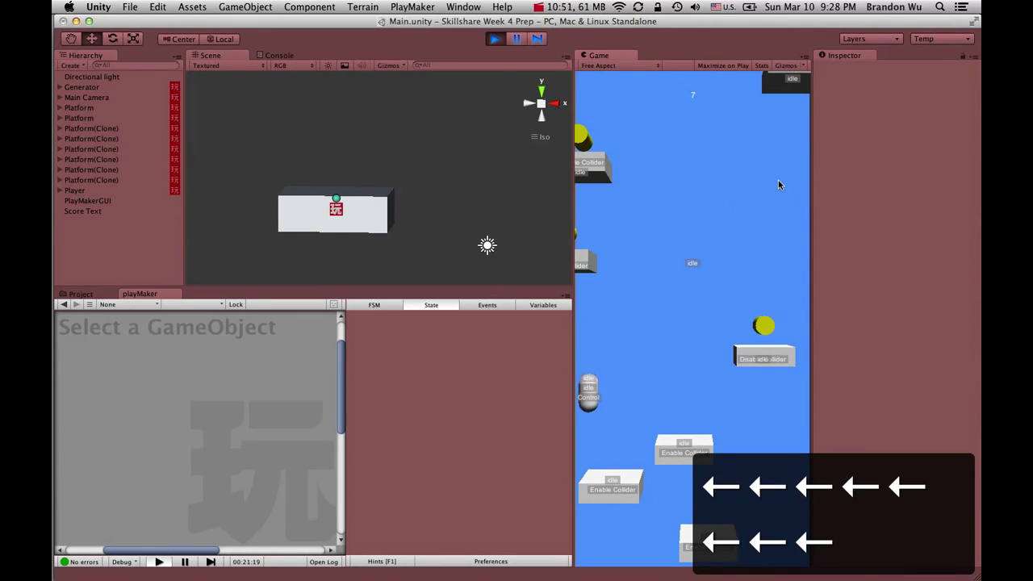
key("Left")
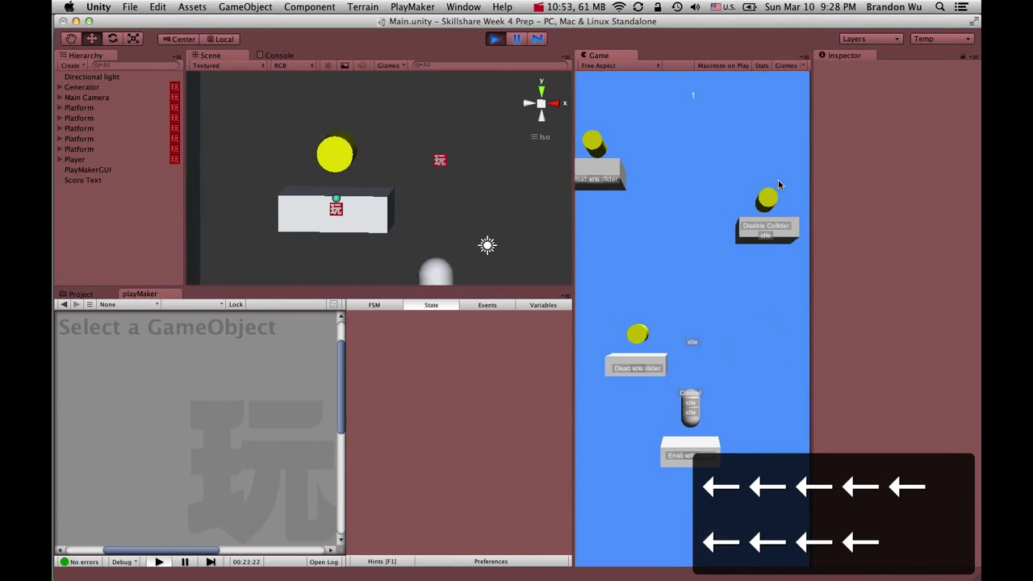
Step: Play a third round, steering the Player up through the generated platforms to test Coin scoring, and stop the game
key("Left")
key("Right")
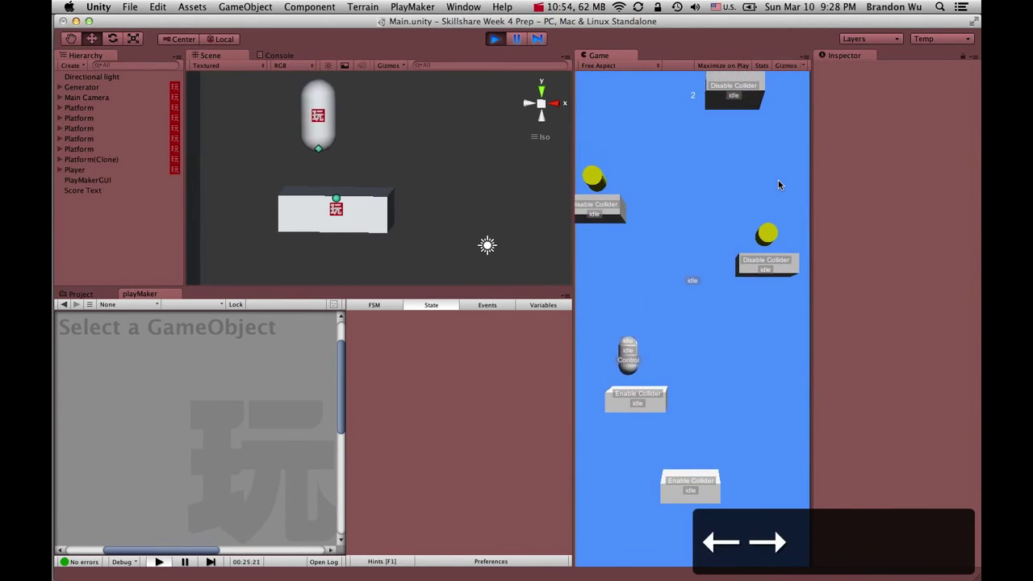
key("Right")
key("Left")
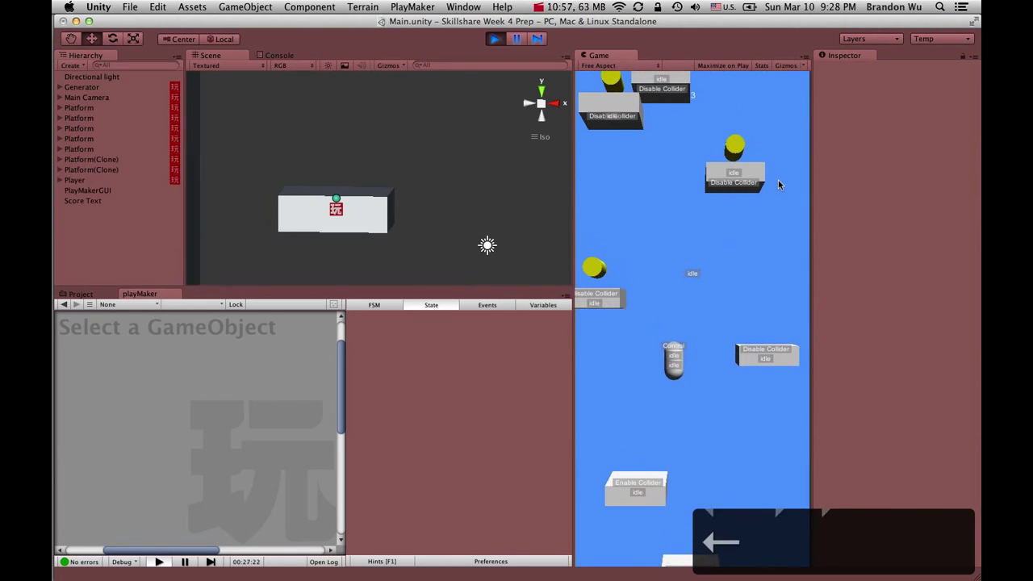
key("Right")
key("Left")
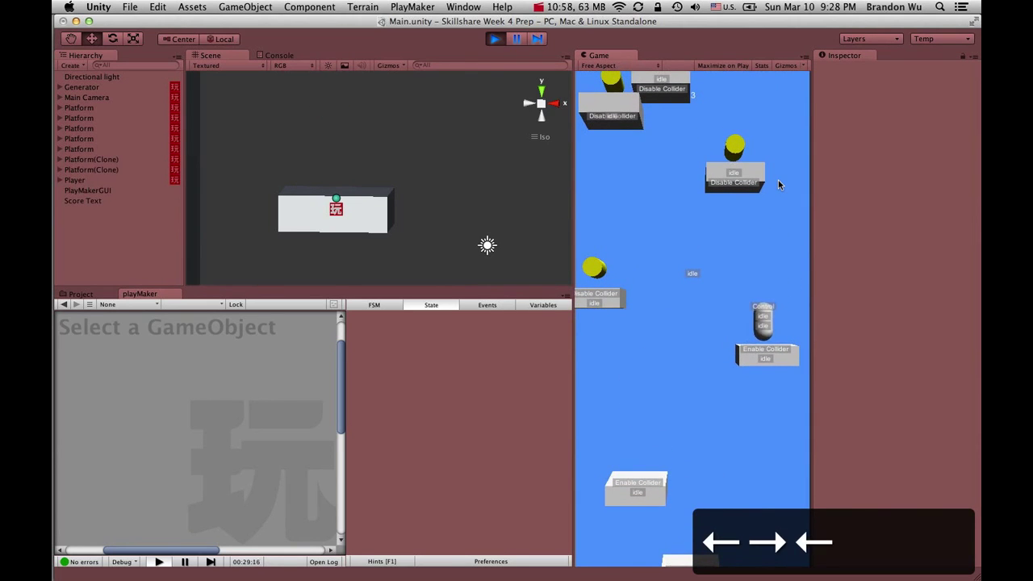
key("Left")
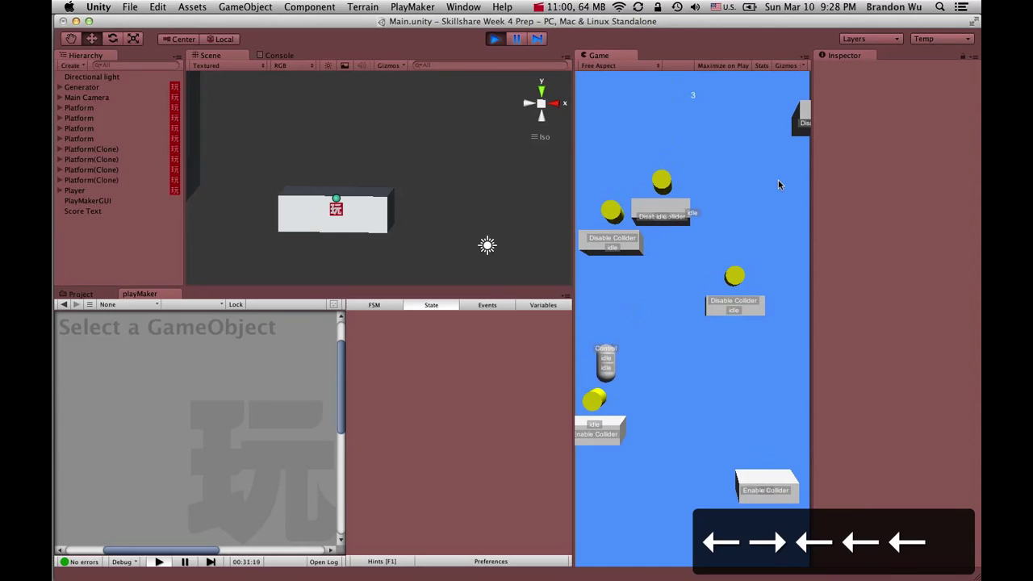
key("Right")
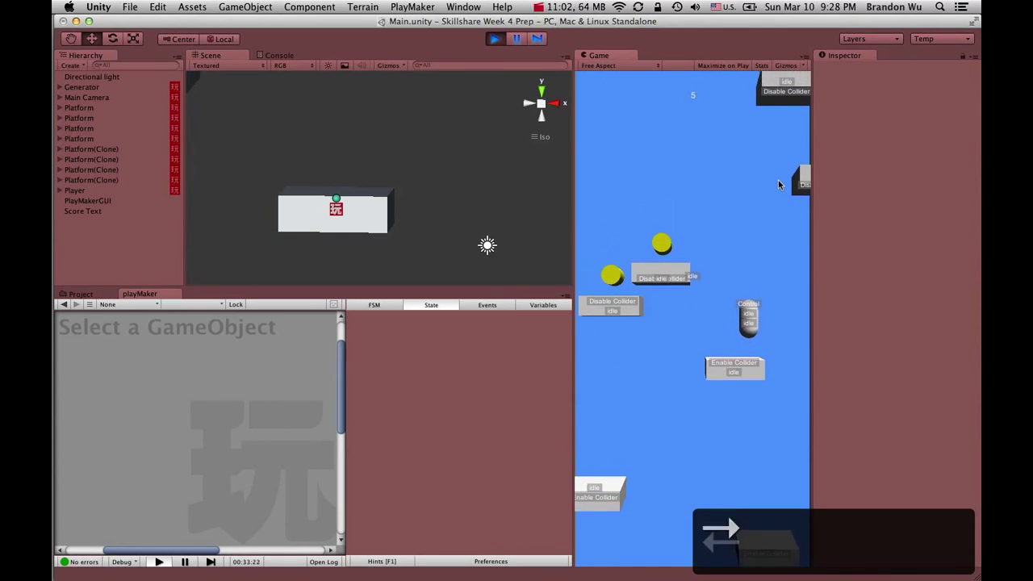
key("Left")
key("Right")
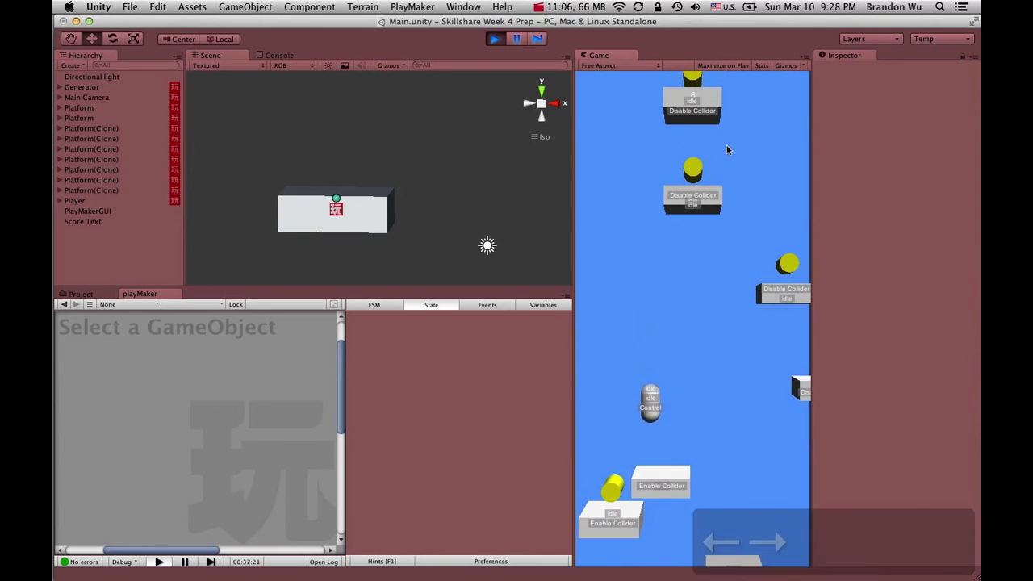
key("Left")
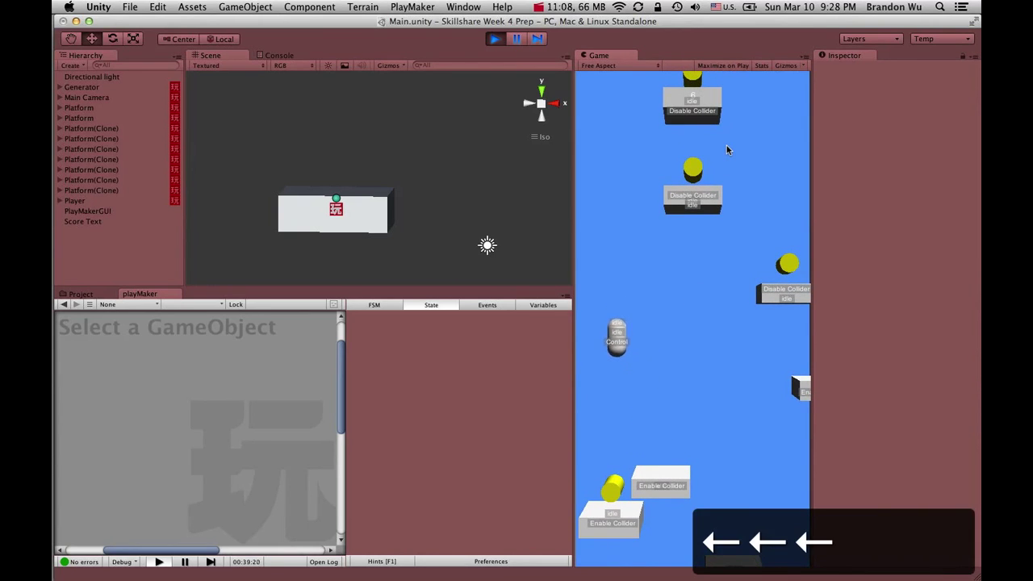
key("Right")
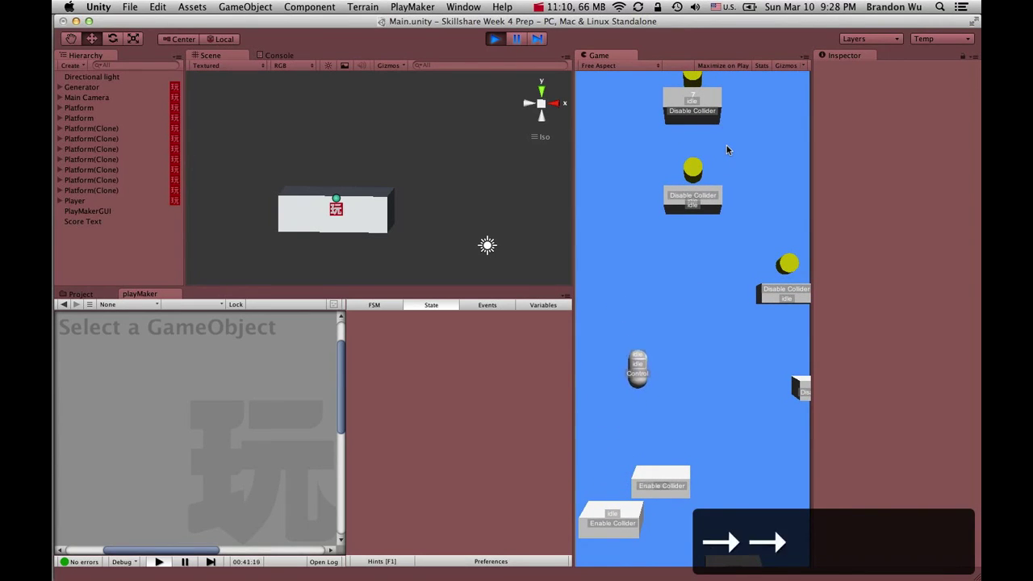
key("Right")
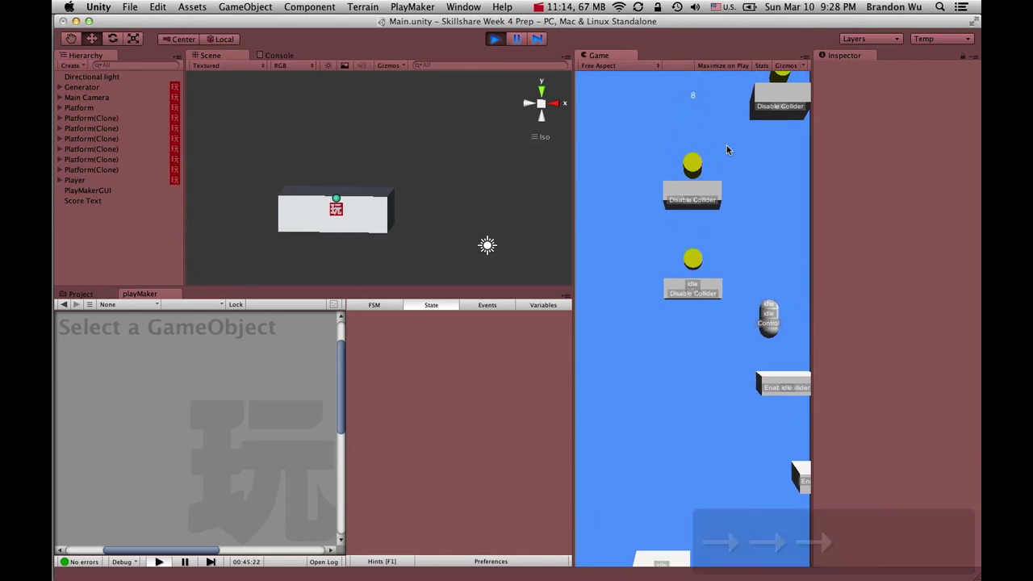
key("Right")
key("Left")
key("Right")
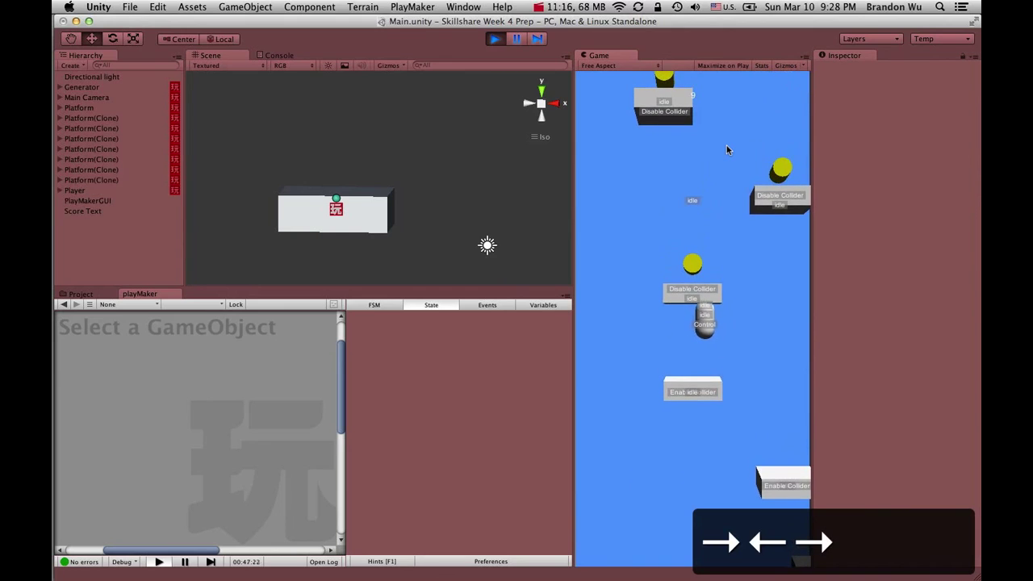
key("Right")
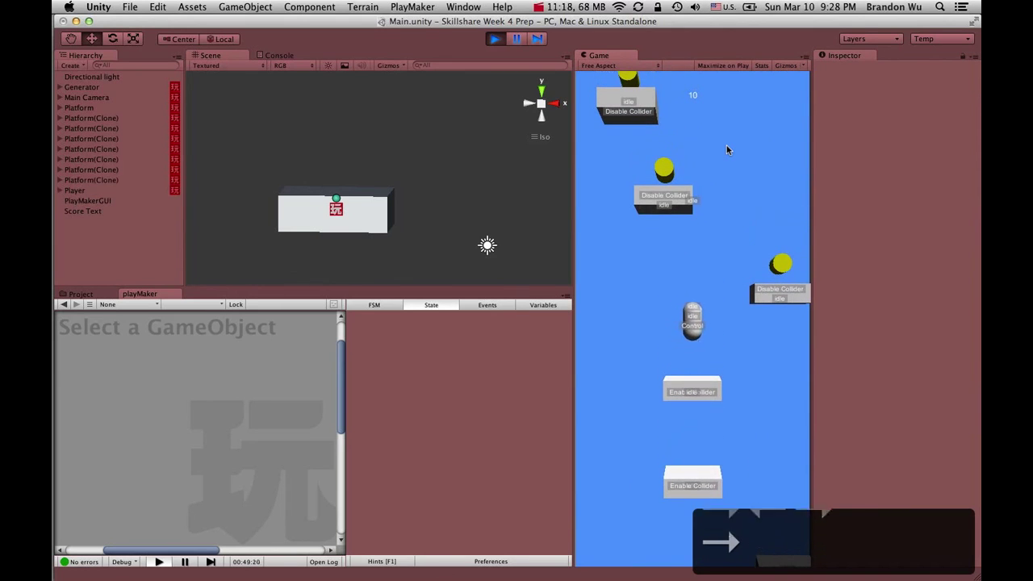
key("Right")
key("Left")
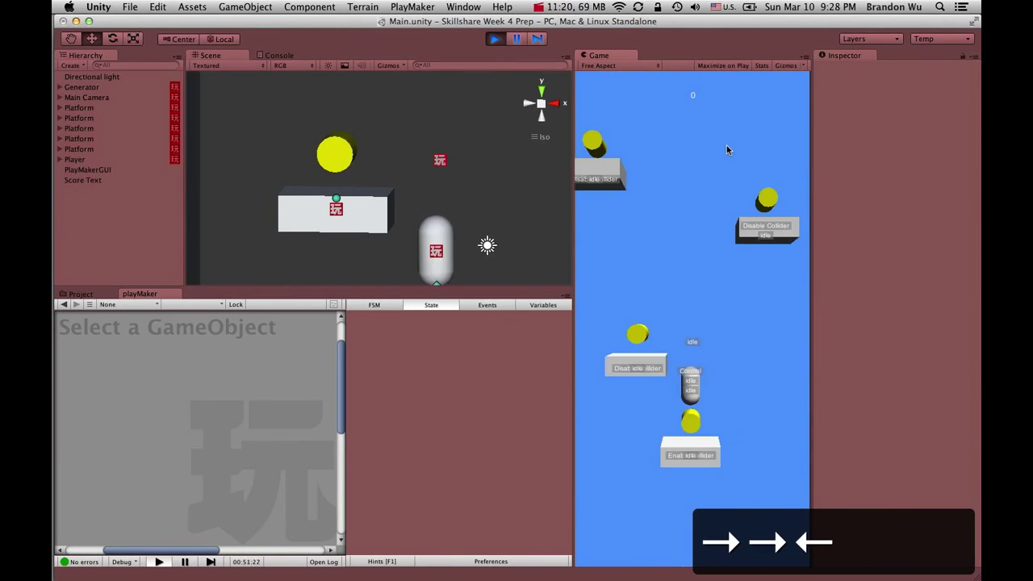
left_click(495, 40)
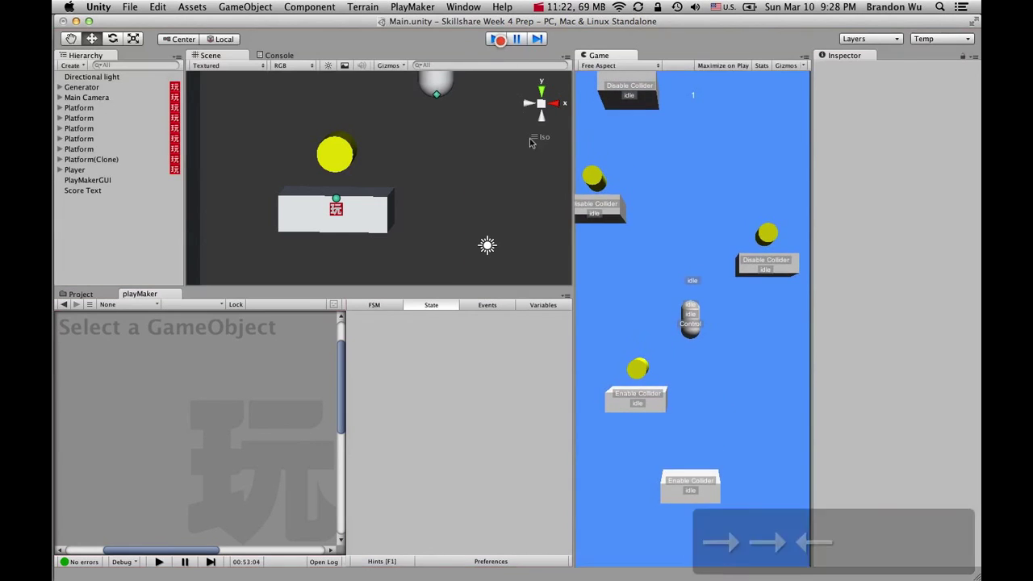